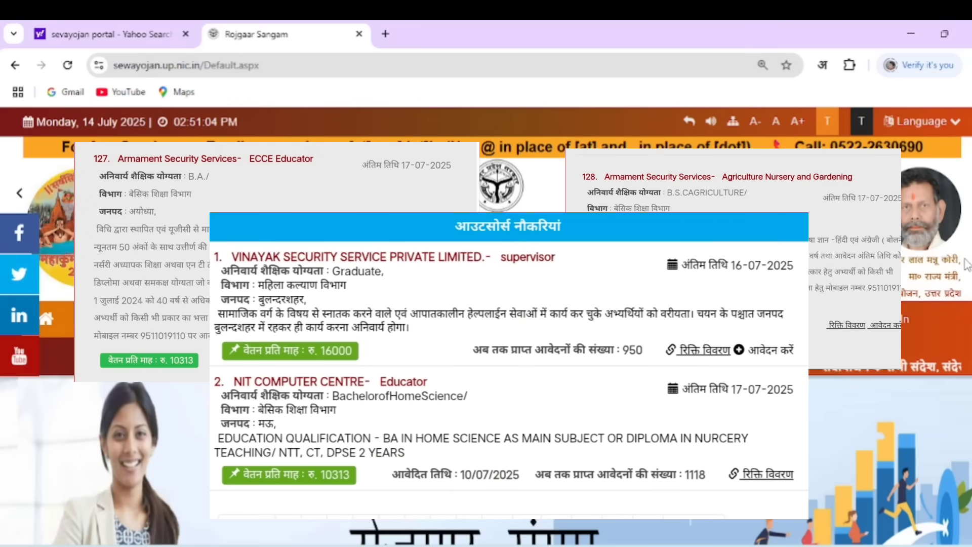
Search Yahoo for 'sevayojan portal' in a new tab and open the Sewayojan portal result
{"action": "scroll", "coordinate": [965, 264], "scroll_direction": "down", "scroll_amount": 2}
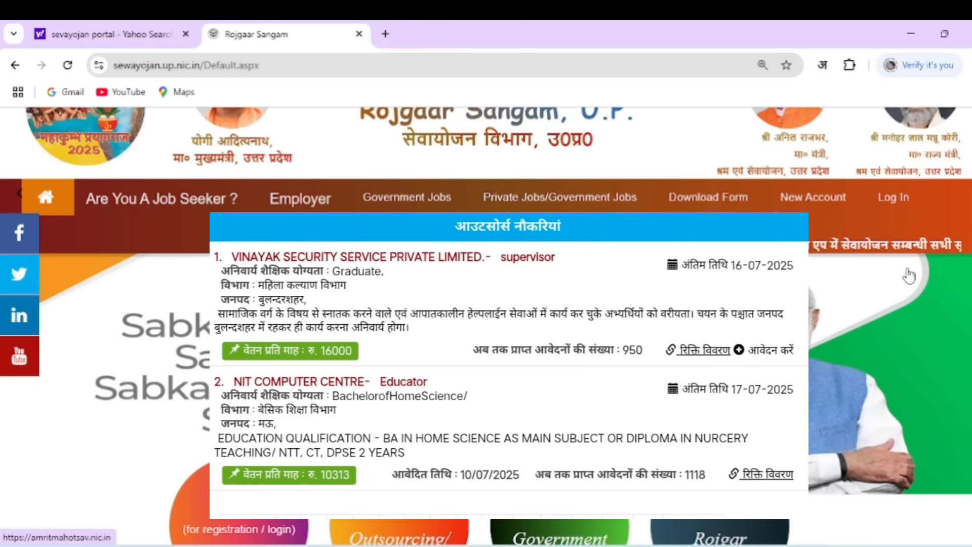
{"action": "scroll", "coordinate": [909, 275], "scroll_direction": "down", "scroll_amount": 3}
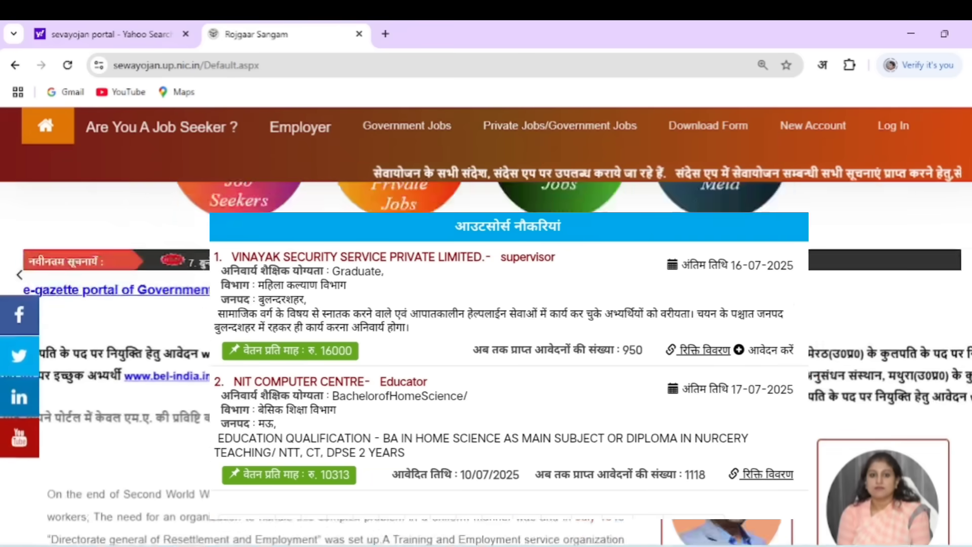
{"action": "scroll", "coordinate": [909, 275], "scroll_direction": "up", "scroll_amount": 5}
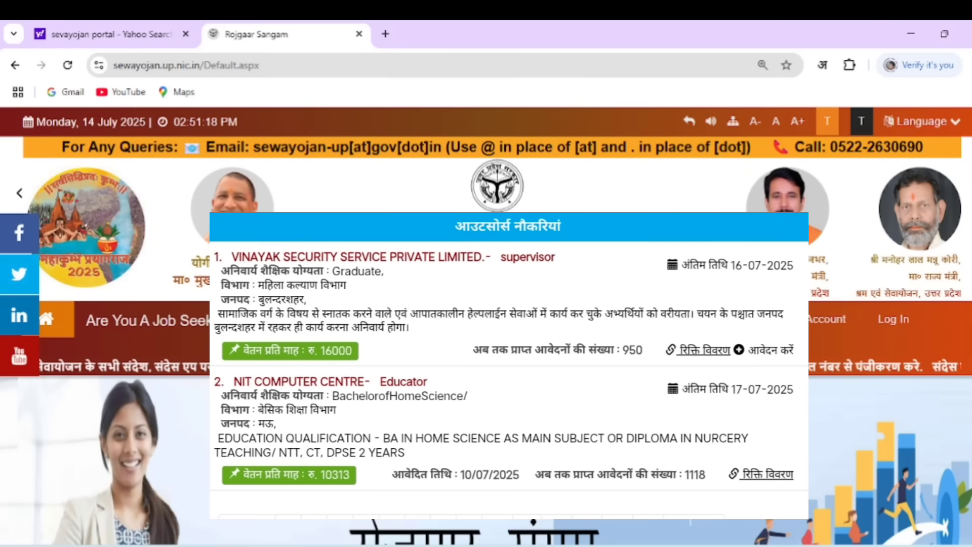
{"action": "scroll", "coordinate": [771, 282], "scroll_direction": "down", "scroll_amount": 3}
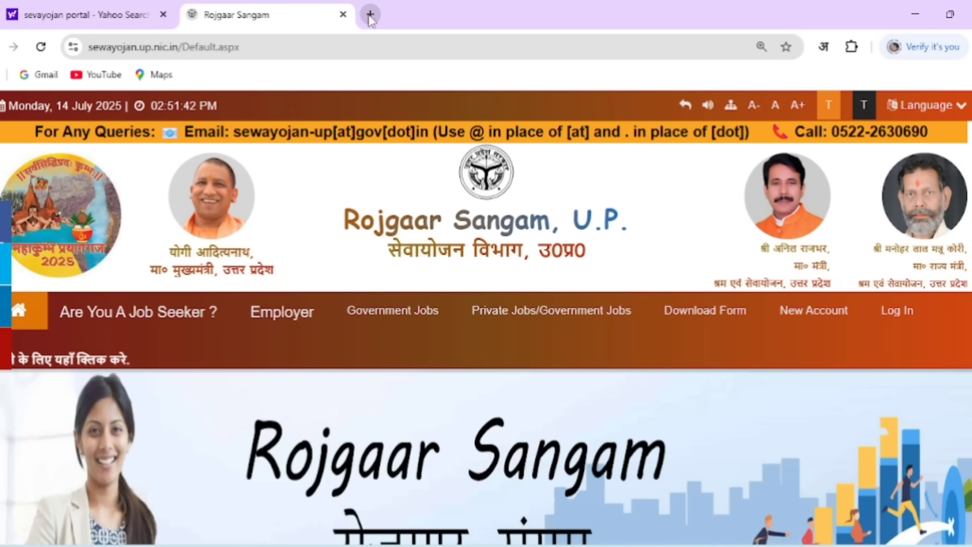
{"action": "left_click", "coordinate": [370, 15]}
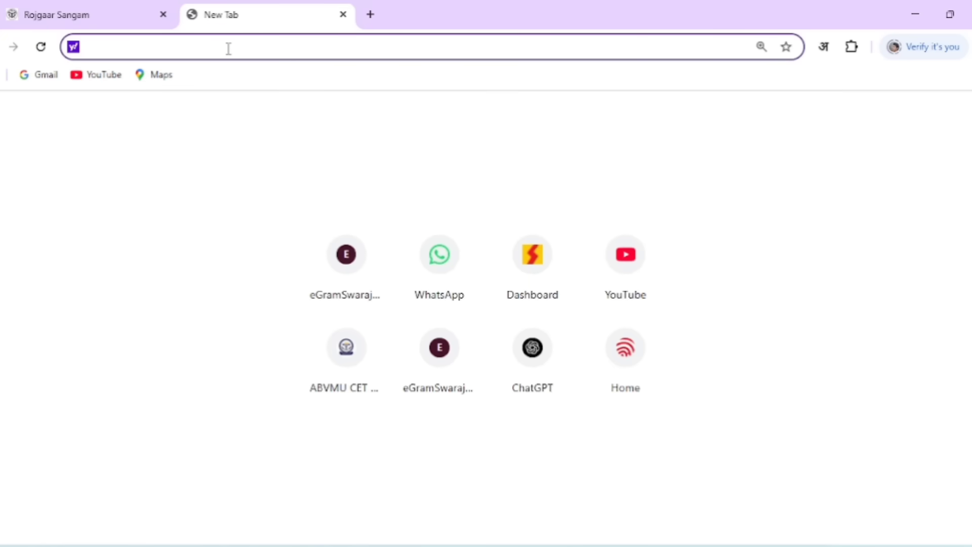
{"action": "type", "text": "seva"}
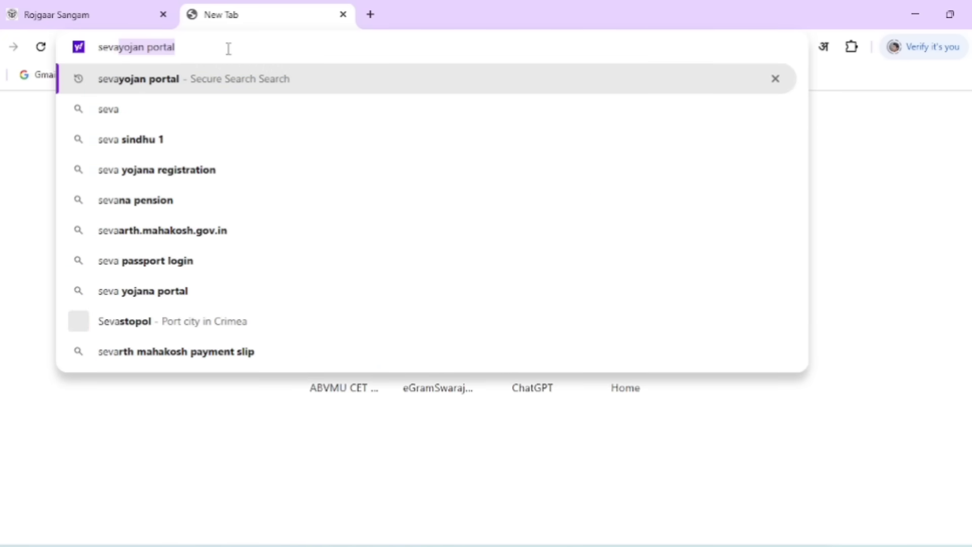
{"action": "type", "text": "yo"}
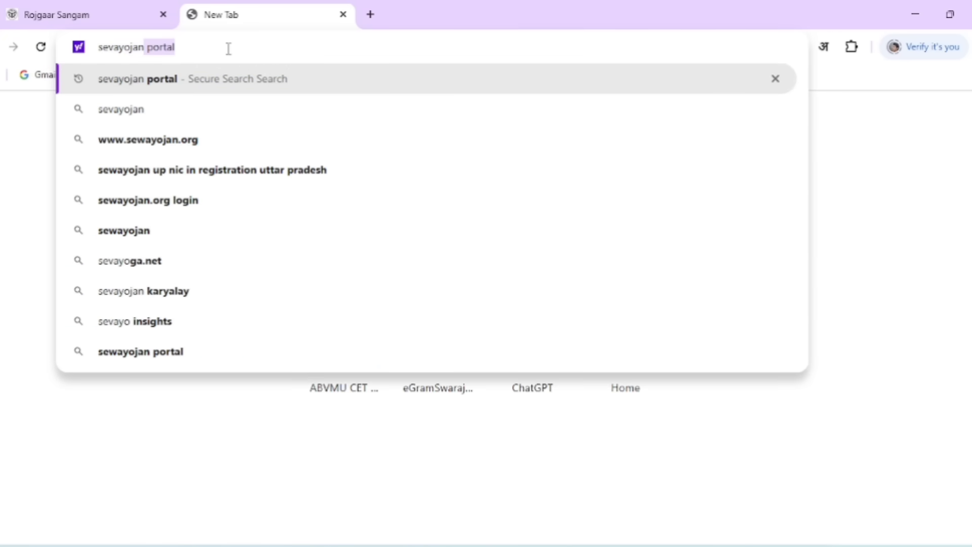
{"action": "type", "text": "jan portal"}
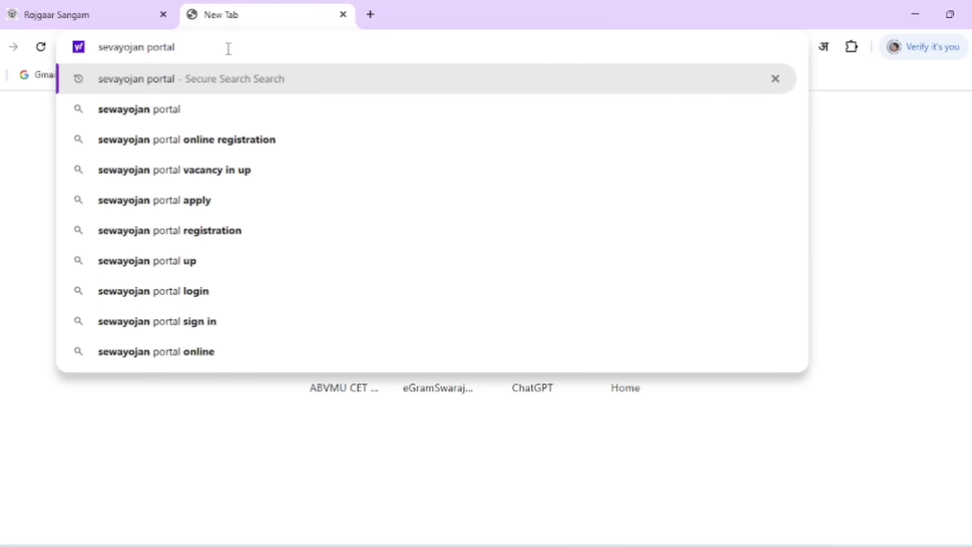
{"action": "key", "text": "Return"}
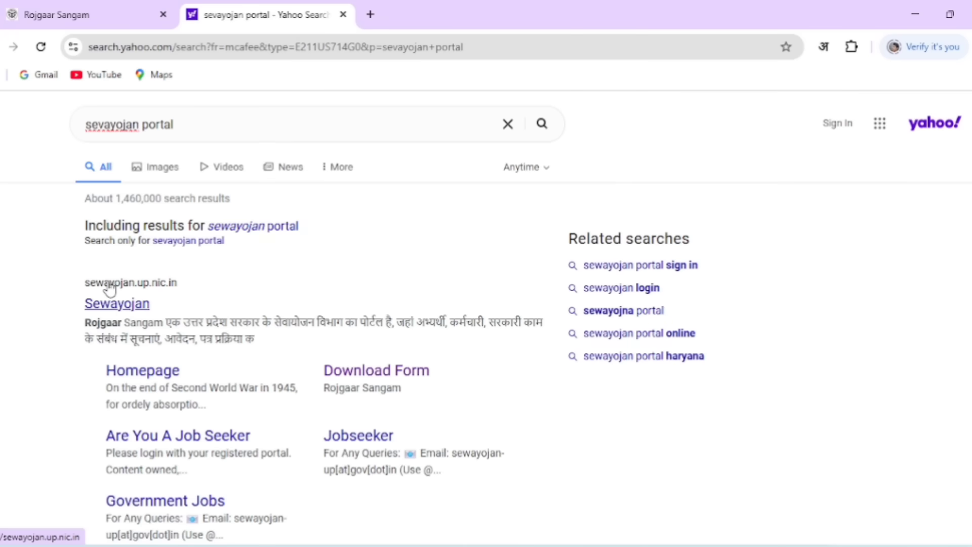
{"action": "left_click", "coordinate": [132, 307]}
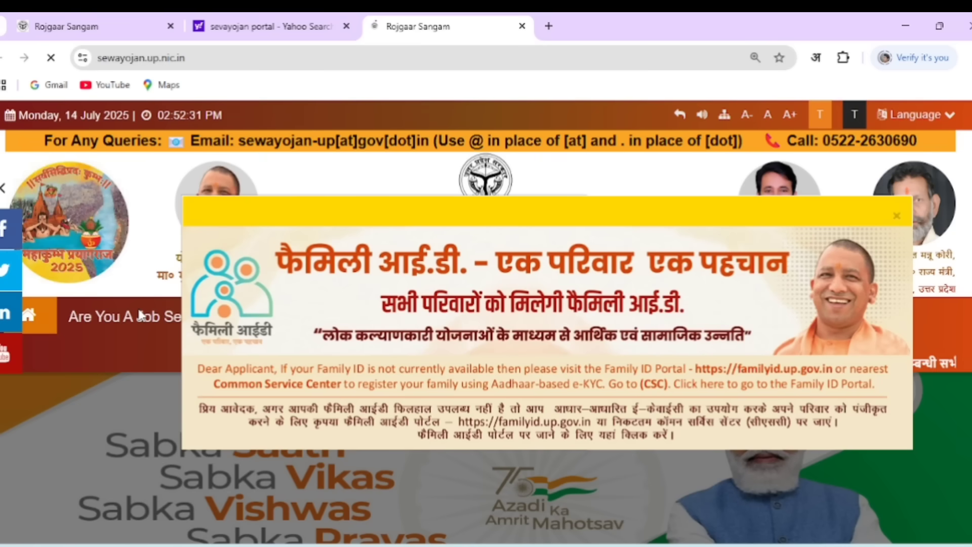
Dismiss the Family ID notice and open the Jobseeker sign-up form under New Account
{"action": "left_click", "coordinate": [896, 218]}
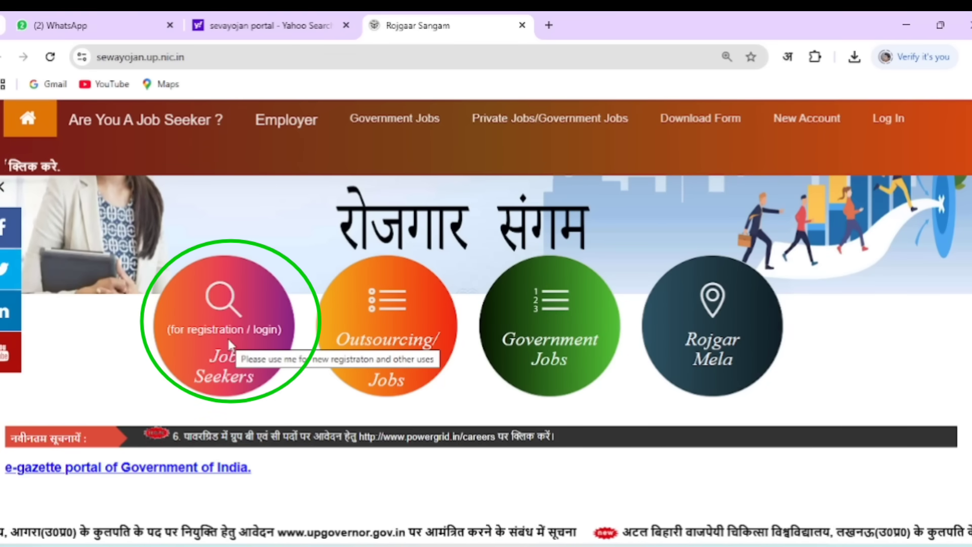
{"action": "scroll", "coordinate": [628, 382], "scroll_direction": "up", "scroll_amount": 4}
{"action": "mouse_move", "coordinate": [821, 324]}
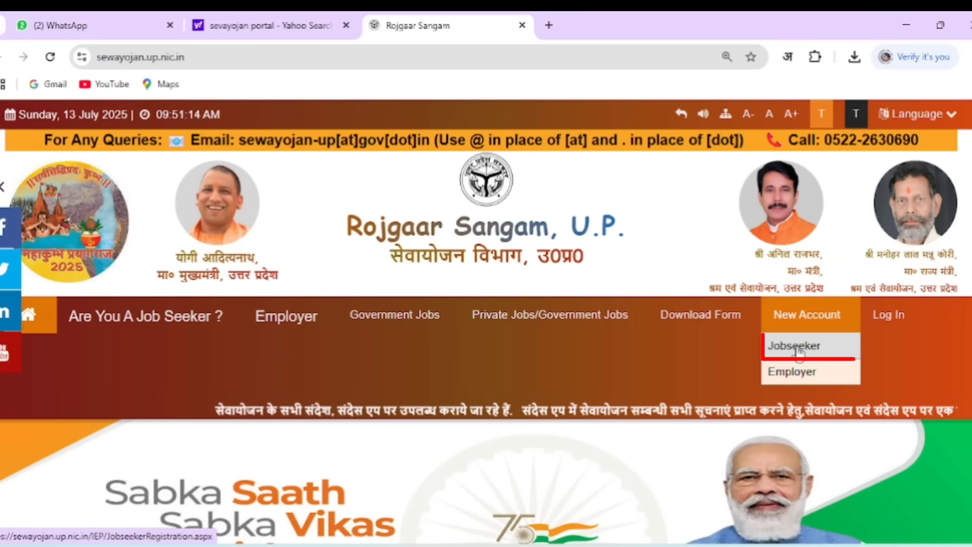
{"action": "left_click", "coordinate": [796, 348]}
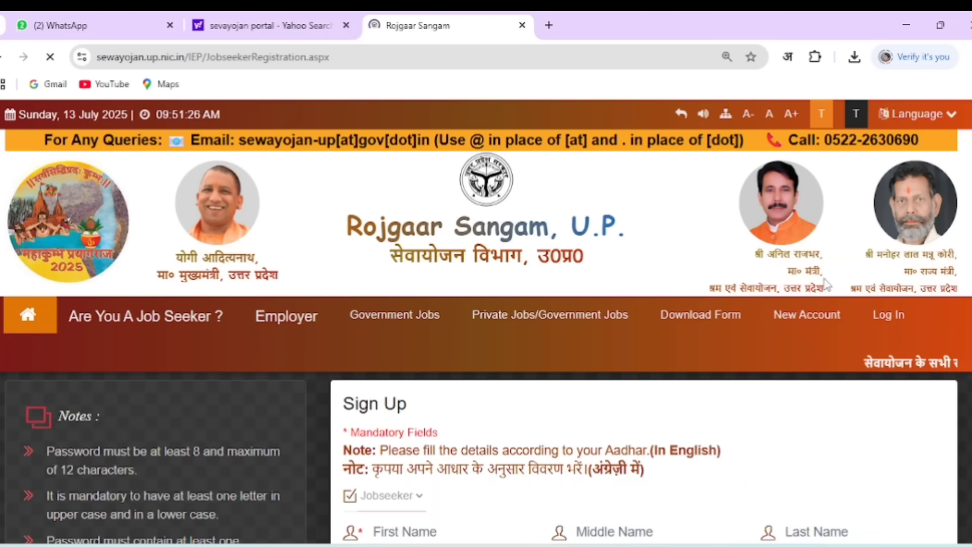
Go through the First Name, Middle Name, Aadhar No, Mobile No and Email fields
{"action": "scroll", "coordinate": [825, 283], "scroll_direction": "down", "scroll_amount": 7}
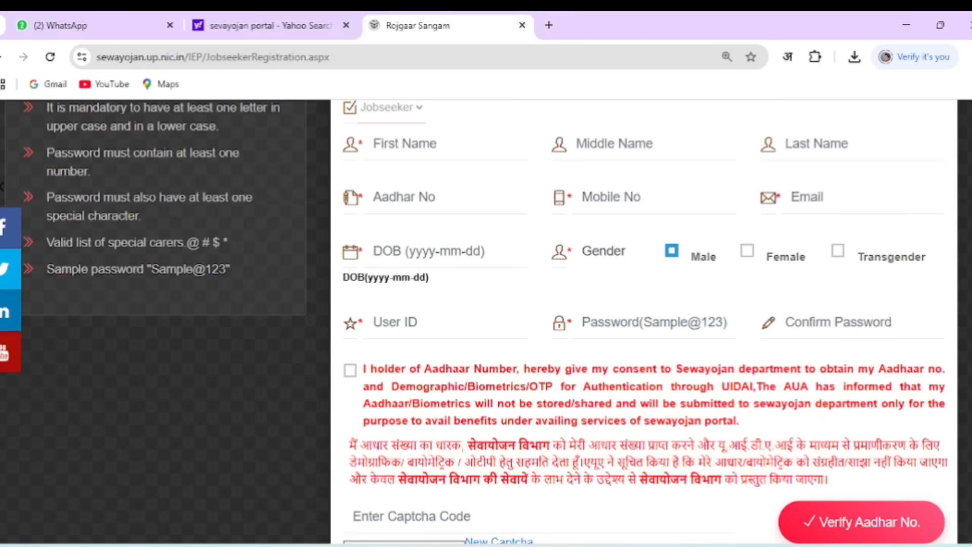
{"action": "scroll", "coordinate": [486, 322], "scroll_direction": "up", "scroll_amount": 3}
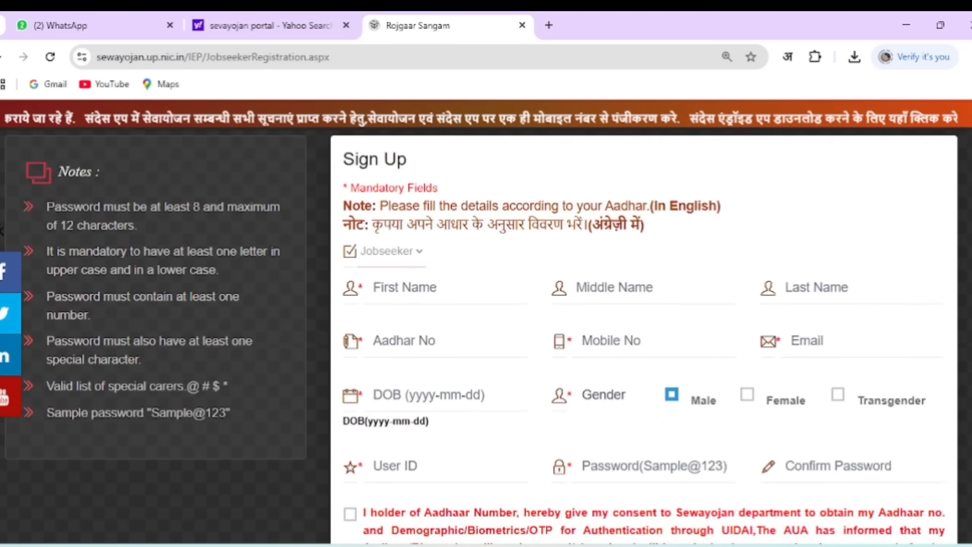
{"action": "left_click", "coordinate": [427, 299]}
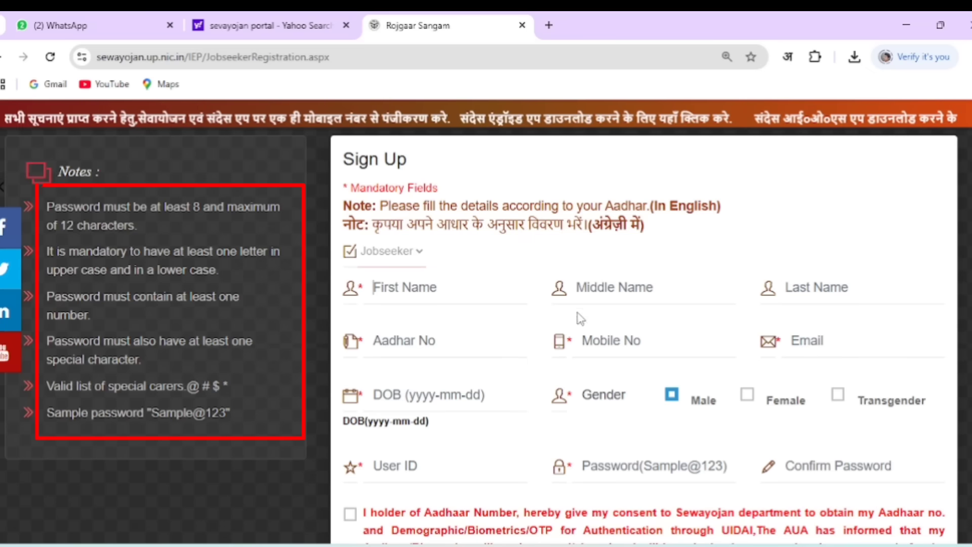
{"action": "left_click", "coordinate": [597, 297]}
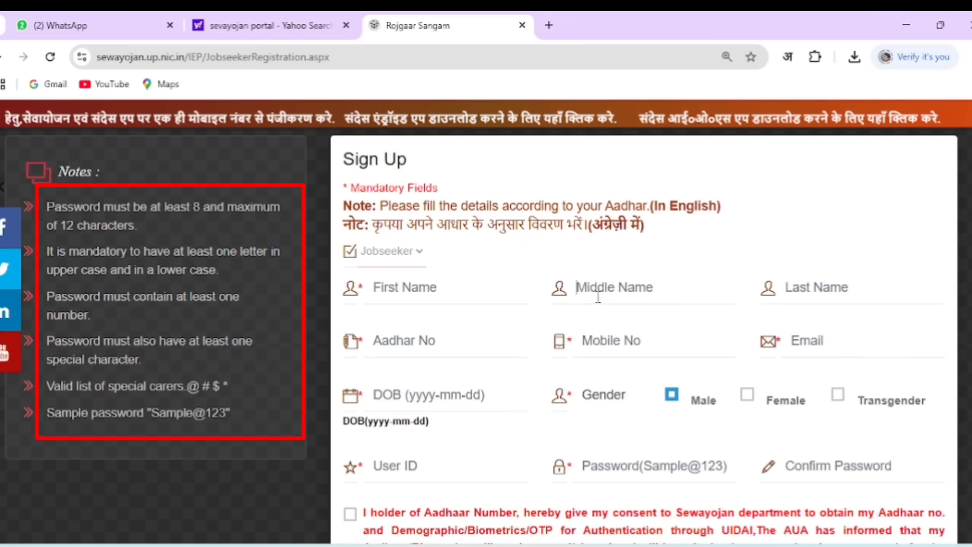
{"action": "mouse_move", "coordinate": [373, 224]}
{"action": "left_mouse_down"}
{"action": "mouse_move", "coordinate": [521, 225]}
{"action": "mouse_move", "coordinate": [604, 206]}
{"action": "mouse_move", "coordinate": [632, 227]}
{"action": "left_mouse_up"}
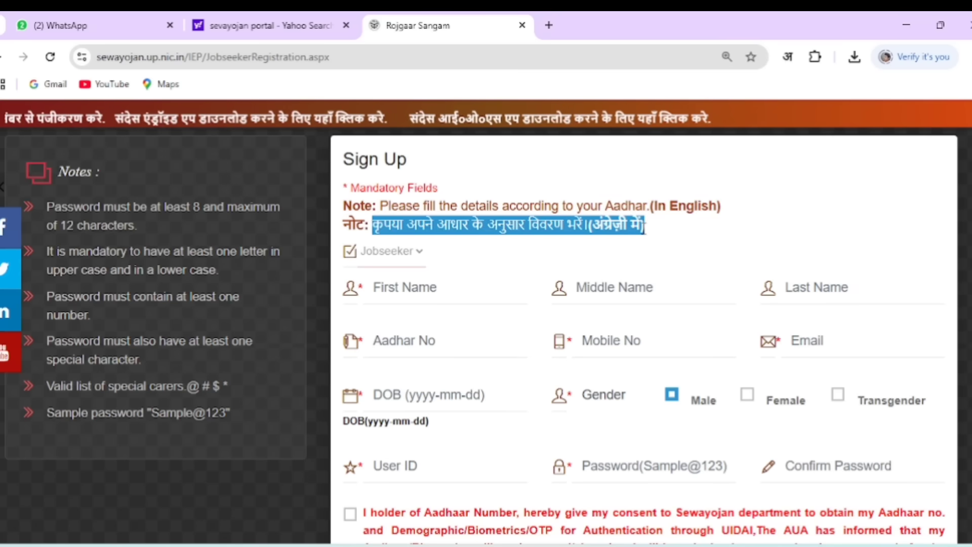
{"action": "left_click", "coordinate": [652, 235]}
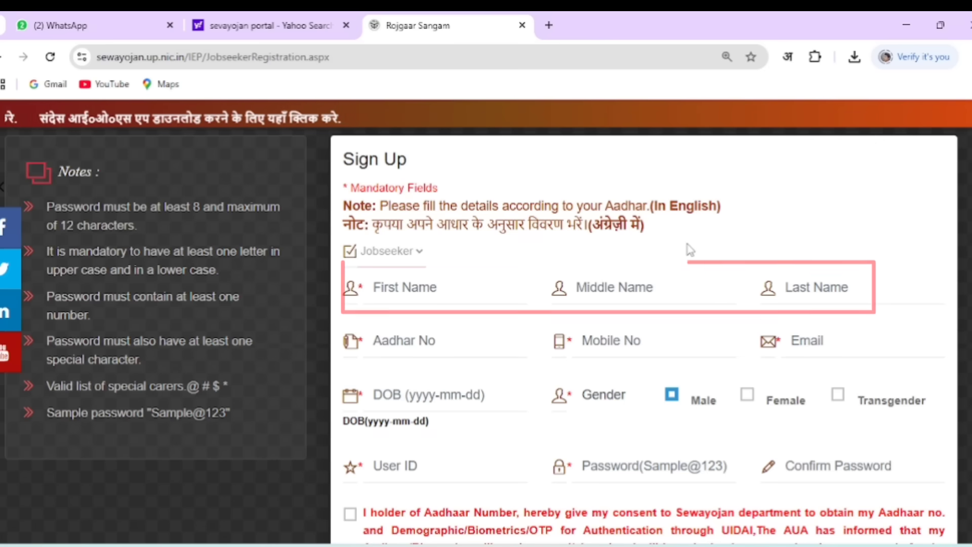
{"action": "left_click", "coordinate": [440, 343]}
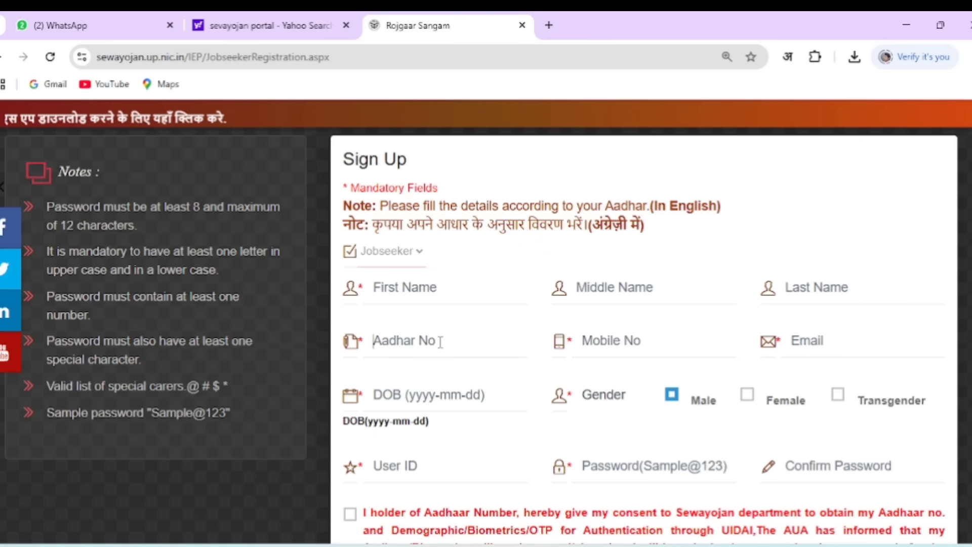
{"action": "left_click", "coordinate": [617, 338]}
{"action": "left_click", "coordinate": [824, 342]}
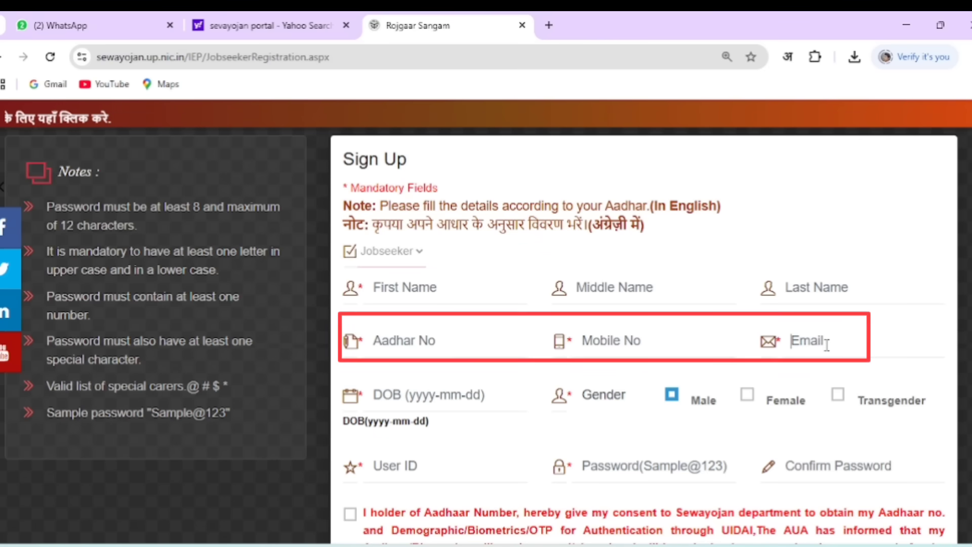
{"action": "scroll", "coordinate": [458, 320], "scroll_direction": "down", "scroll_amount": 3}
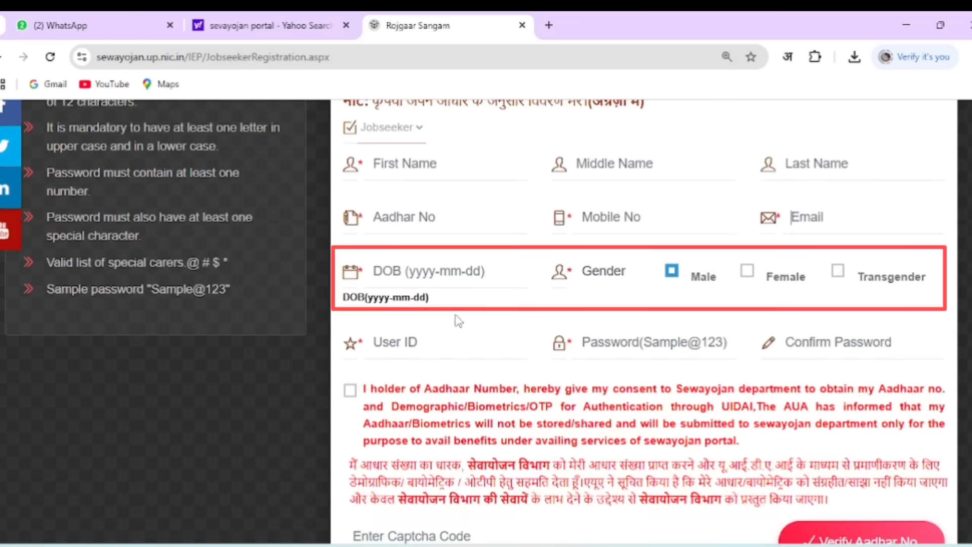
Enter 2000-01-01 as the date of birth and move on to the User ID field
{"action": "left_click", "coordinate": [379, 274]}
{"action": "left_click", "coordinate": [378, 276]}
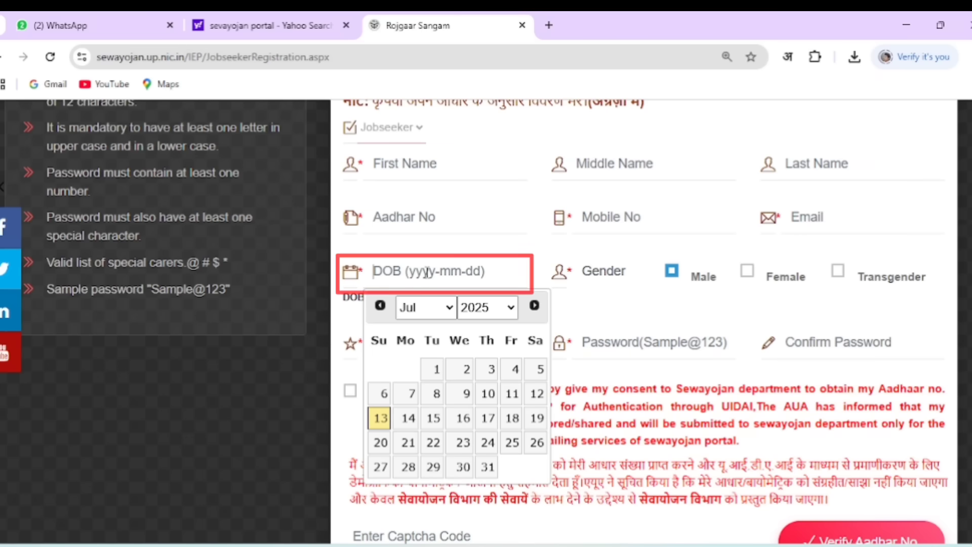
{"action": "type", "text": "2000"}
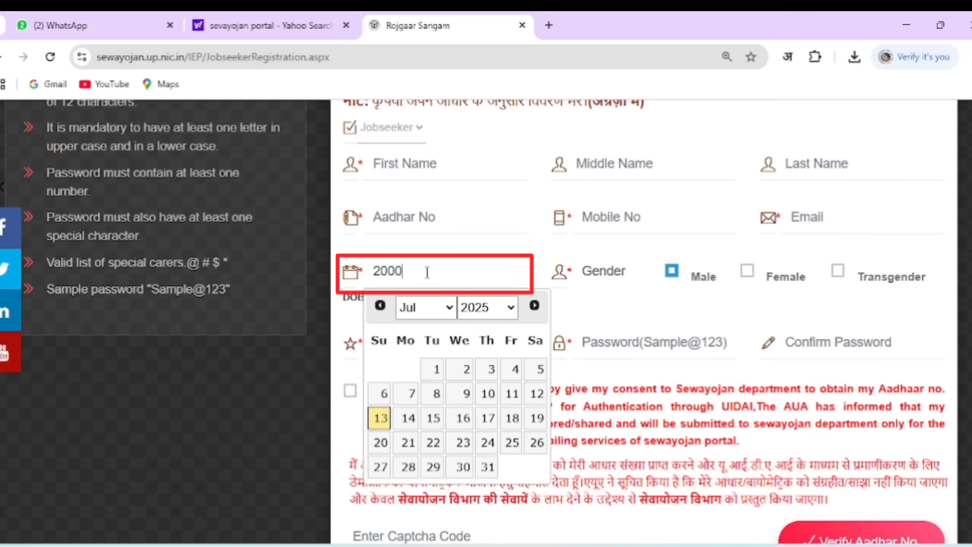
{"action": "type", "text": "-01"}
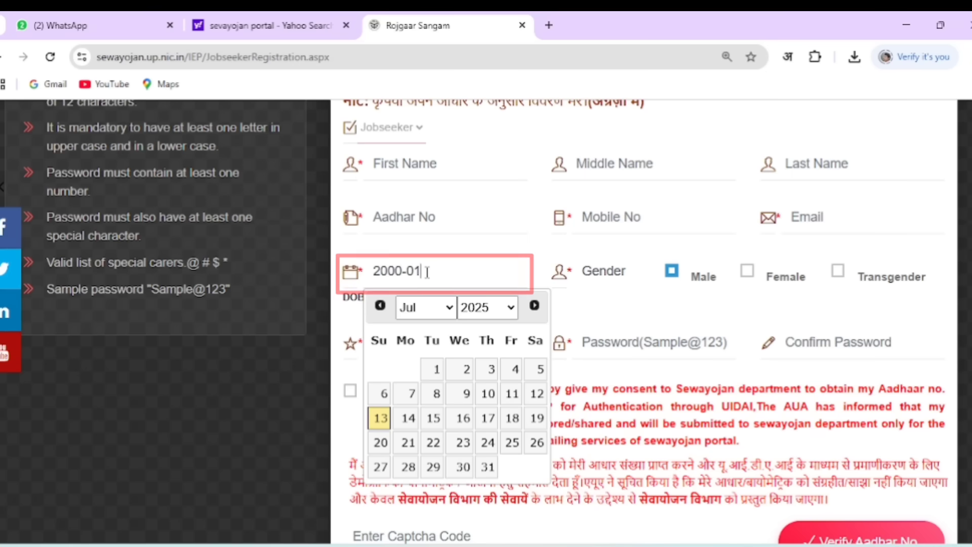
{"action": "type", "text": "-01"}
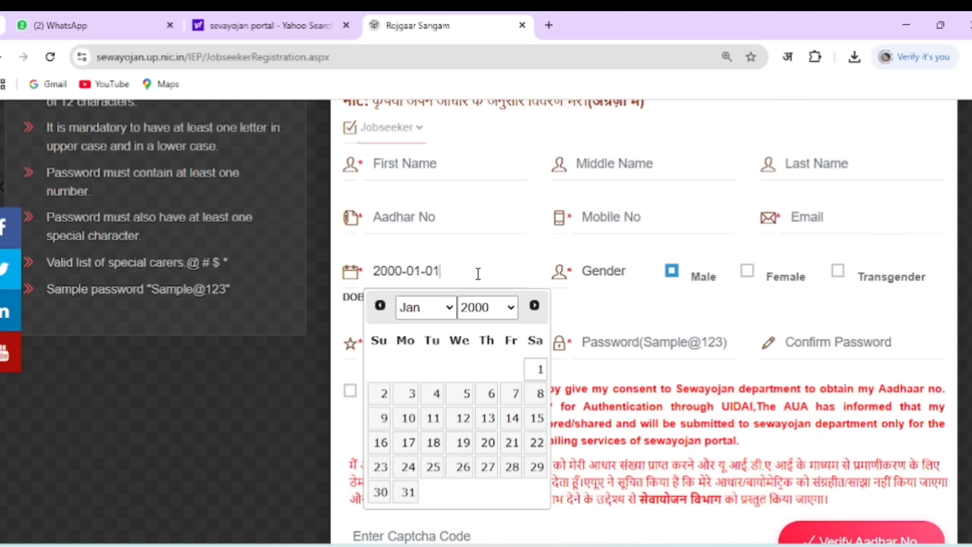
{"action": "left_click", "coordinate": [590, 294]}
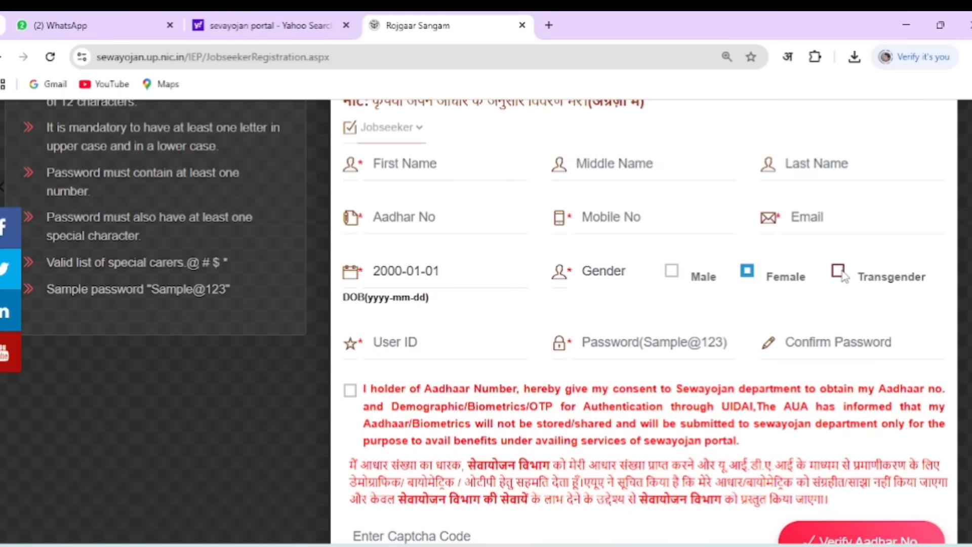
{"action": "left_click", "coordinate": [433, 345]}
{"action": "scroll", "coordinate": [758, 359], "scroll_direction": "down", "scroll_amount": 5}
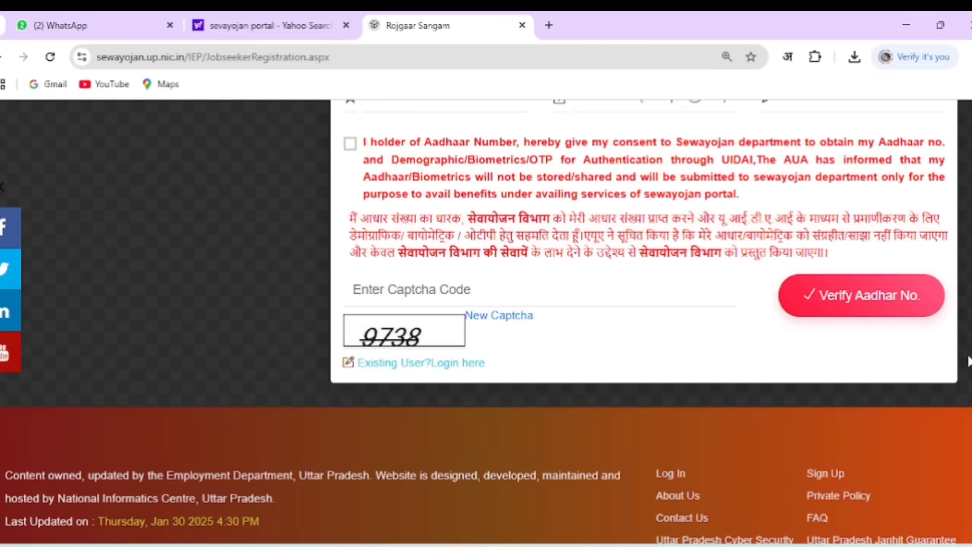
Submit the sign-up form with Verify Aadhar No after the consent and captcha
{"action": "scroll", "coordinate": [486, 322], "scroll_direction": "down", "scroll_amount": 1}
{"action": "scroll", "coordinate": [486, 322], "scroll_direction": "up", "scroll_amount": 1}
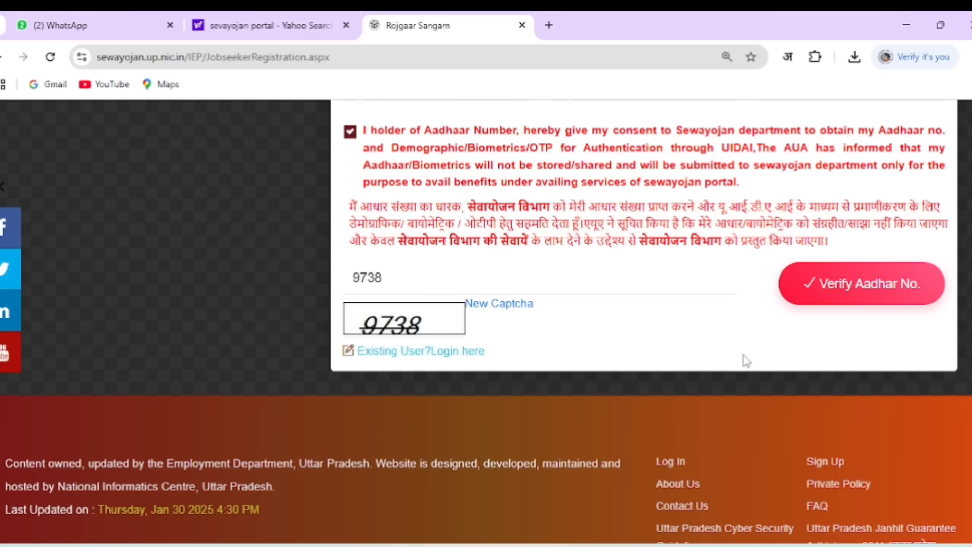
{"action": "left_click", "coordinate": [835, 292]}
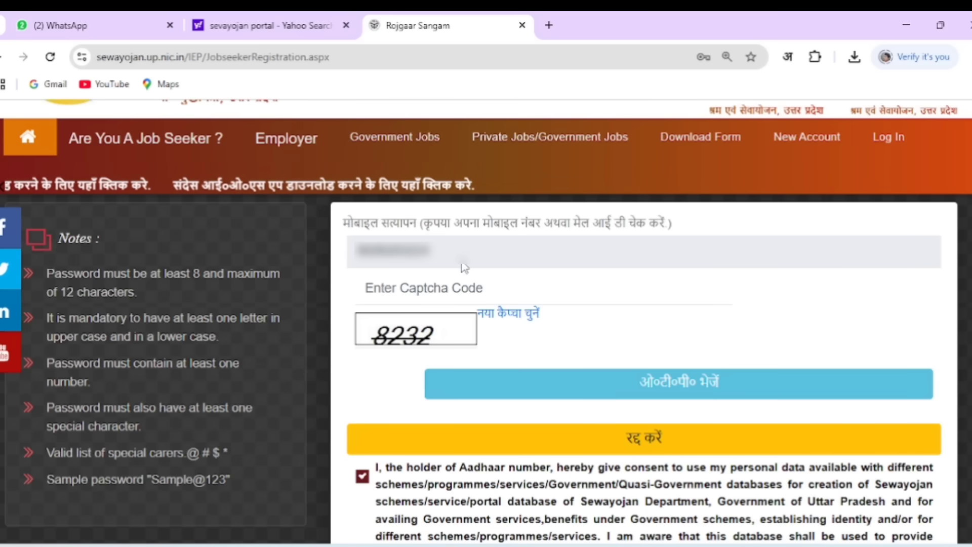
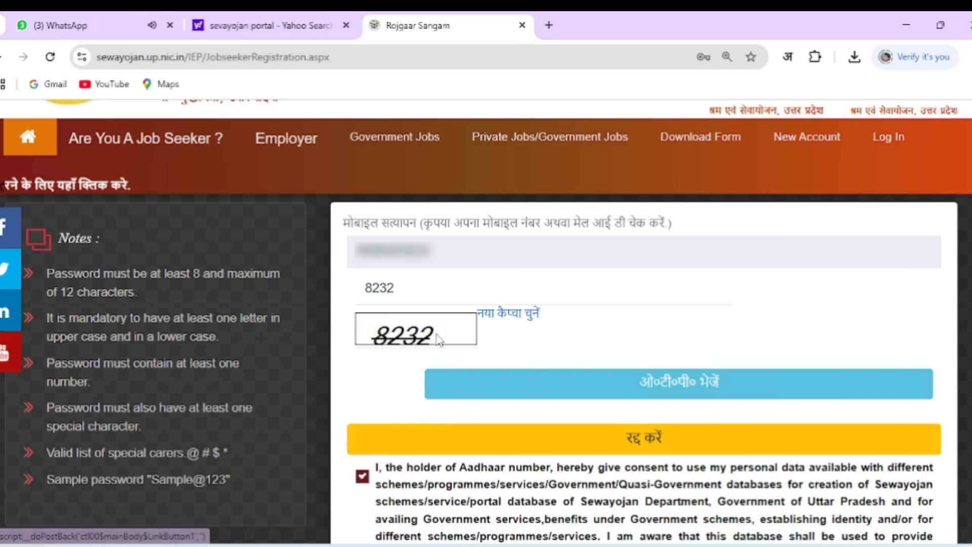
Enter the captcha, request and submit the mobile OTP, then acknowledge the UIDAI authentication alert
{"action": "left_click", "coordinate": [683, 392]}
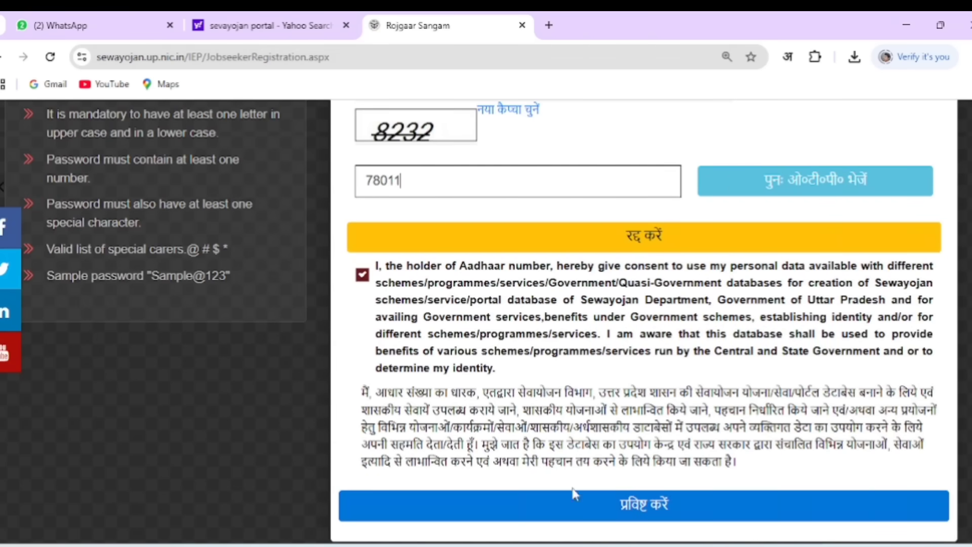
{"action": "left_click", "coordinate": [637, 512]}
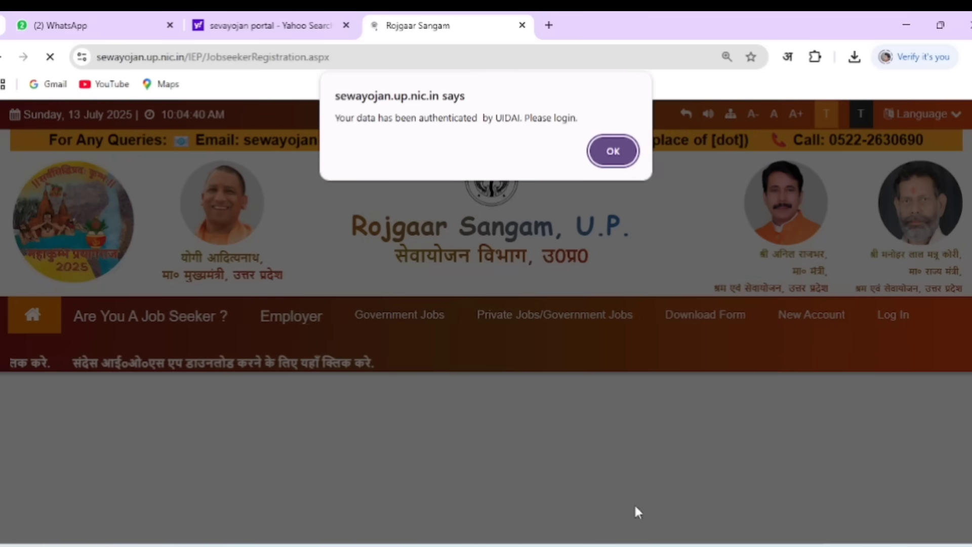
{"action": "left_click_drag", "start_coordinate": [336, 118], "coordinate": [577, 120]}
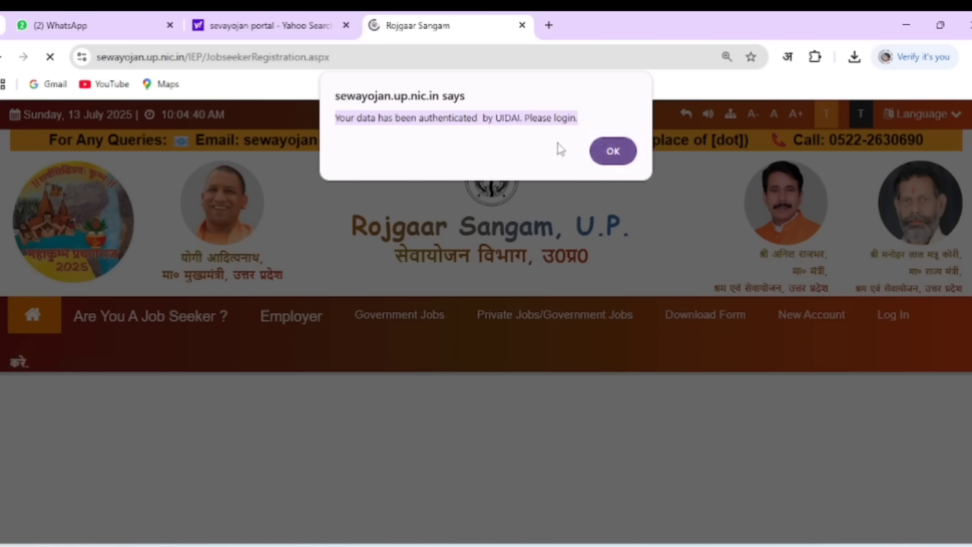
{"action": "left_click", "coordinate": [602, 113]}
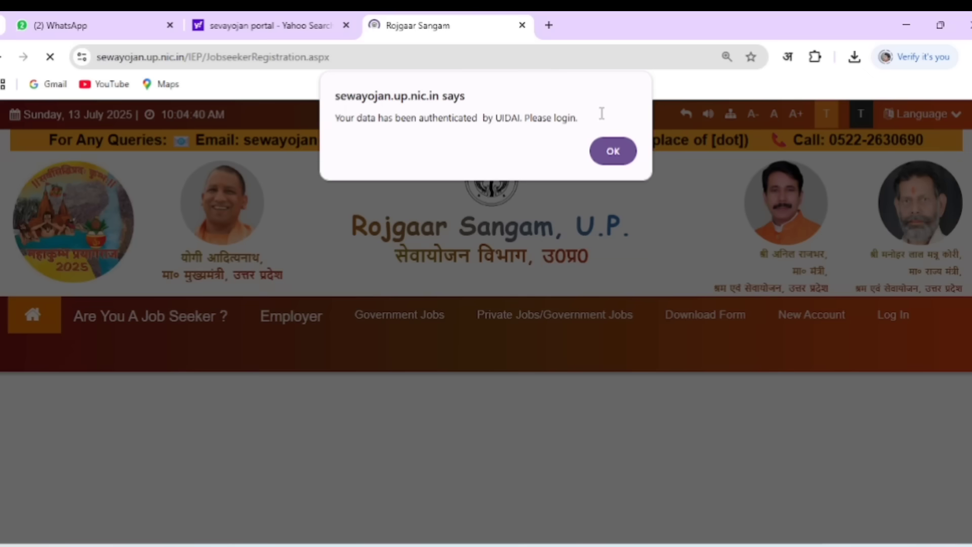
{"action": "left_click", "coordinate": [614, 151]}
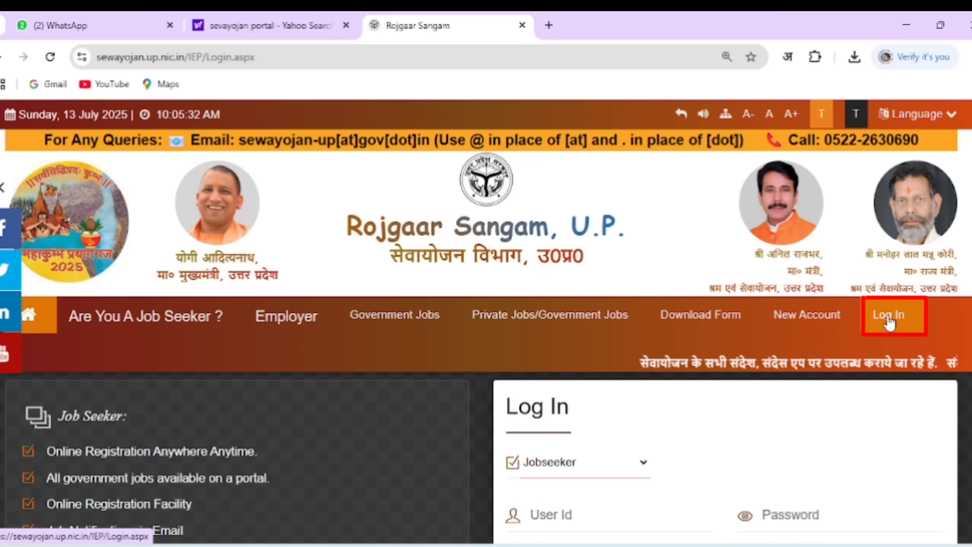
Log in with the Jobseeker role using the User Id, account password and captcha
{"action": "scroll", "coordinate": [887, 315], "scroll_direction": "down", "scroll_amount": 3}
{"action": "left_click", "coordinate": [633, 347]}
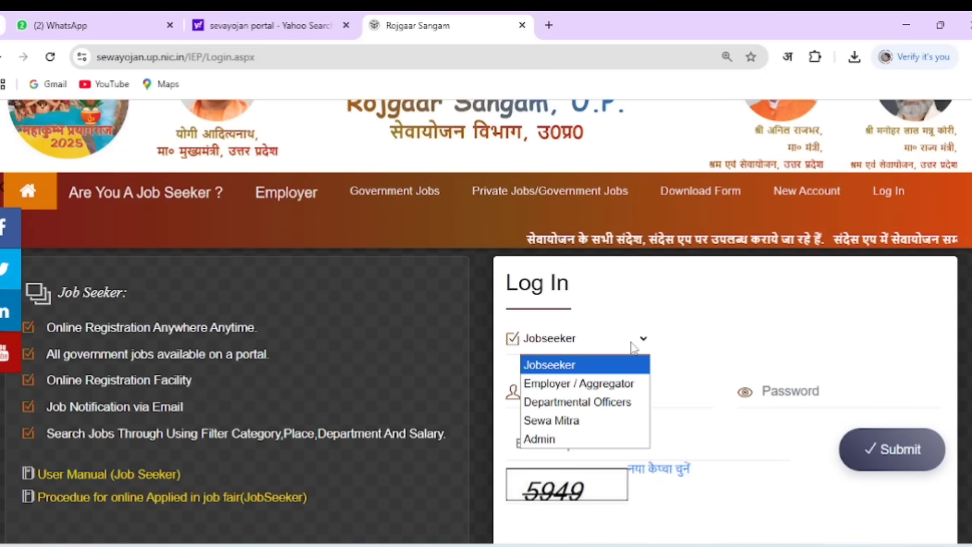
{"action": "left_click", "coordinate": [622, 365]}
{"action": "scroll", "coordinate": [623, 364], "scroll_direction": "down", "scroll_amount": 1}
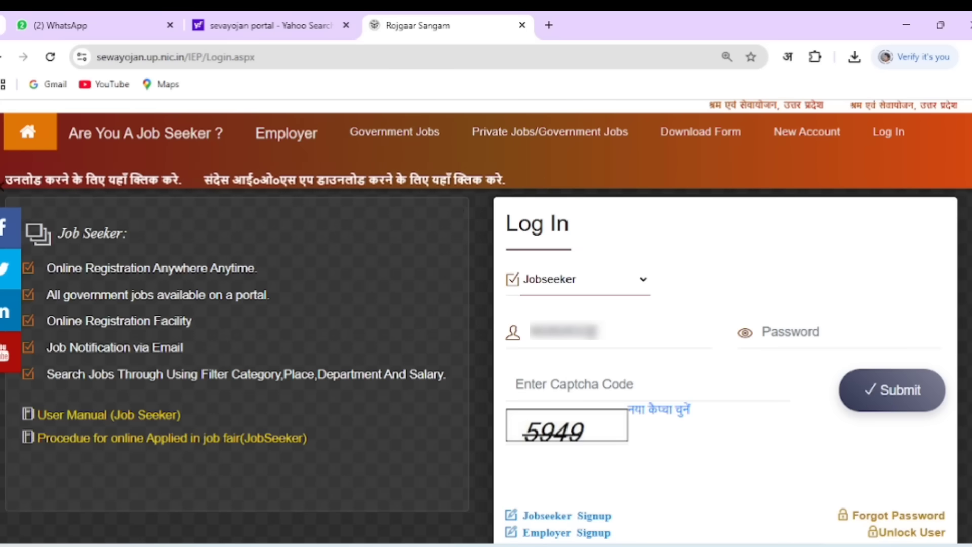
{"action": "left_click", "coordinate": [804, 332]}
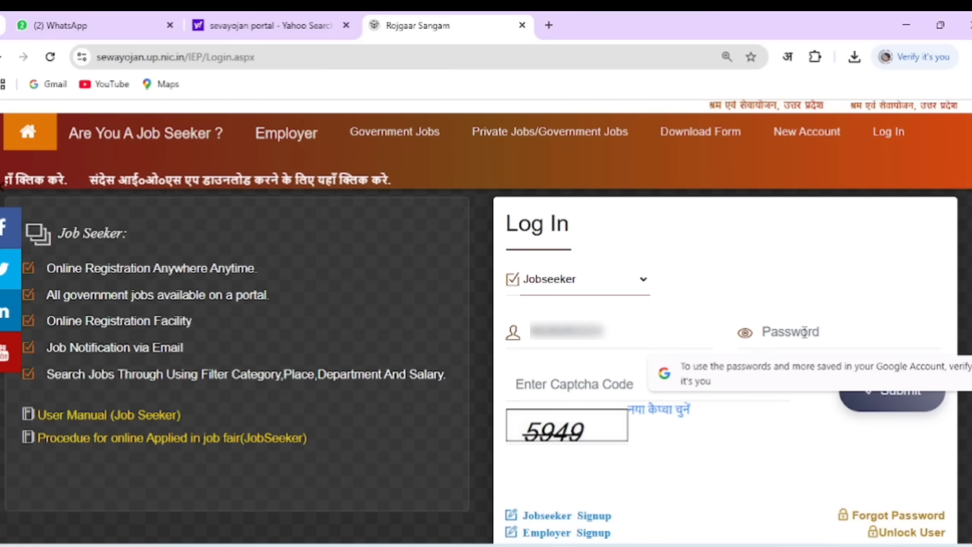
{"action": "type", "text": "1"}
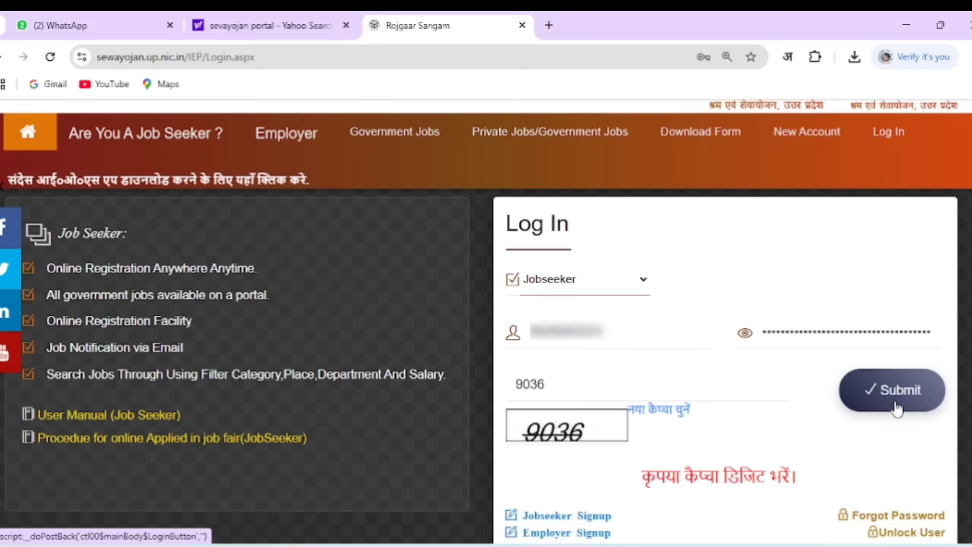
{"action": "left_click", "coordinate": [895, 406]}
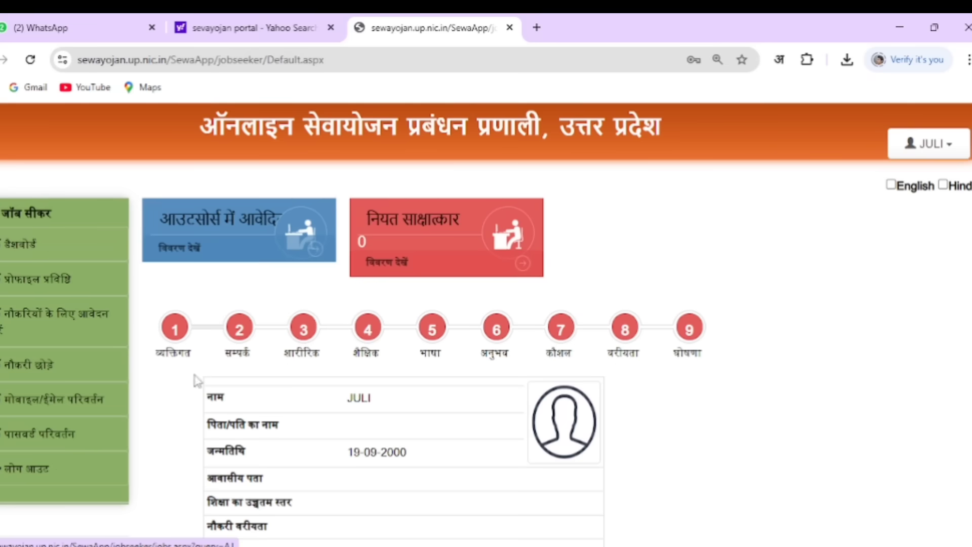
In the personal details step, set marital status to अविवाहित and fill the parents' names
{"action": "left_click", "coordinate": [176, 337]}
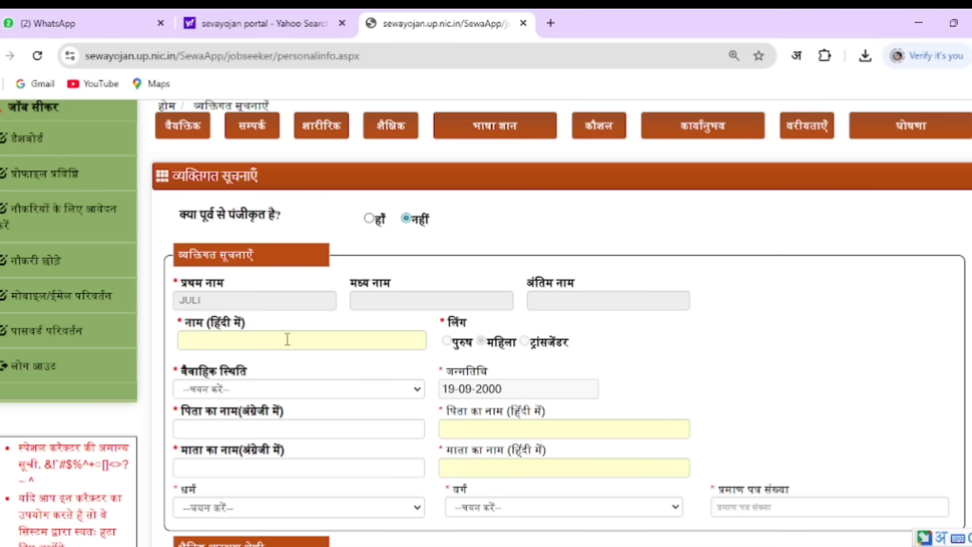
{"action": "left_click", "coordinate": [287, 340]}
{"action": "left_click", "coordinate": [336, 393]}
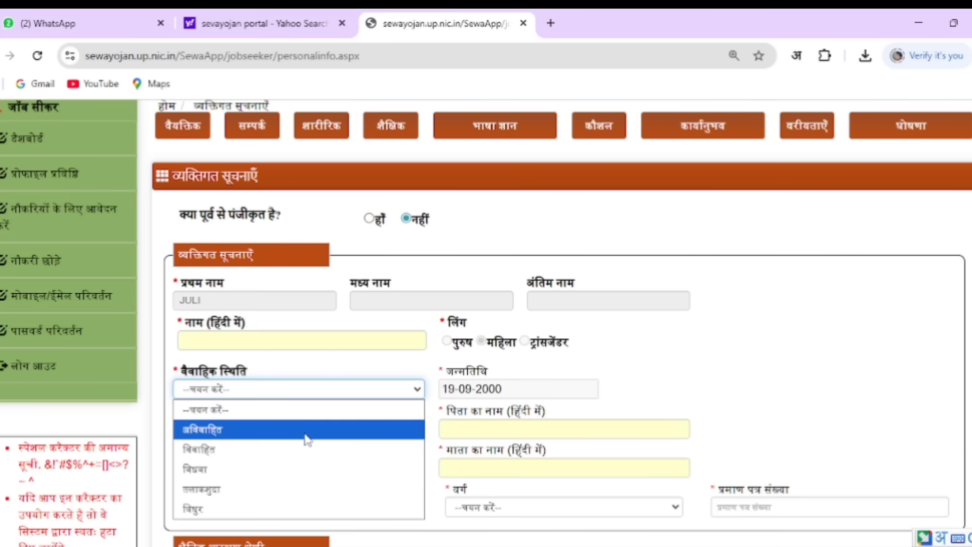
{"action": "left_click", "coordinate": [307, 438]}
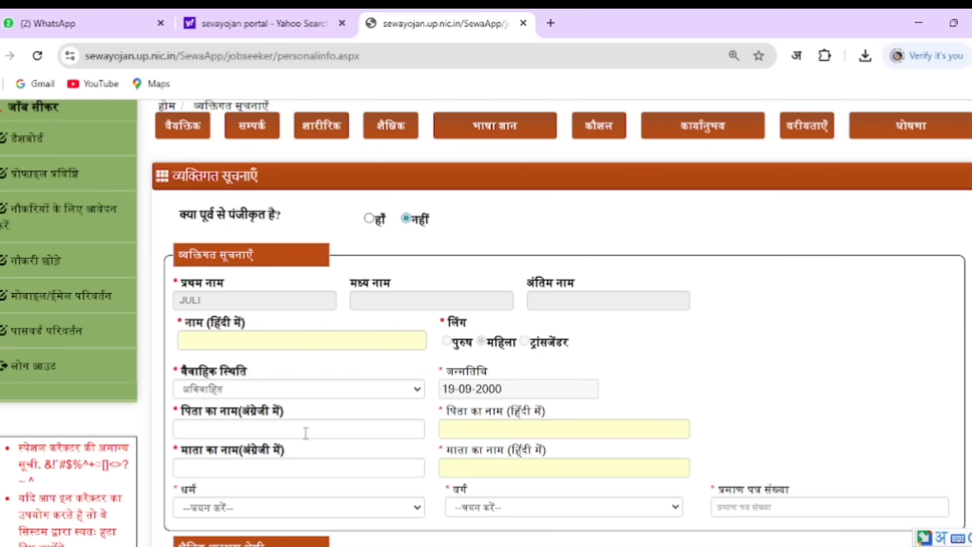
{"action": "left_click", "coordinate": [312, 431]}
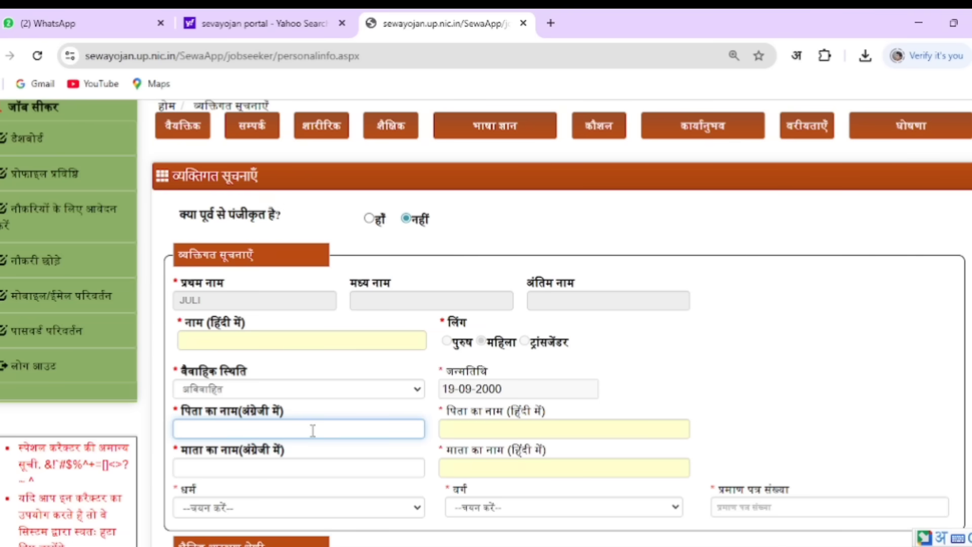
{"action": "left_click", "coordinate": [516, 431]}
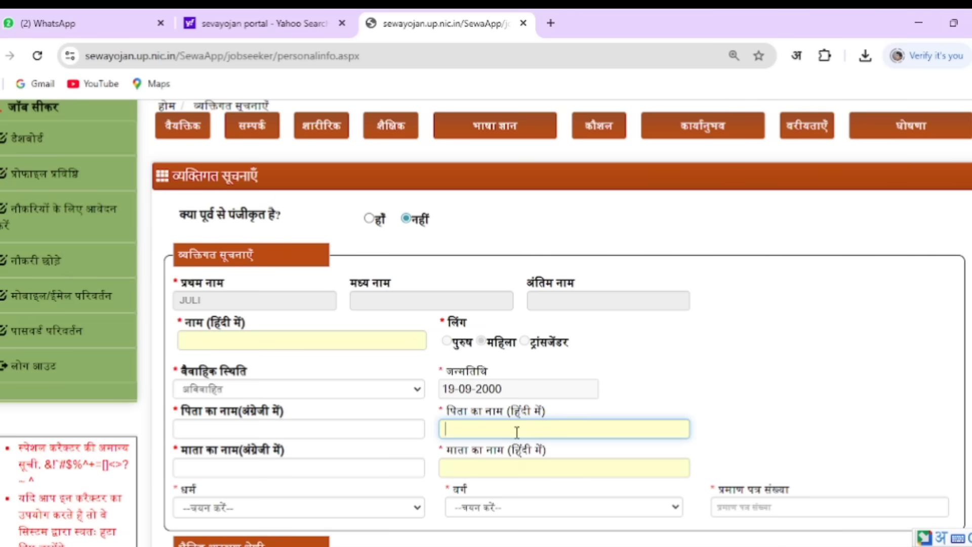
{"action": "left_click", "coordinate": [294, 470]}
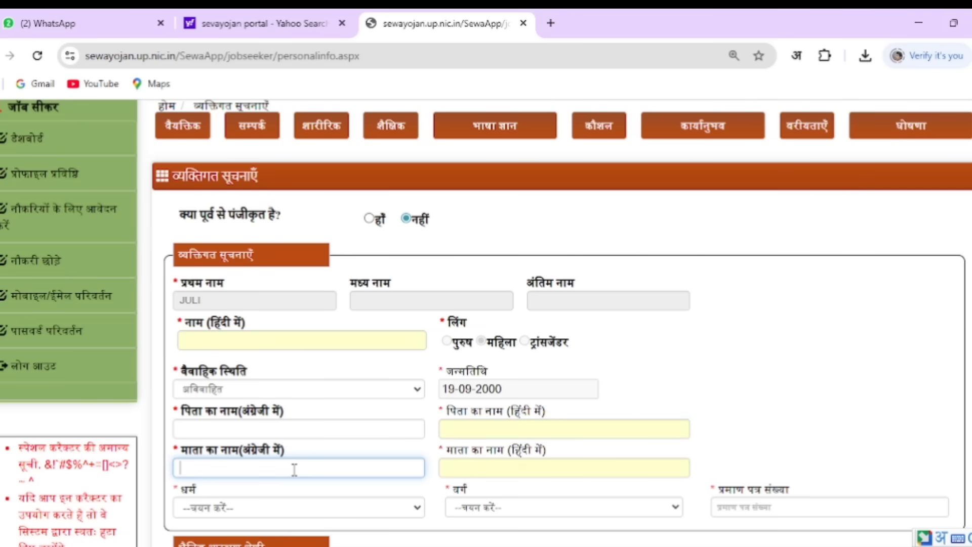
{"action": "left_click", "coordinate": [512, 470]}
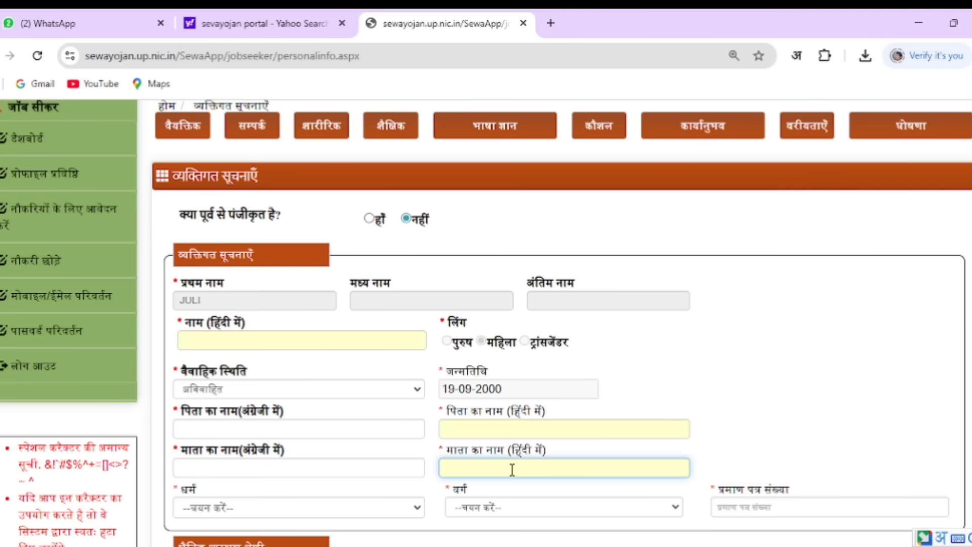
Choose religion हिन्दू, category अनुसूचित जाति, and enter the caste certificate number
{"action": "left_click", "coordinate": [353, 515]}
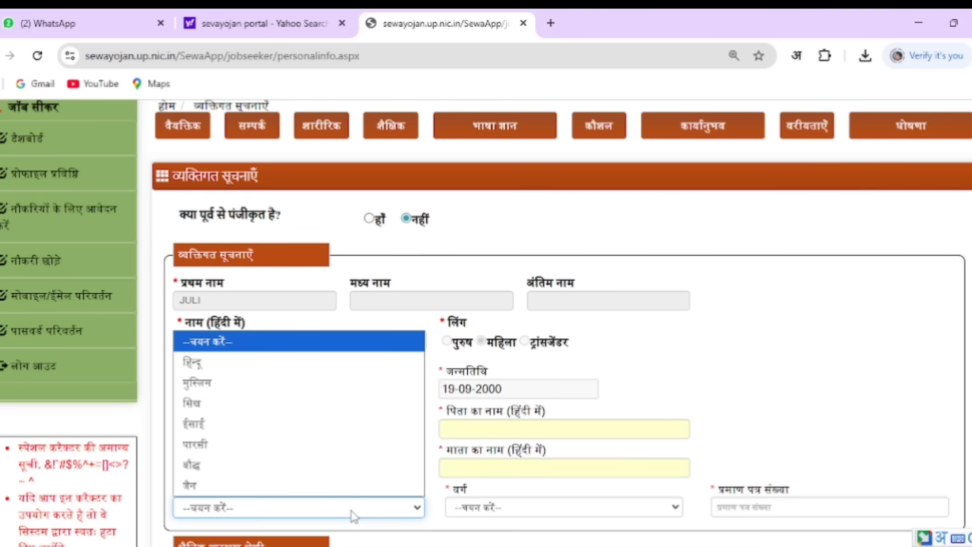
{"action": "left_click", "coordinate": [243, 364]}
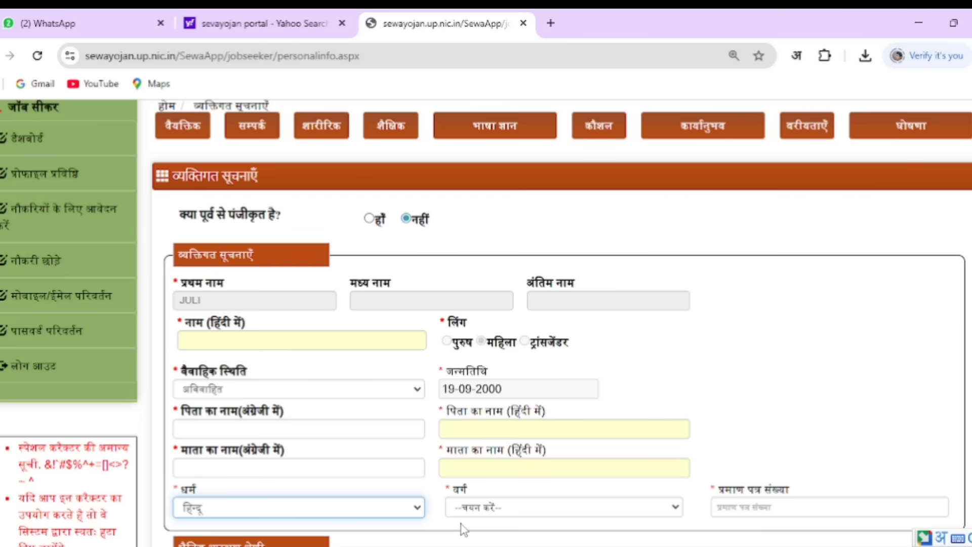
{"action": "left_click", "coordinate": [497, 508]}
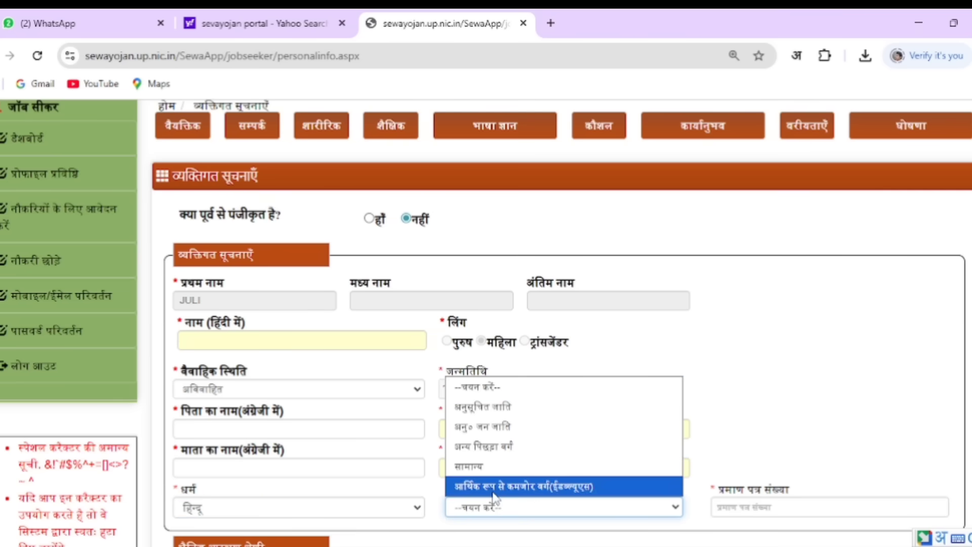
{"action": "left_click", "coordinate": [489, 413]}
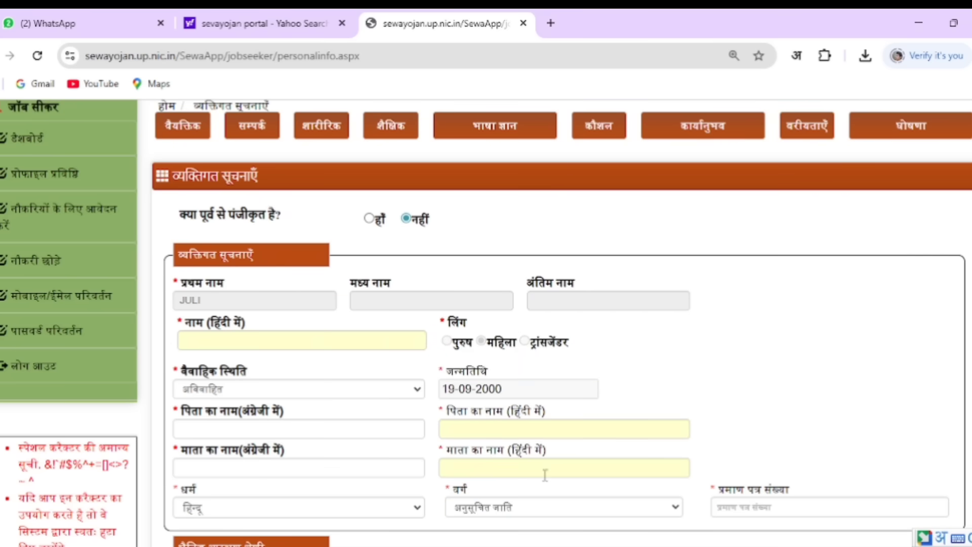
{"action": "left_click", "coordinate": [742, 507]}
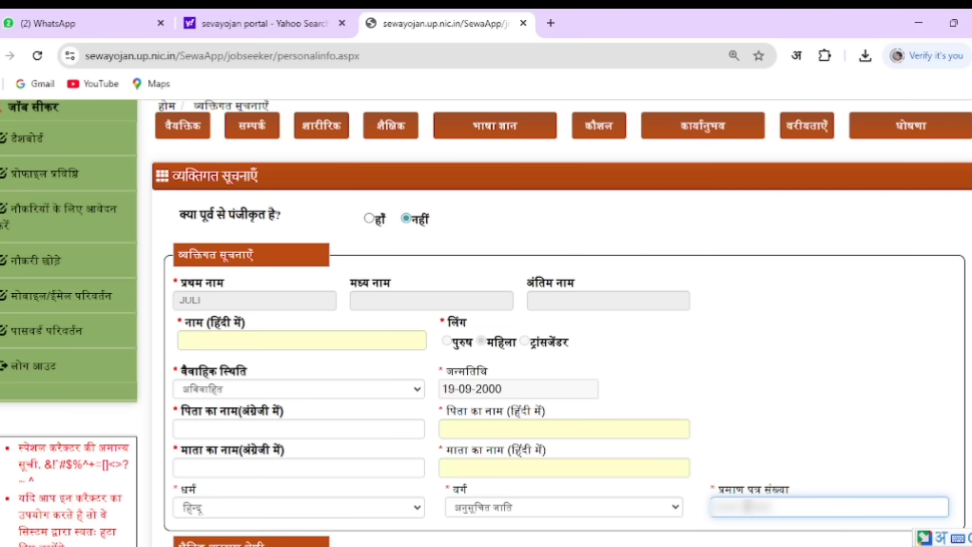
{"action": "scroll", "coordinate": [273, 139], "scroll_direction": "down", "scroll_amount": 8}
Mark महिला as the horizontal reservation category
{"action": "left_click_drag", "start_coordinate": [178, 129], "coordinate": [273, 139]}
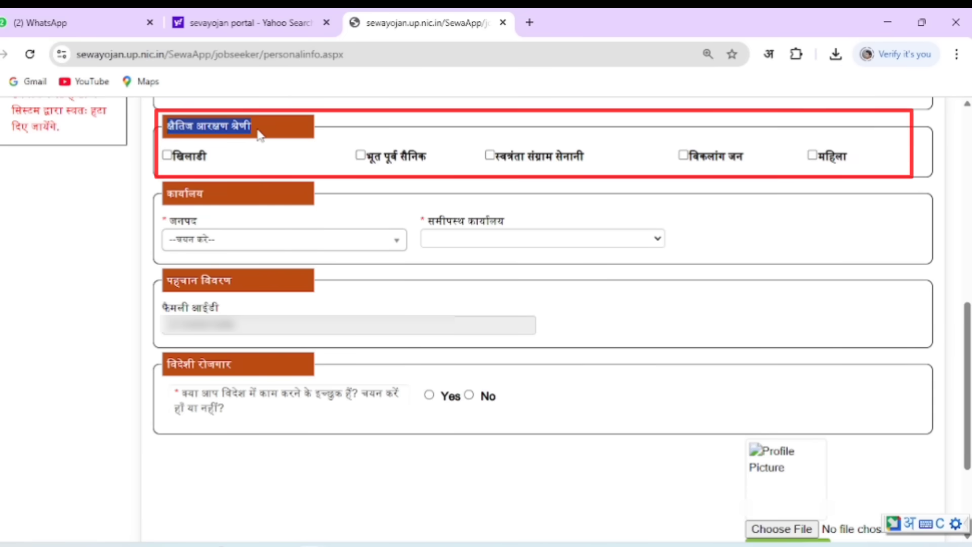
{"action": "left_click", "coordinate": [259, 135]}
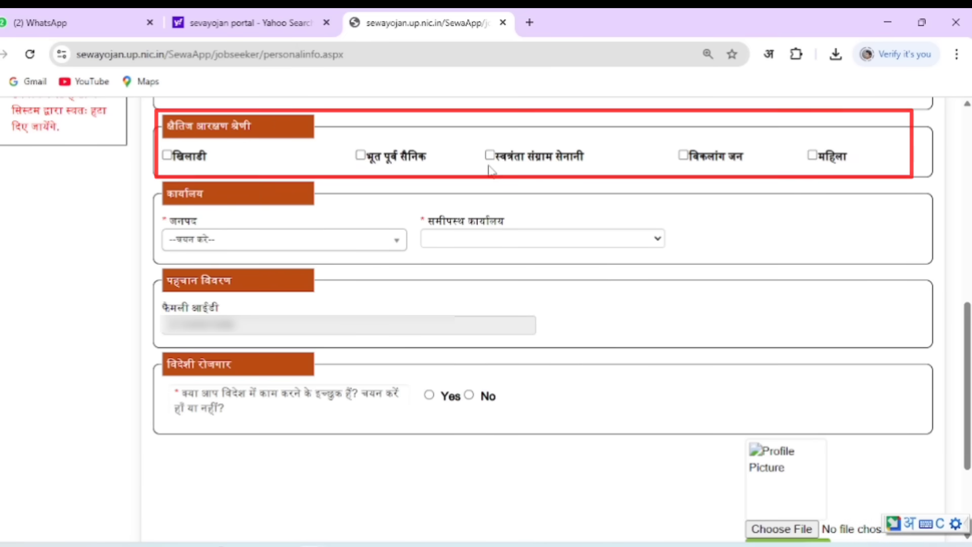
{"action": "left_click", "coordinate": [812, 156]}
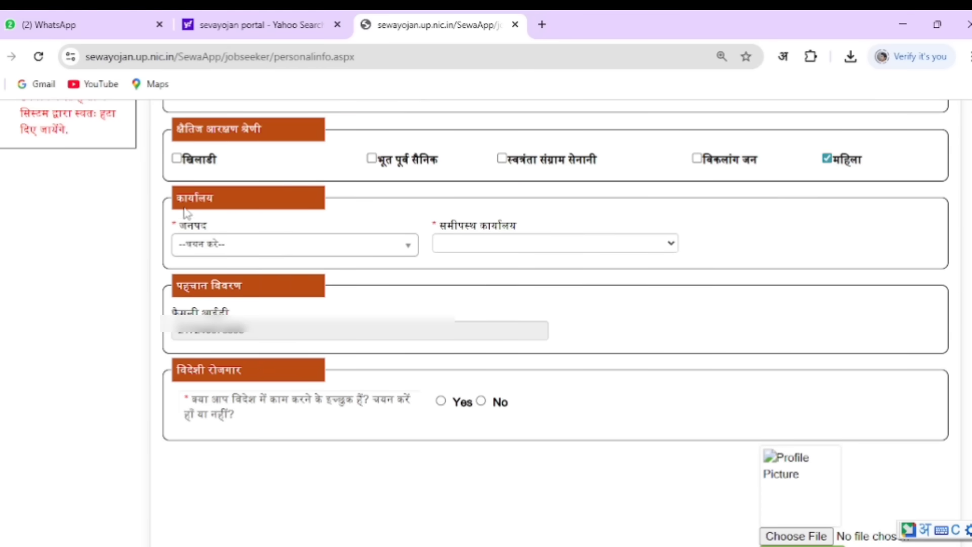
Choose district फतेहपुर with its nearest employment office and answer No to working abroad
{"action": "left_click_drag", "start_coordinate": [178, 203], "coordinate": [227, 205]}
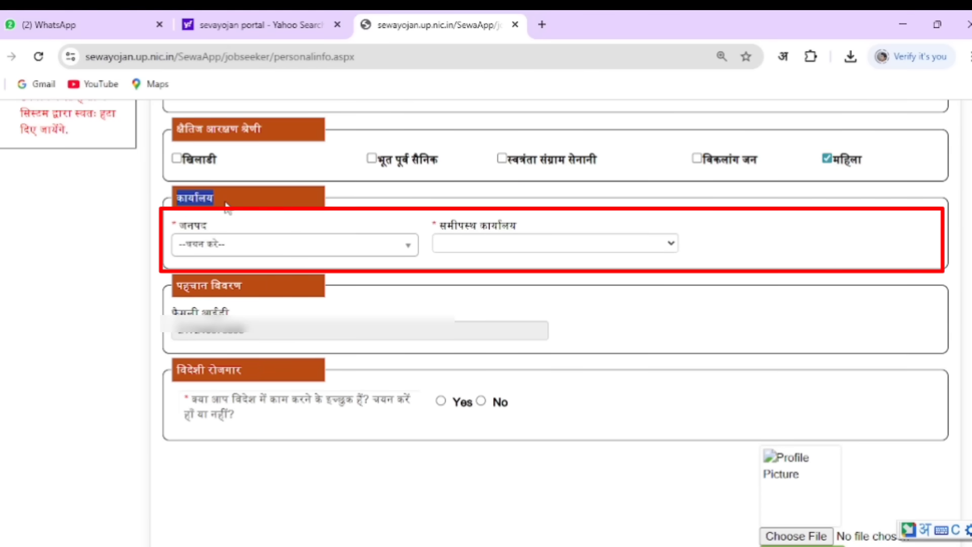
{"action": "left_click", "coordinate": [226, 204]}
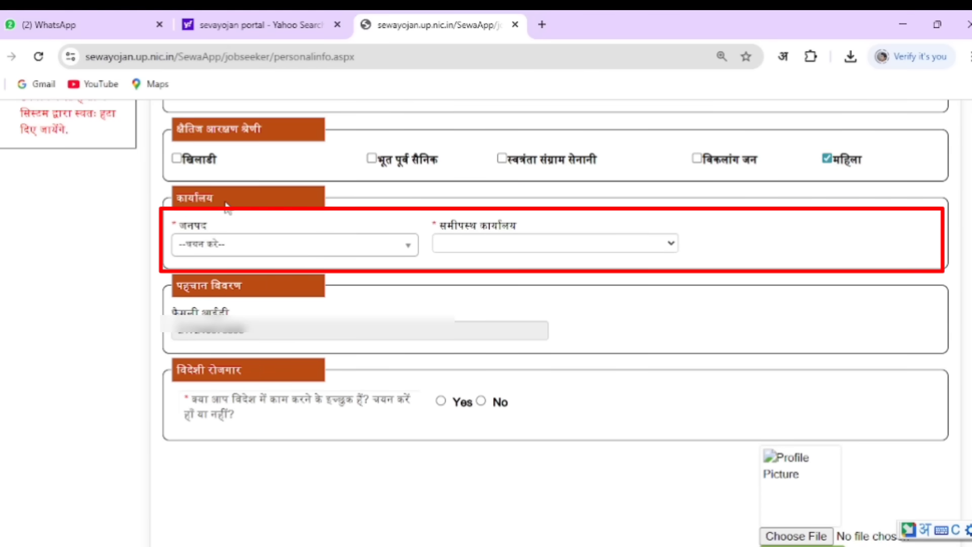
{"action": "left_click", "coordinate": [250, 252]}
{"action": "scroll", "coordinate": [224, 337], "scroll_direction": "down", "scroll_amount": 4}
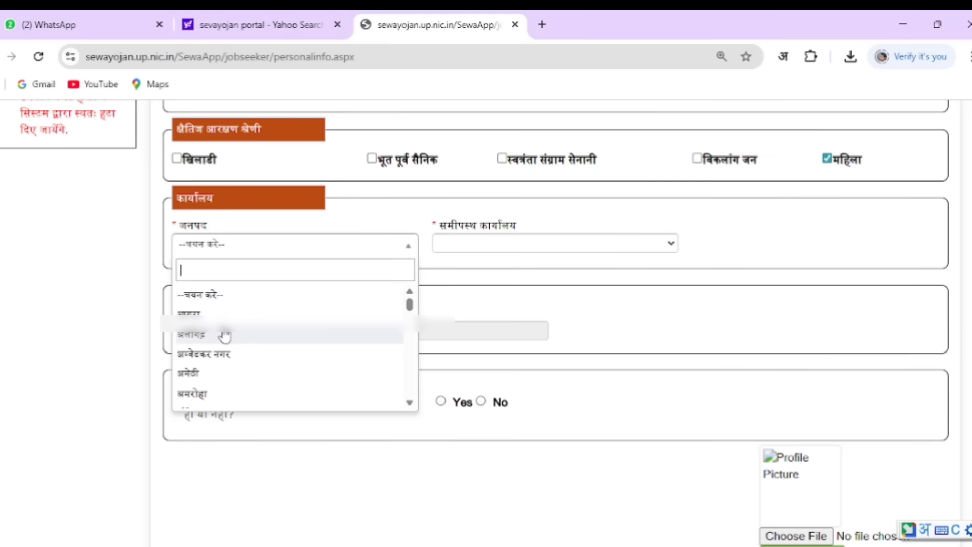
{"action": "scroll", "coordinate": [225, 345], "scroll_direction": "down", "scroll_amount": 3}
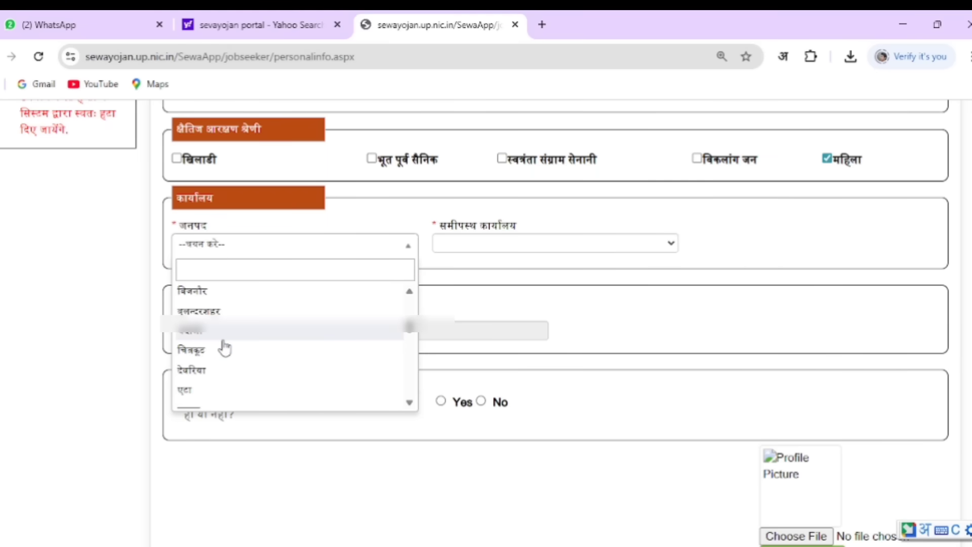
{"action": "left_click", "coordinate": [217, 364]}
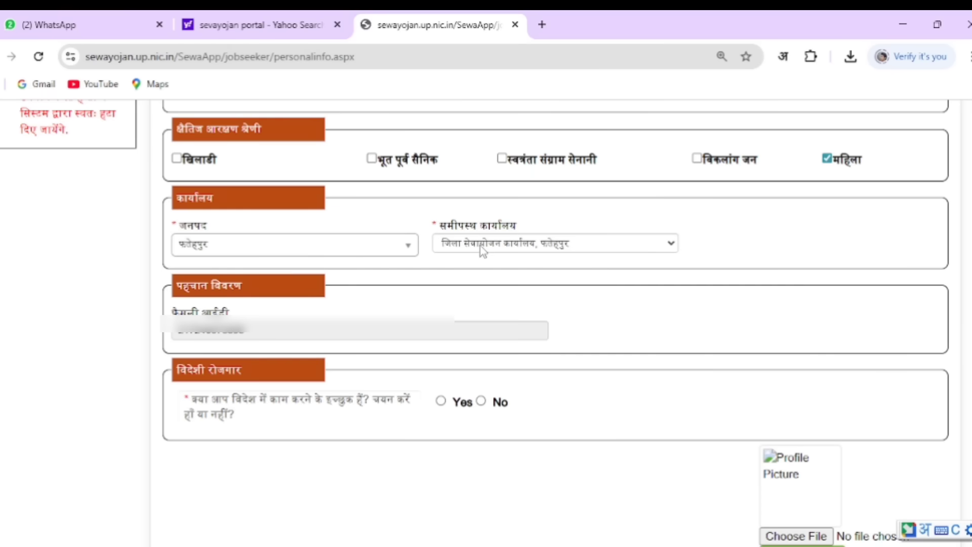
{"action": "left_click", "coordinate": [495, 254]}
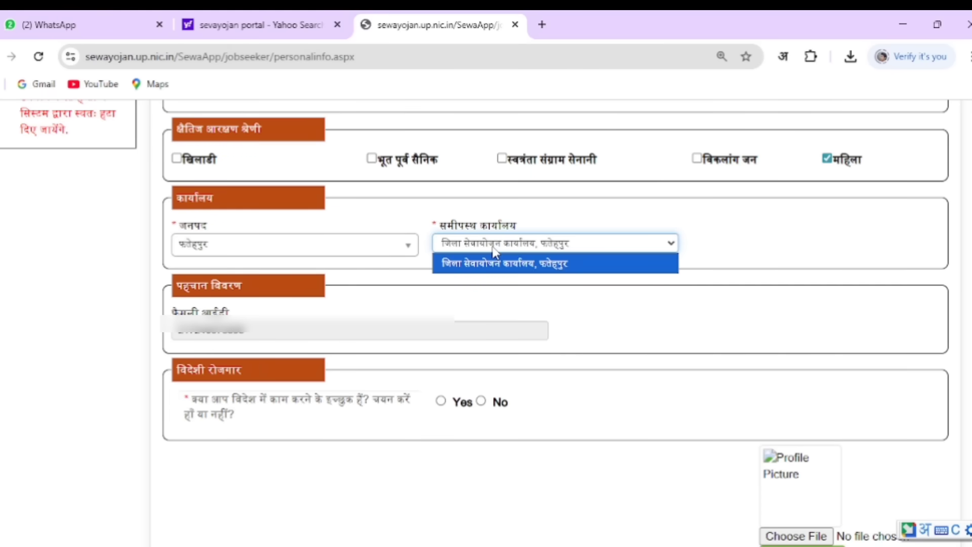
{"action": "left_click", "coordinate": [495, 262]}
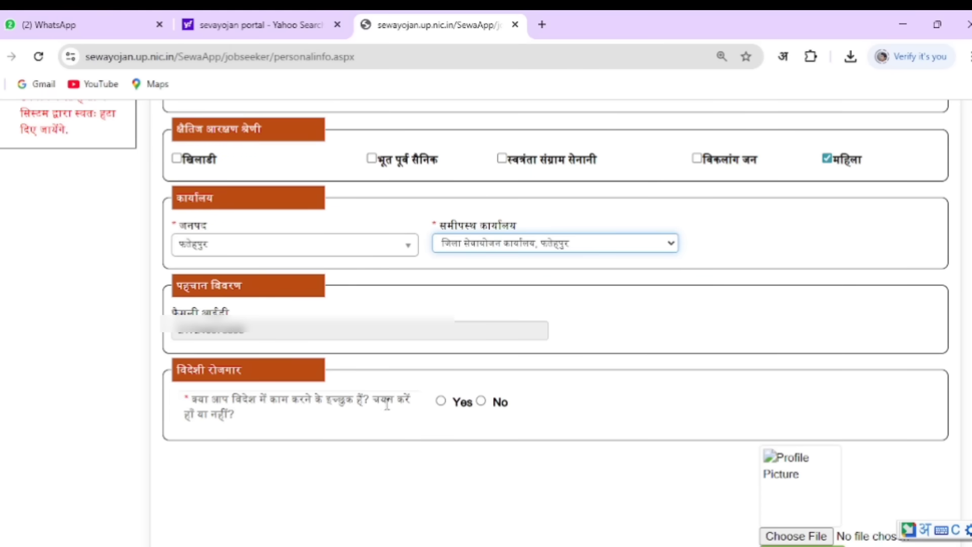
{"action": "left_click", "coordinate": [481, 403]}
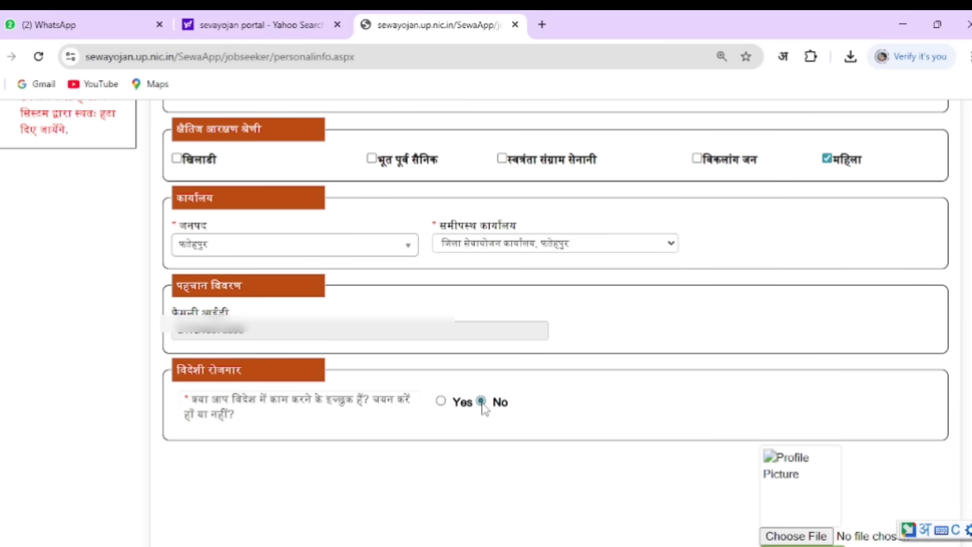
Pick Juli.jpg from the Desktop as the profile photo and upload it
{"action": "scroll", "coordinate": [797, 388], "scroll_direction": "down", "scroll_amount": 3}
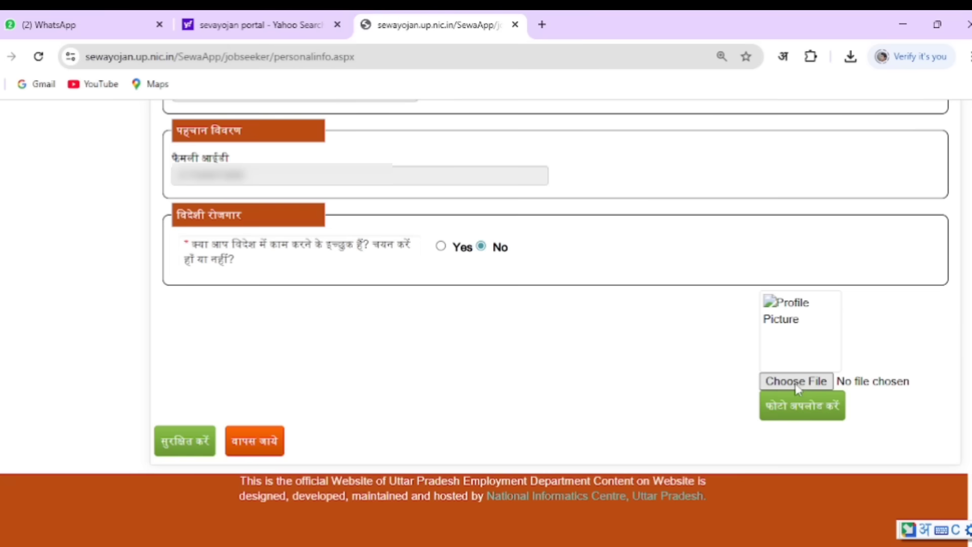
{"action": "left_click", "coordinate": [799, 383]}
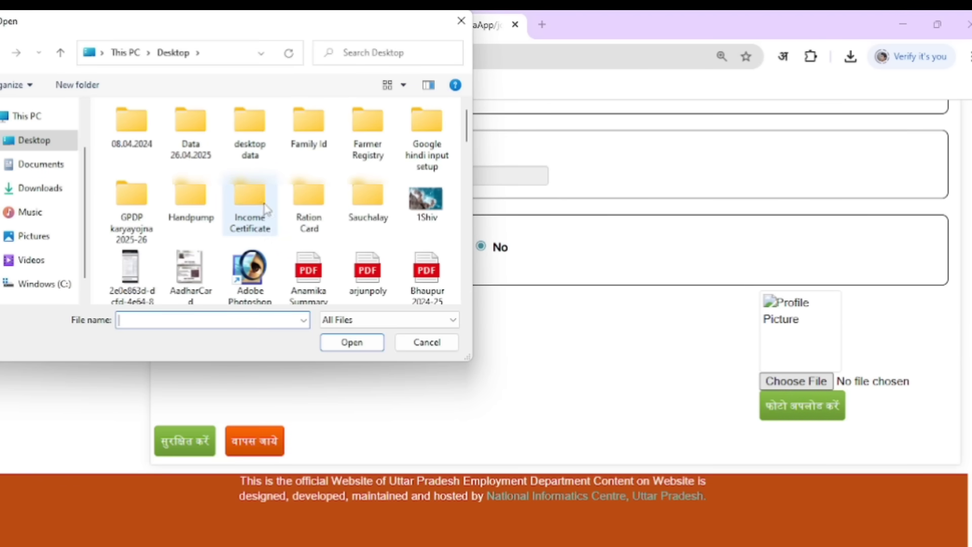
{"action": "scroll", "coordinate": [325, 193], "scroll_direction": "down", "scroll_amount": 1}
{"action": "scroll", "coordinate": [326, 194], "scroll_direction": "down", "scroll_amount": 3}
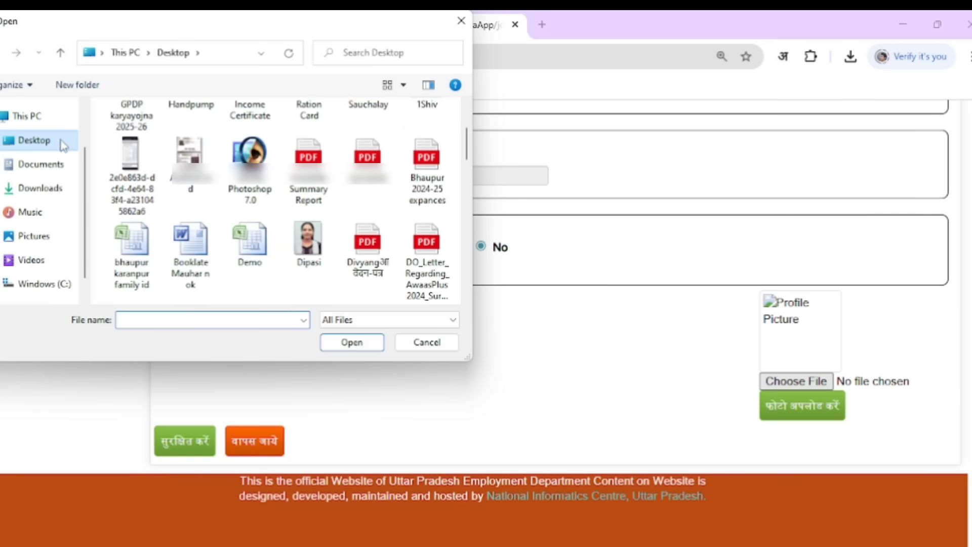
{"action": "scroll", "coordinate": [329, 194], "scroll_direction": "up", "scroll_amount": 3}
{"action": "scroll", "coordinate": [334, 196], "scroll_direction": "down", "scroll_amount": 6}
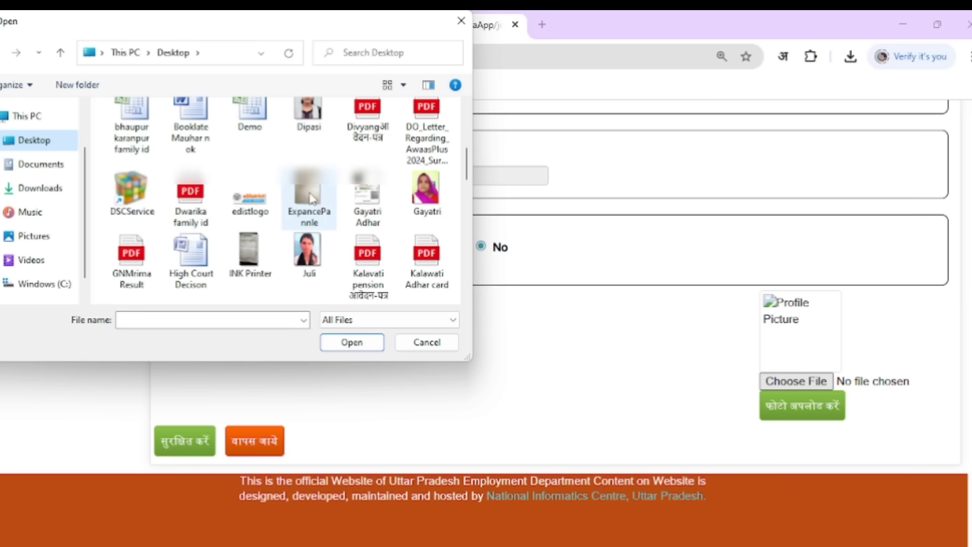
{"action": "left_click", "coordinate": [313, 256]}
{"action": "left_click", "coordinate": [345, 348]}
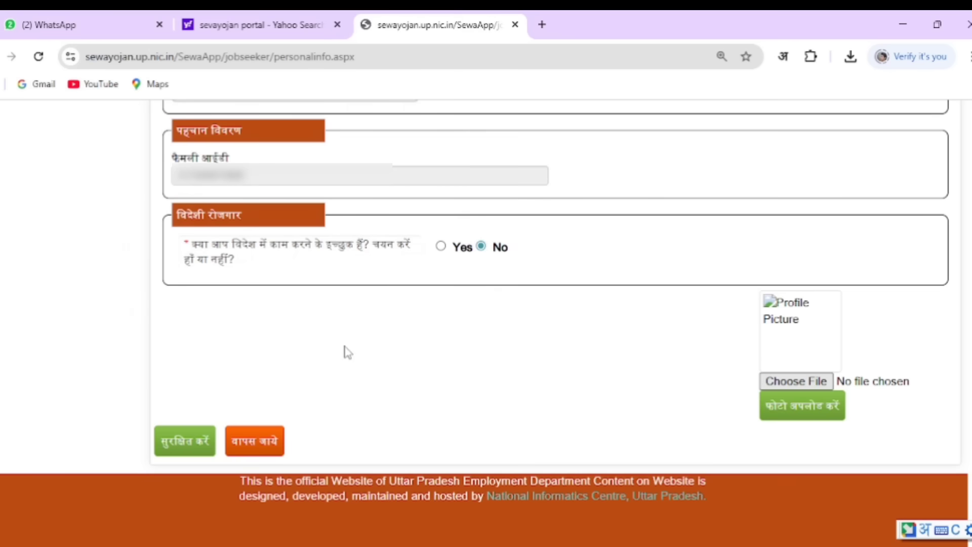
{"action": "left_click", "coordinate": [797, 414]}
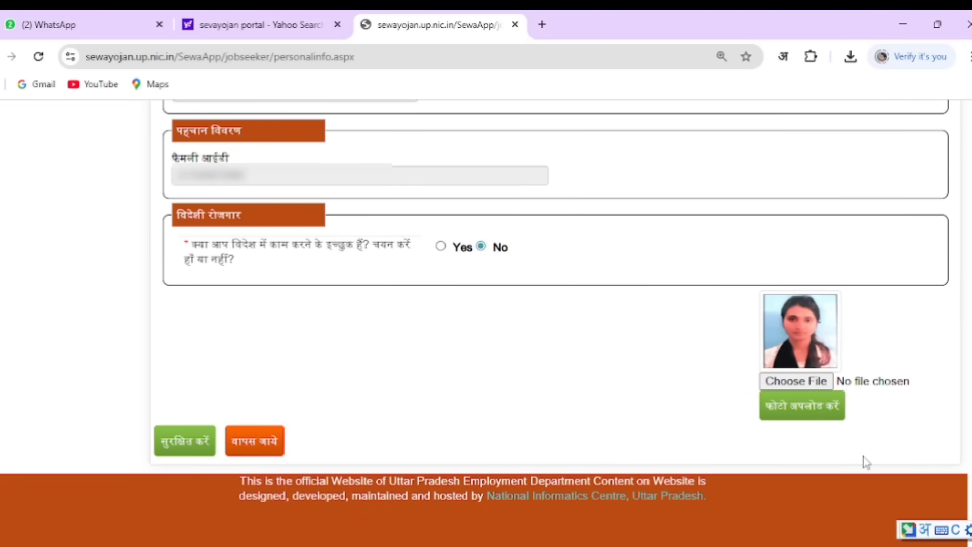
Save the personal details, acknowledge the success message, and move to the सम्पर्क contact section
{"action": "left_click", "coordinate": [186, 441]}
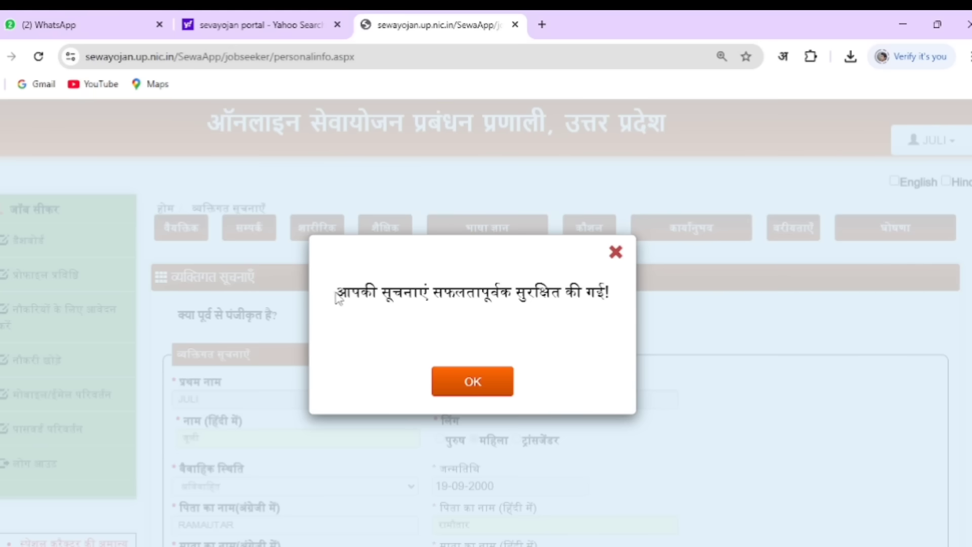
{"action": "left_click_drag", "start_coordinate": [338, 297], "coordinate": [611, 299]}
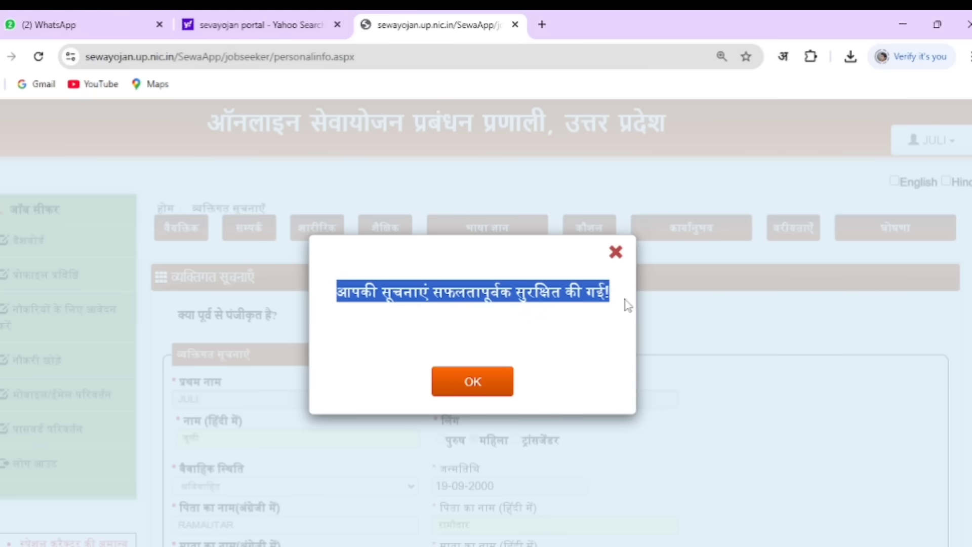
{"action": "left_click", "coordinate": [470, 390]}
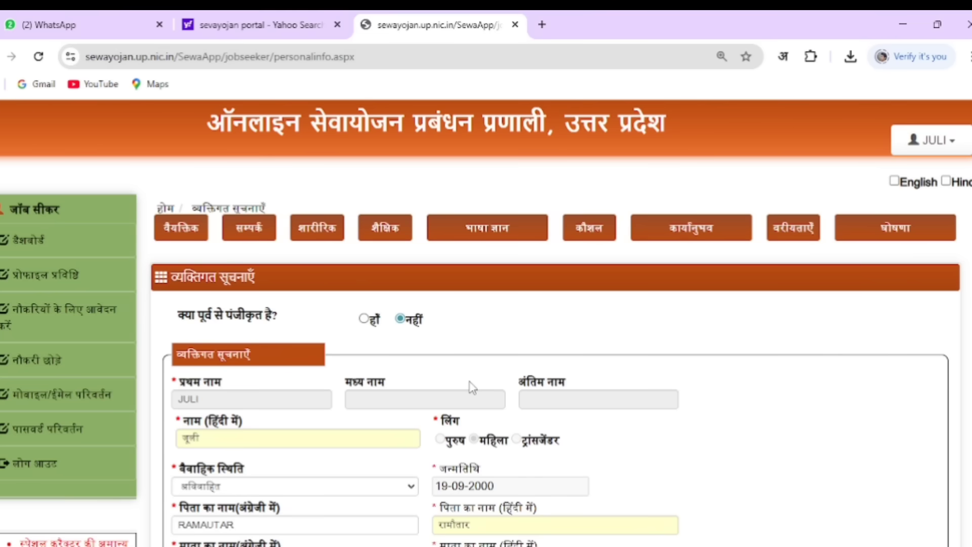
{"action": "left_click", "coordinate": [249, 229]}
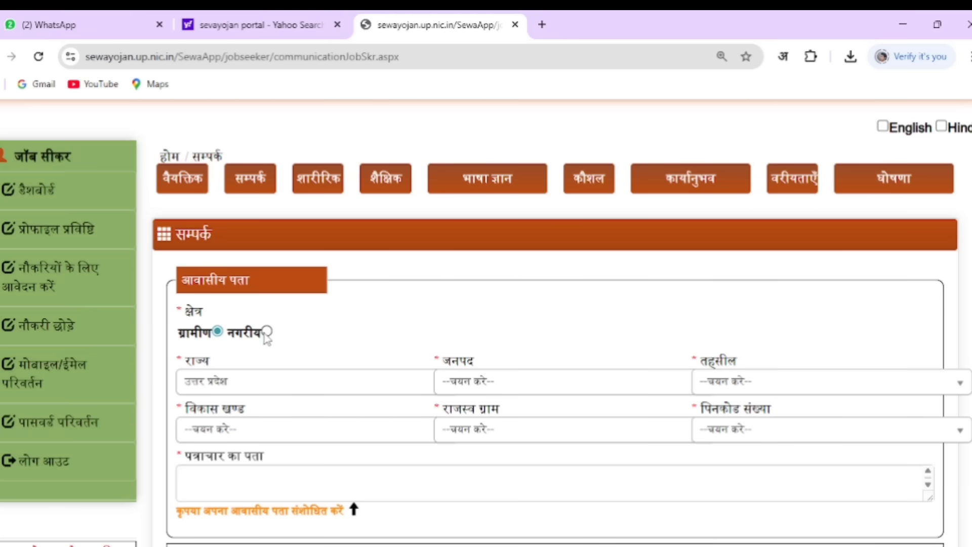
Choose the state, district, tehsil, development block, revenue village and pincode for the rural residential address
{"action": "left_click", "coordinate": [310, 386]}
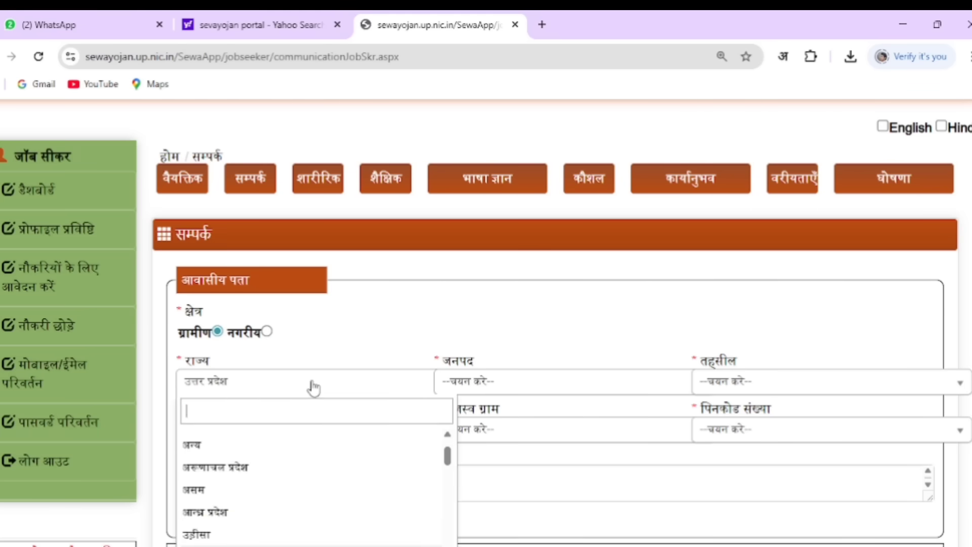
{"action": "left_click", "coordinate": [313, 387]}
{"action": "left_click", "coordinate": [503, 382]}
{"action": "left_click", "coordinate": [504, 382]}
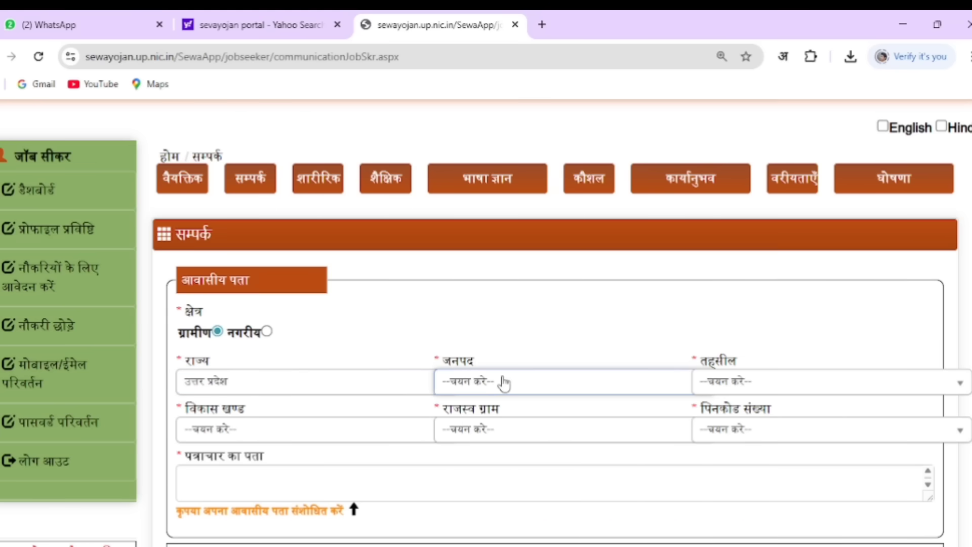
{"action": "left_click", "coordinate": [722, 387]}
{"action": "left_click", "coordinate": [734, 389]}
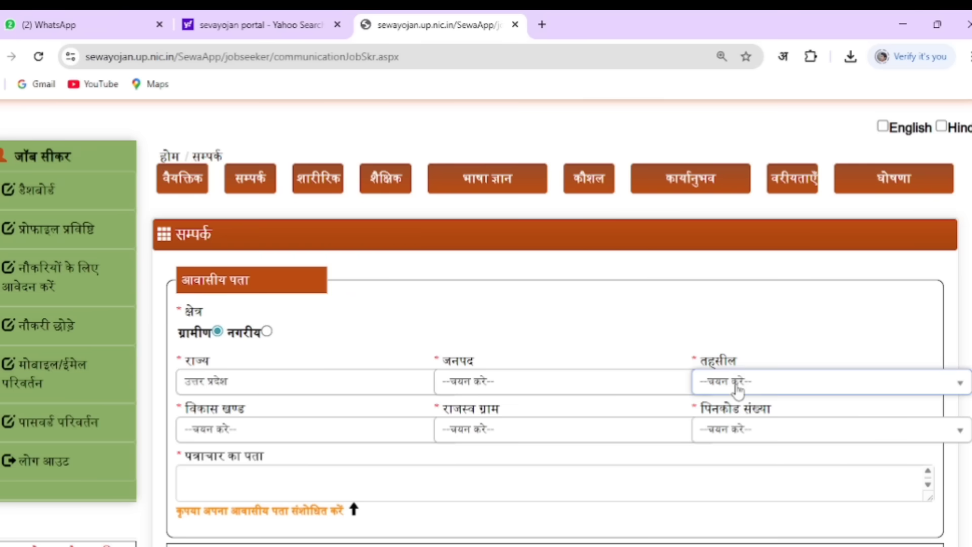
{"action": "left_click", "coordinate": [245, 436]}
{"action": "left_click", "coordinate": [245, 435]}
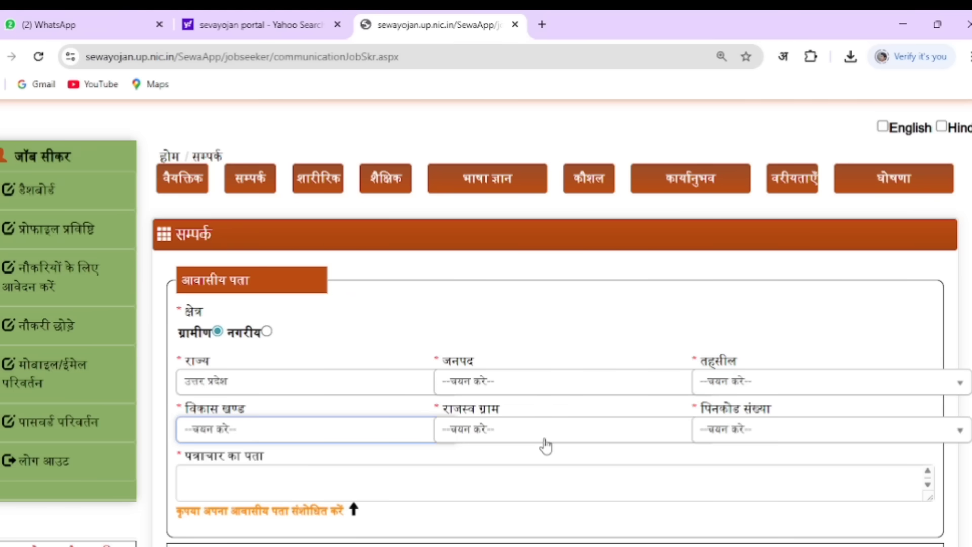
{"action": "left_click", "coordinate": [532, 439]}
{"action": "left_click", "coordinate": [534, 441]}
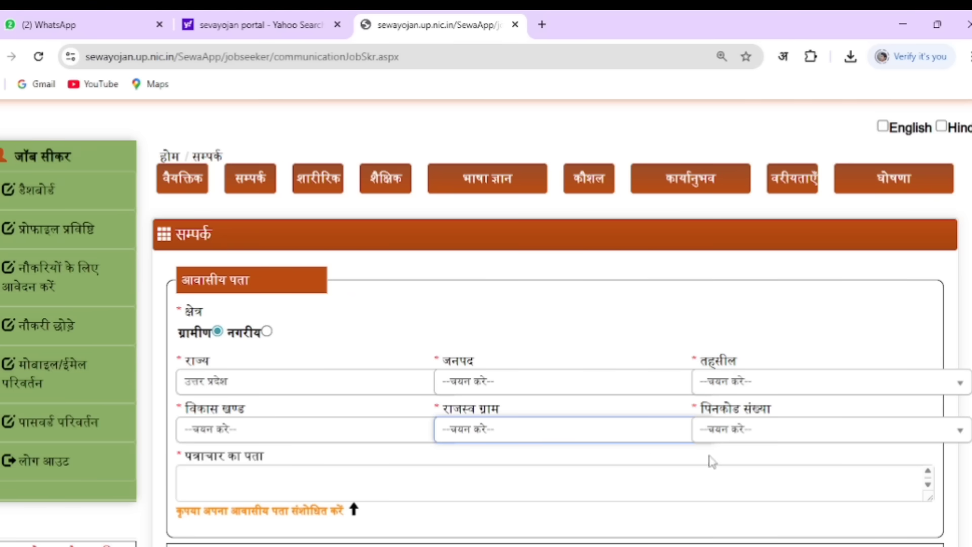
{"action": "left_click", "coordinate": [733, 440]}
{"action": "left_click", "coordinate": [735, 438]}
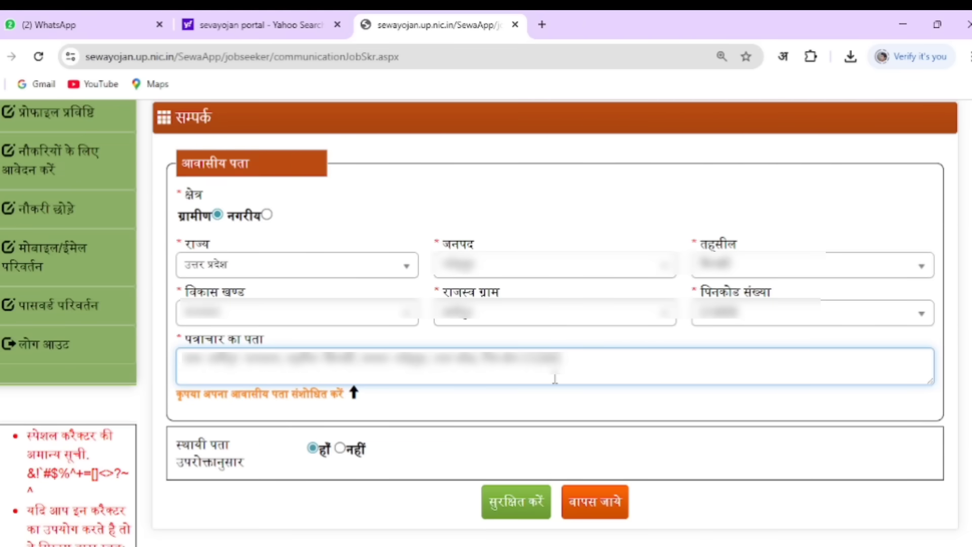
Save the contact address details and acknowledge the confirmation
{"action": "left_click", "coordinate": [513, 506]}
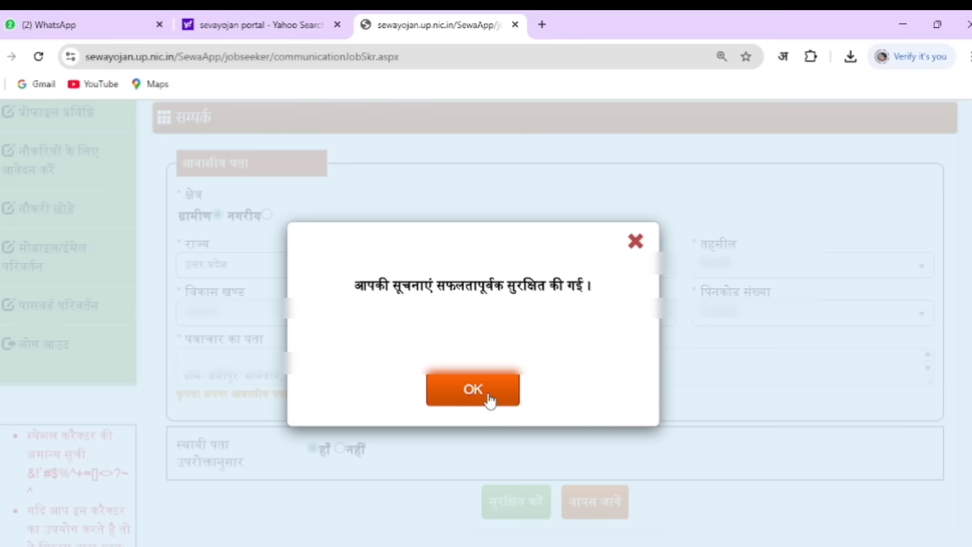
{"action": "left_click", "coordinate": [488, 400]}
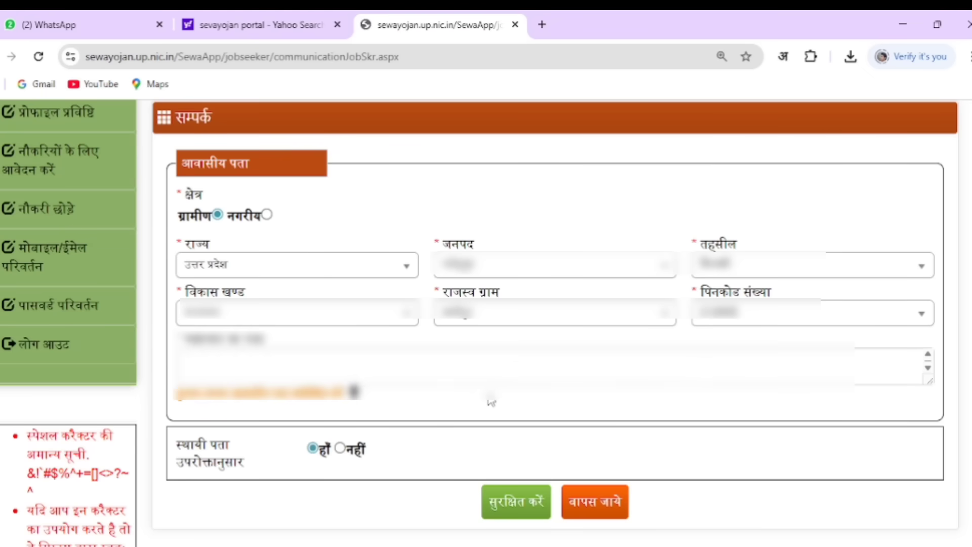
{"action": "scroll", "coordinate": [323, 148], "scroll_direction": "up", "scroll_amount": 1}
Enter height 160 cm and weight 50 kg, leave blood group unset, set vision to सामान्य, and save
{"action": "left_click", "coordinate": [322, 145]}
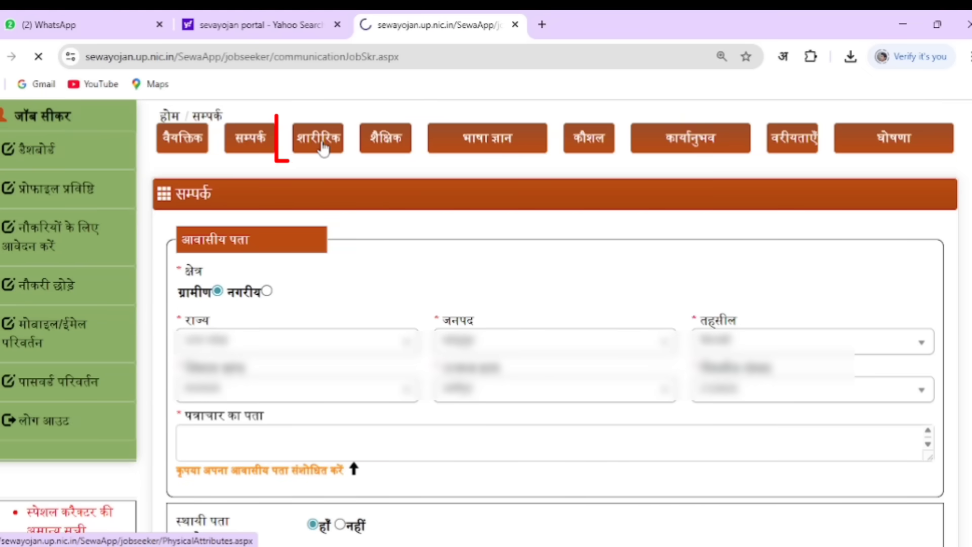
{"action": "left_click", "coordinate": [276, 338]}
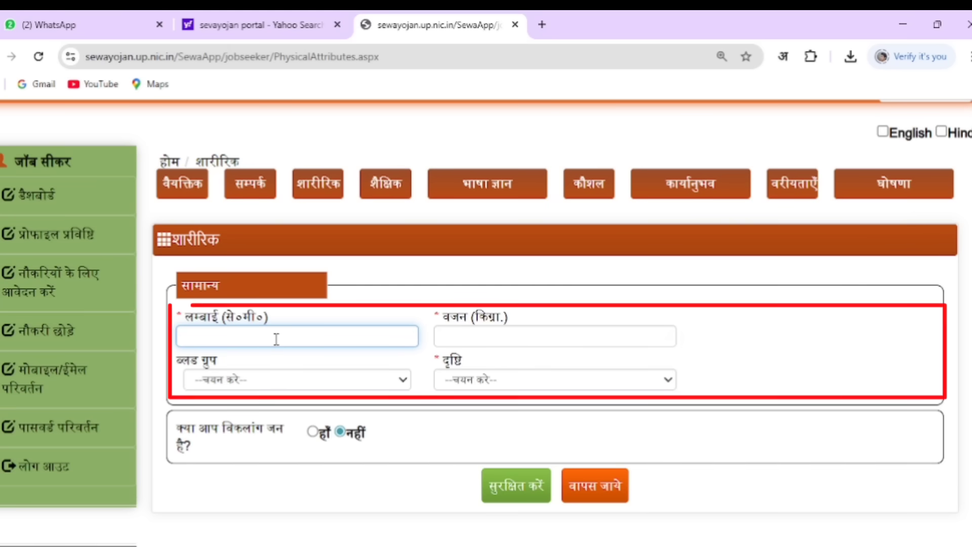
{"action": "type", "text": "160"}
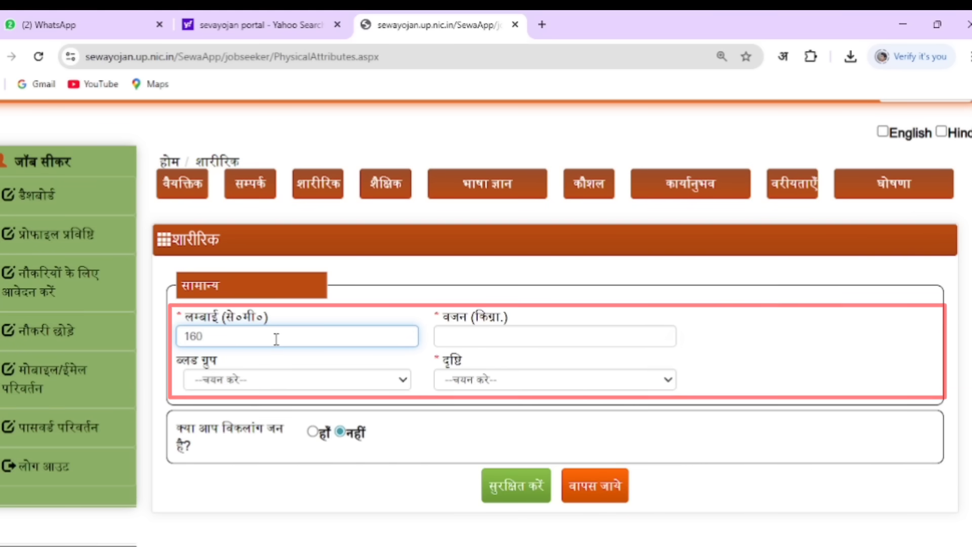
{"action": "left_click", "coordinate": [481, 339]}
{"action": "type", "text": "50"}
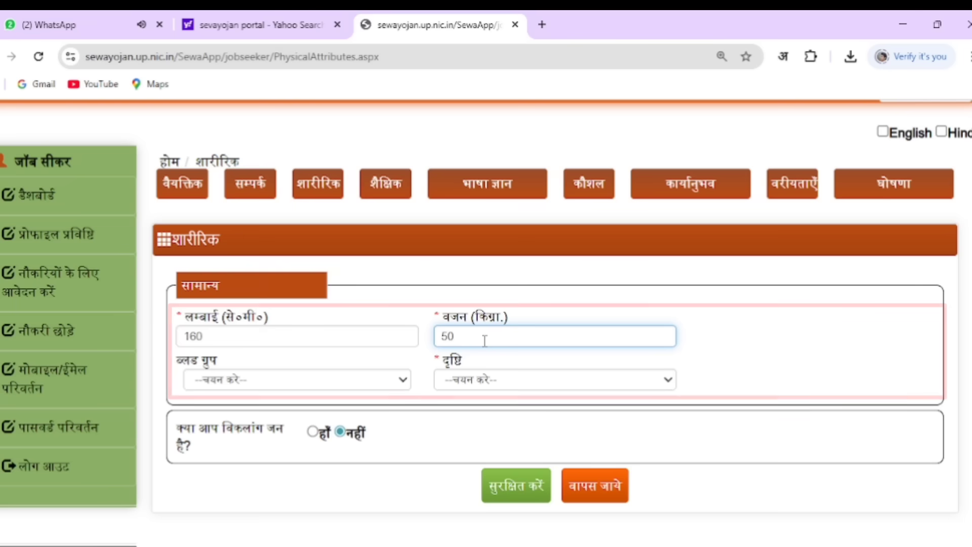
{"action": "left_click", "coordinate": [280, 386]}
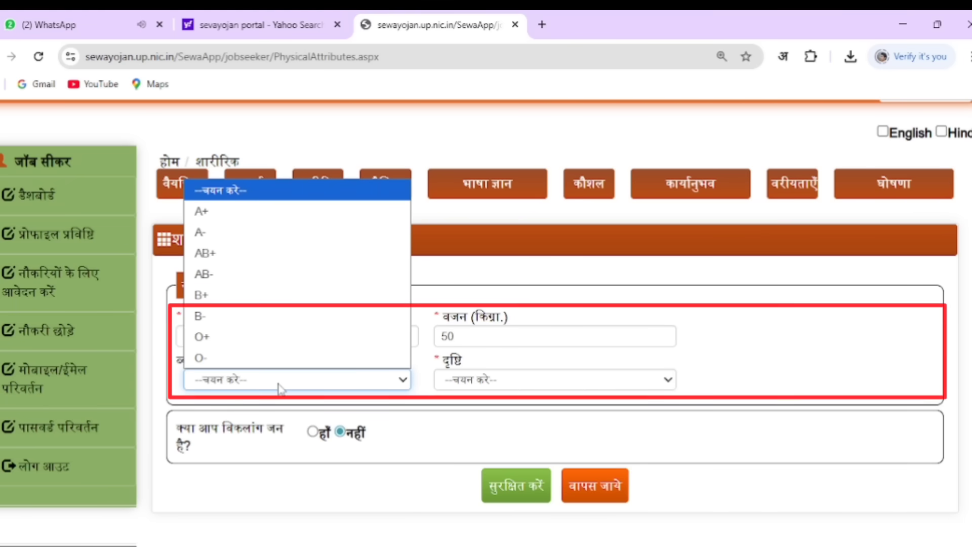
{"action": "left_click", "coordinate": [280, 388]}
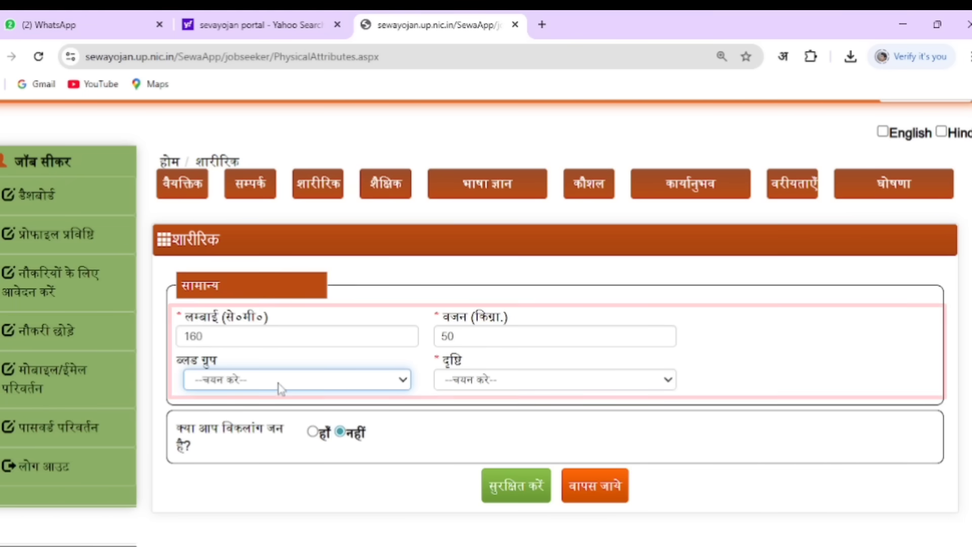
{"action": "left_click", "coordinate": [462, 381]}
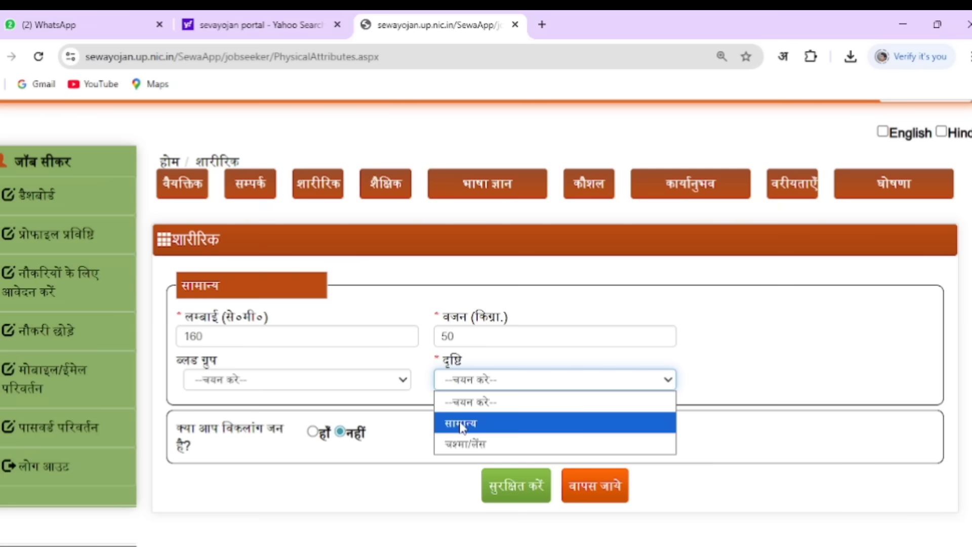
{"action": "left_click", "coordinate": [462, 425]}
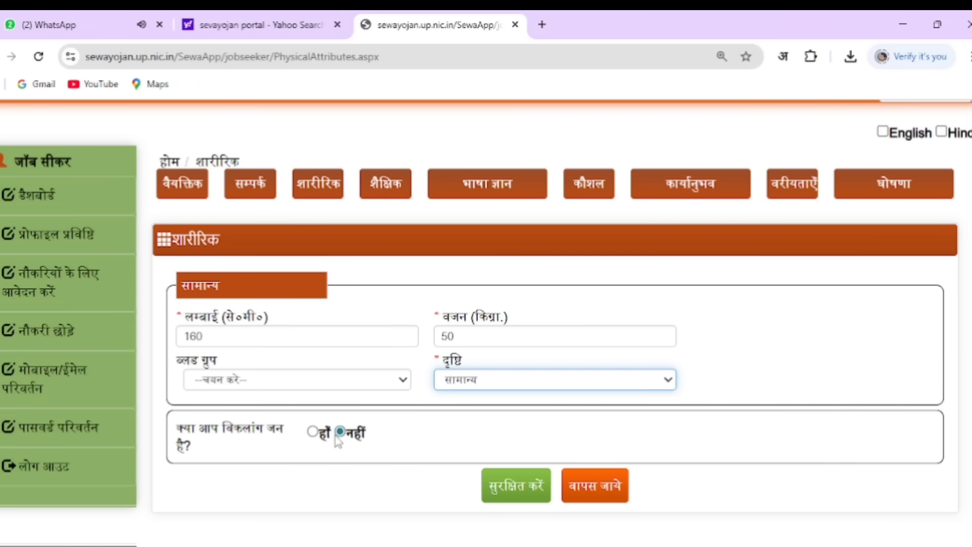
{"action": "left_click", "coordinate": [505, 484]}
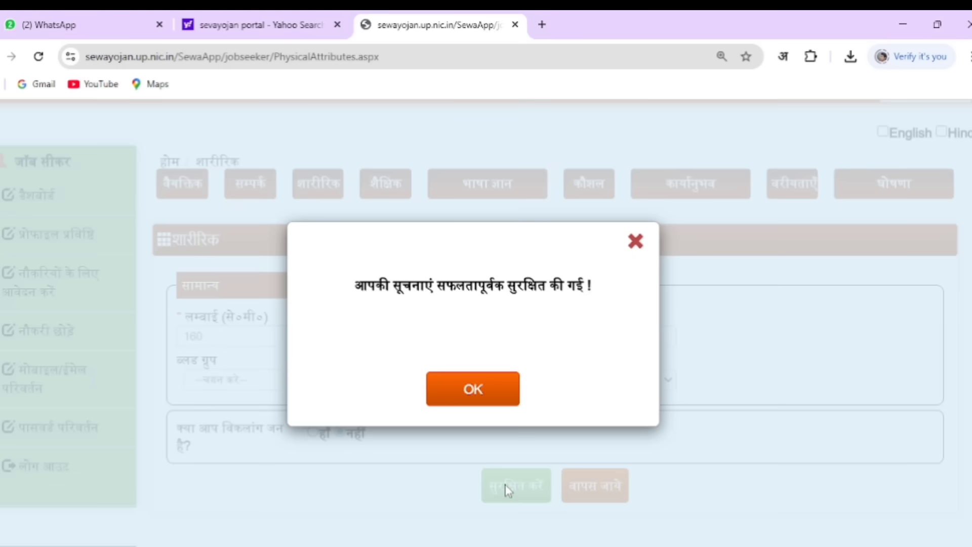
{"action": "left_click", "coordinate": [505, 402]}
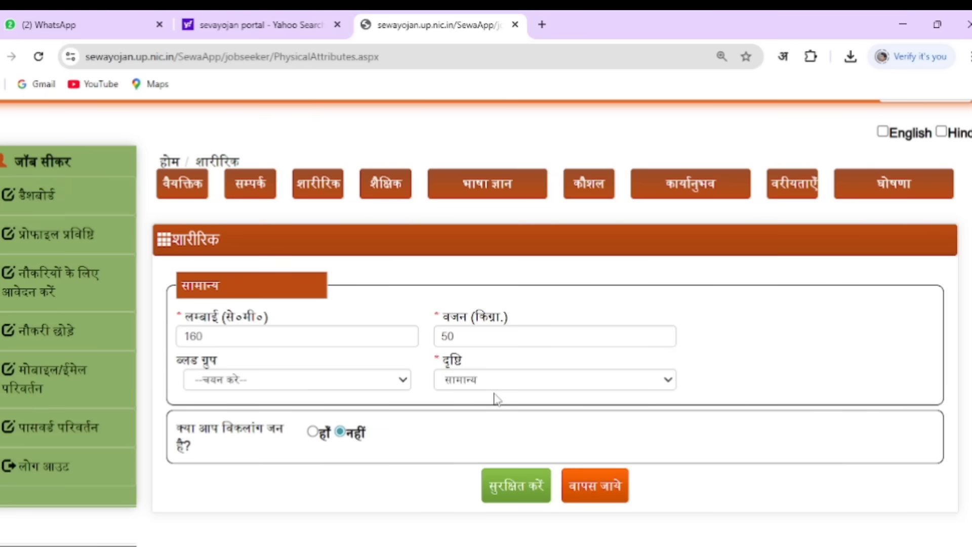
Open the education section and highlight its first instruction line
{"action": "left_click", "coordinate": [392, 191]}
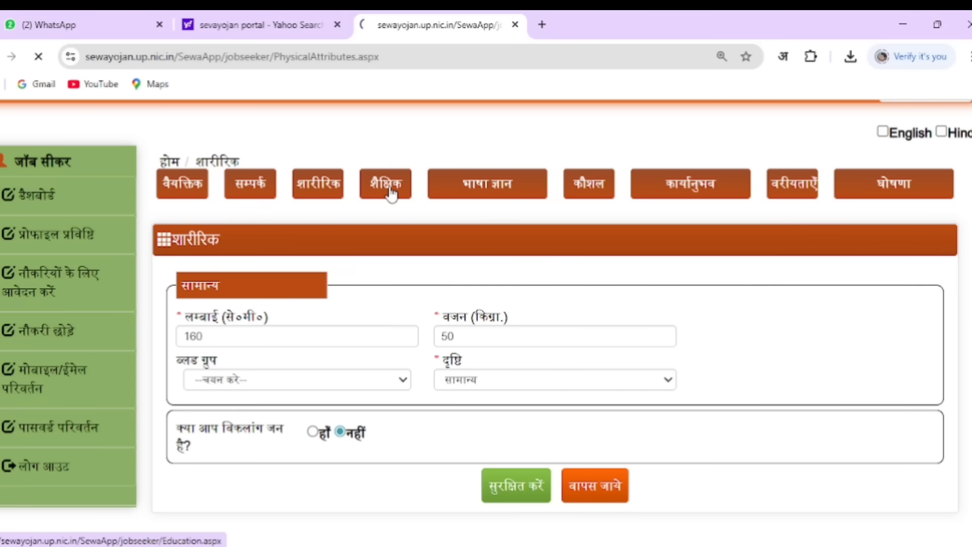
{"action": "left_click_drag", "start_coordinate": [308, 350], "coordinate": [830, 358]}
{"action": "left_click", "coordinate": [830, 359]}
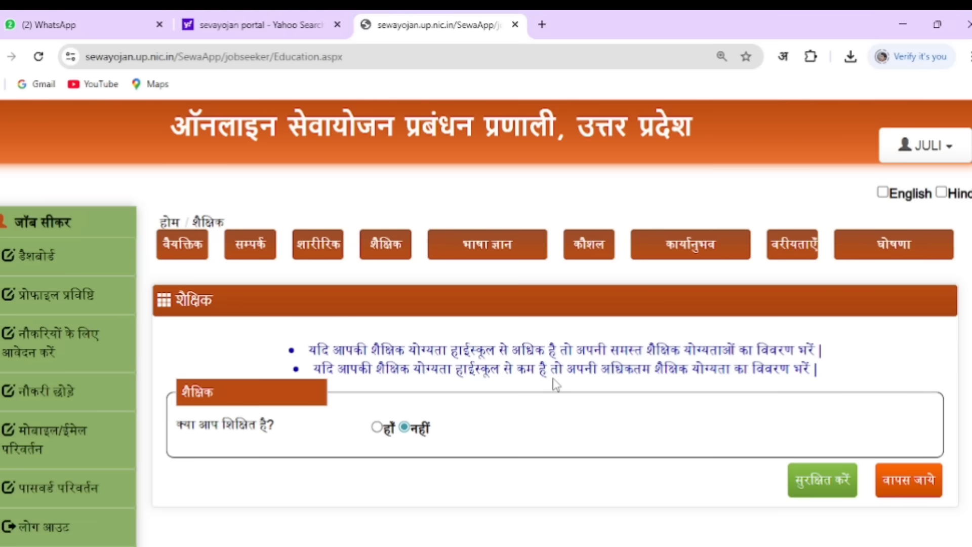
Mark the jobseeker as educated, pick स्नातक as highest level, and start a new qualification entry
{"action": "left_click", "coordinate": [376, 427]}
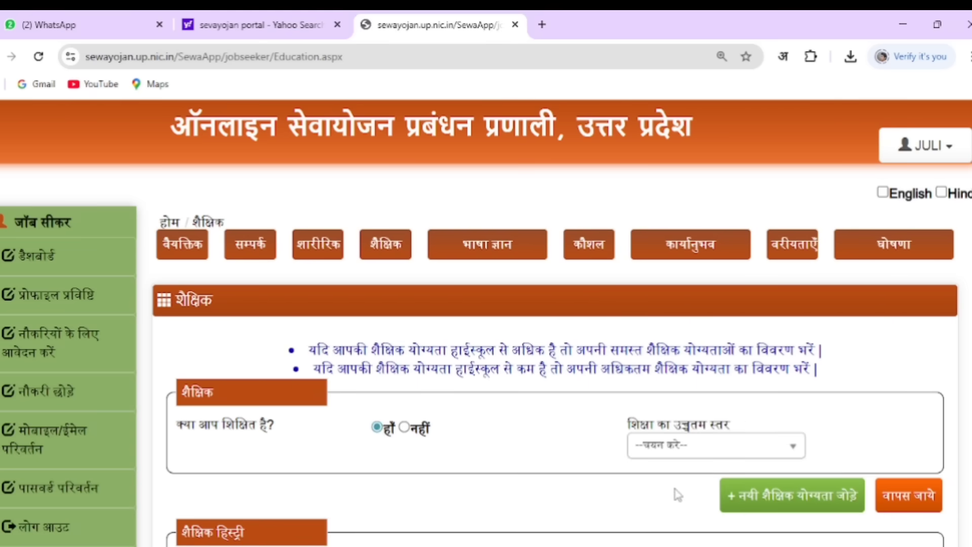
{"action": "left_click", "coordinate": [674, 445]}
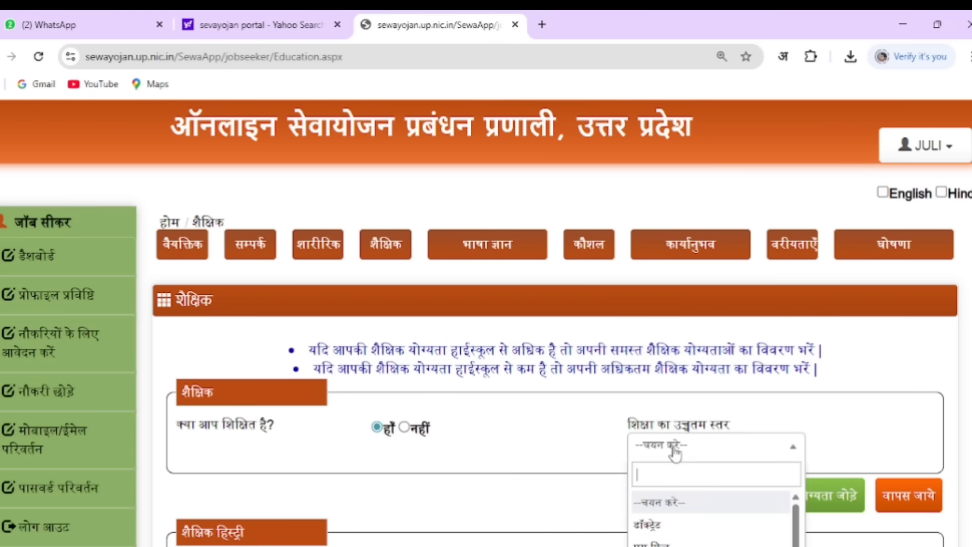
{"action": "scroll", "coordinate": [486, 323], "scroll_direction": "down", "scroll_amount": 2}
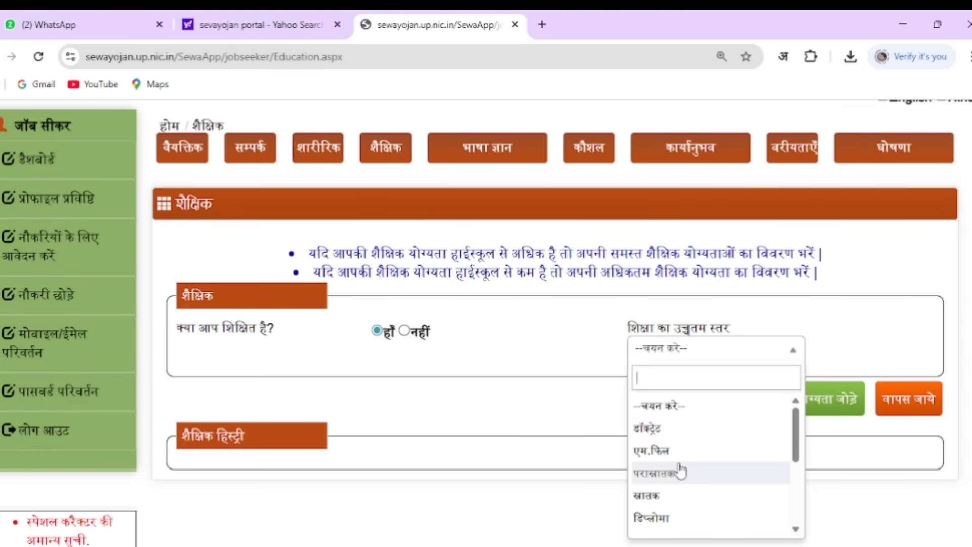
{"action": "scroll", "coordinate": [678, 468], "scroll_direction": "down", "scroll_amount": 2}
{"action": "scroll", "coordinate": [678, 469], "scroll_direction": "up", "scroll_amount": 2}
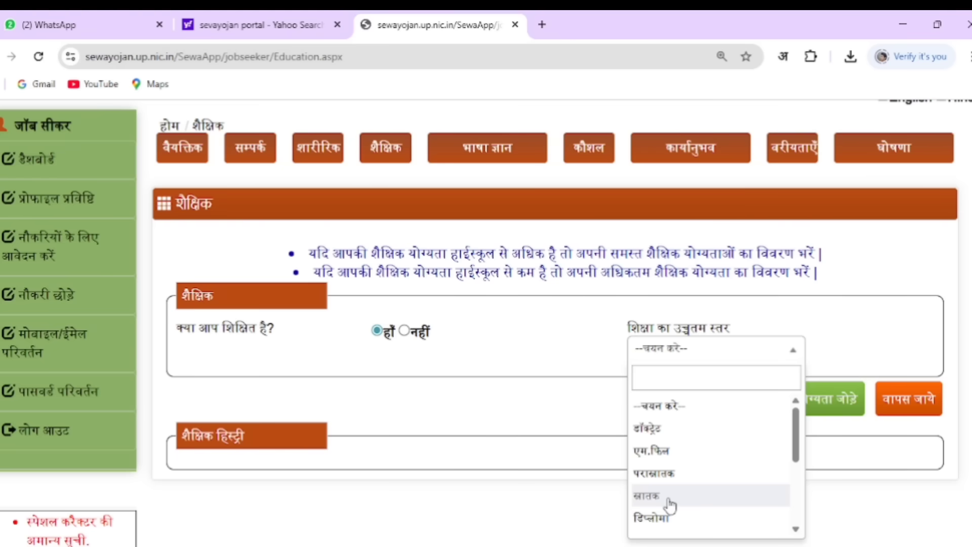
{"action": "scroll", "coordinate": [669, 504], "scroll_direction": "down", "scroll_amount": 3}
{"action": "scroll", "coordinate": [670, 503], "scroll_direction": "up", "scroll_amount": 3}
{"action": "scroll", "coordinate": [672, 502], "scroll_direction": "down", "scroll_amount": 3}
{"action": "scroll", "coordinate": [672, 502], "scroll_direction": "up", "scroll_amount": 3}
{"action": "left_click", "coordinate": [663, 496]}
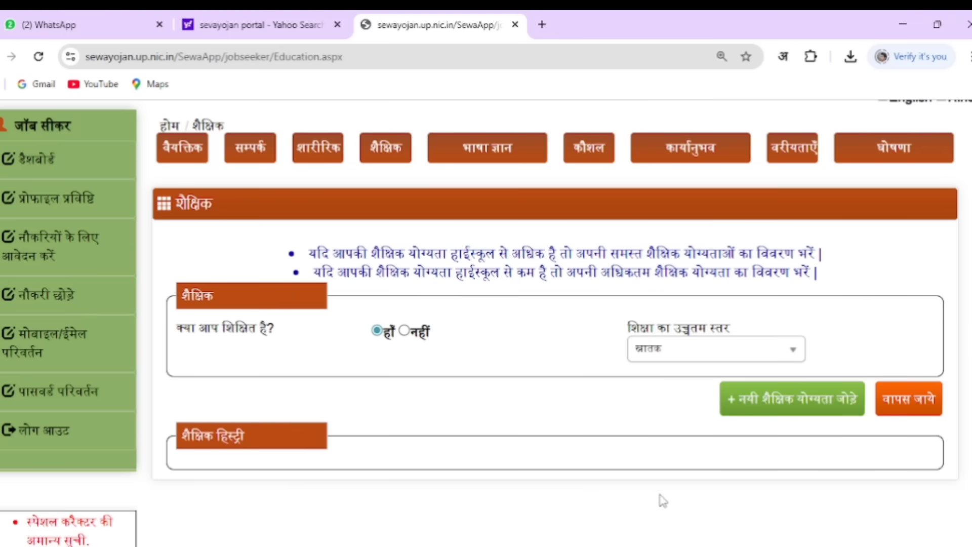
{"action": "left_click", "coordinate": [756, 408]}
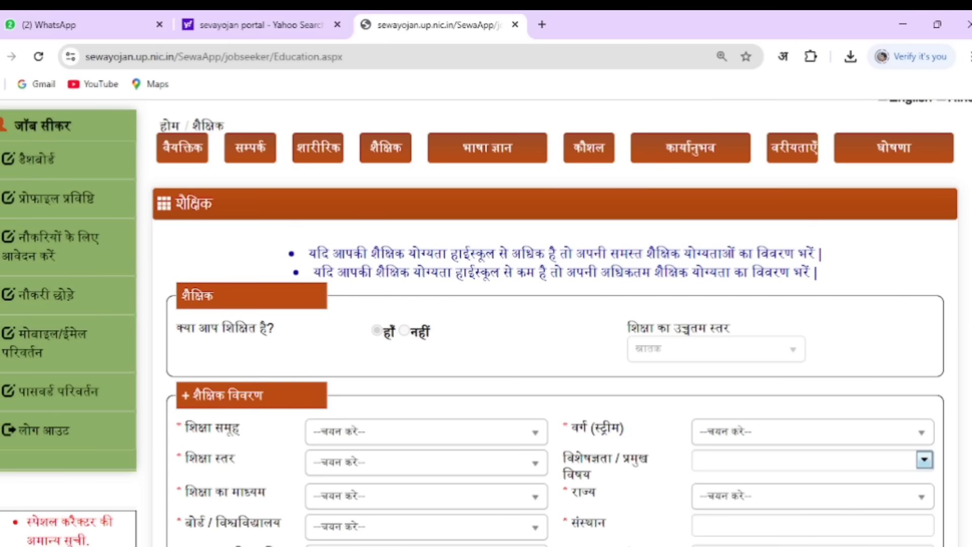
{"action": "scroll", "coordinate": [557, 324], "scroll_direction": "down", "scroll_amount": 2}
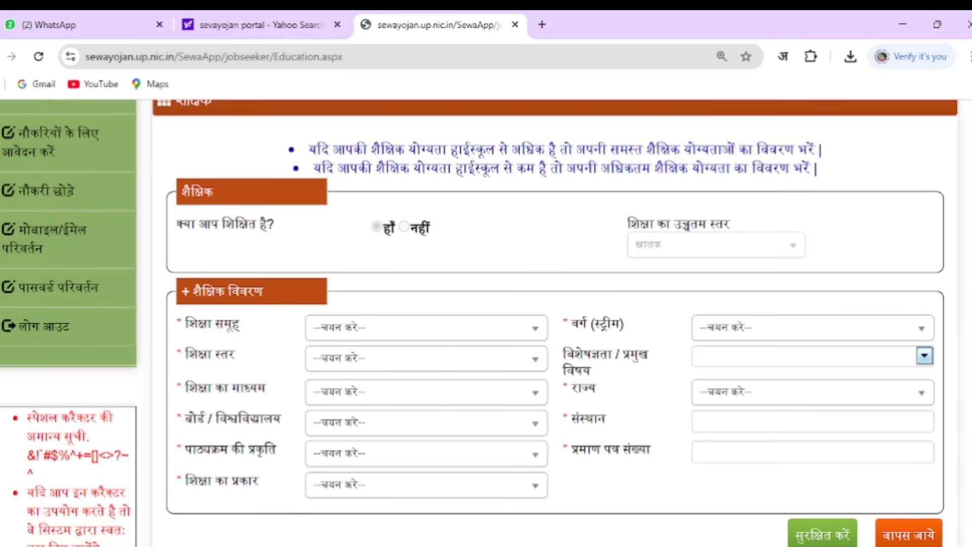
Set education group एसएससी / हाई स्कूल, stream कला and level हाईस्कूल
{"action": "scroll", "coordinate": [556, 324], "scroll_direction": "down", "scroll_amount": 1}
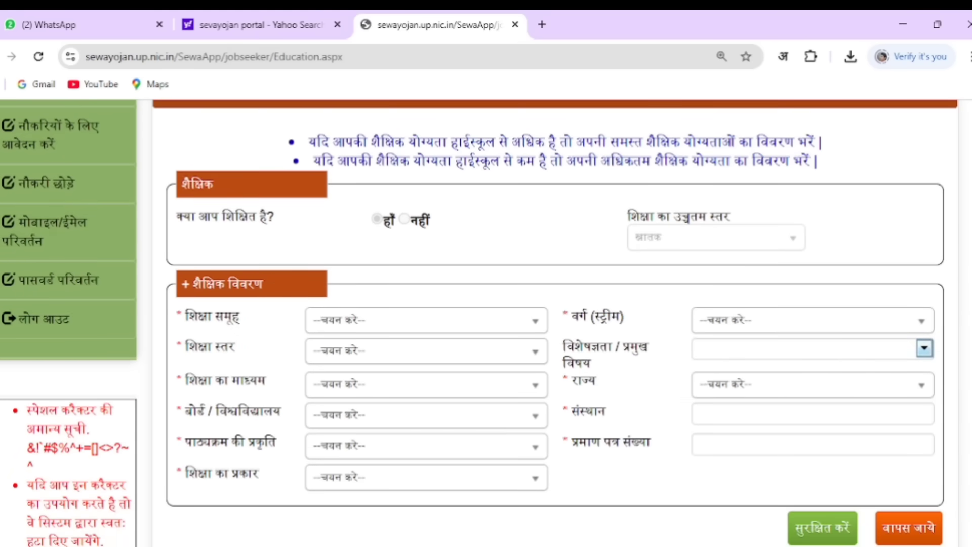
{"action": "left_click", "coordinate": [386, 329]}
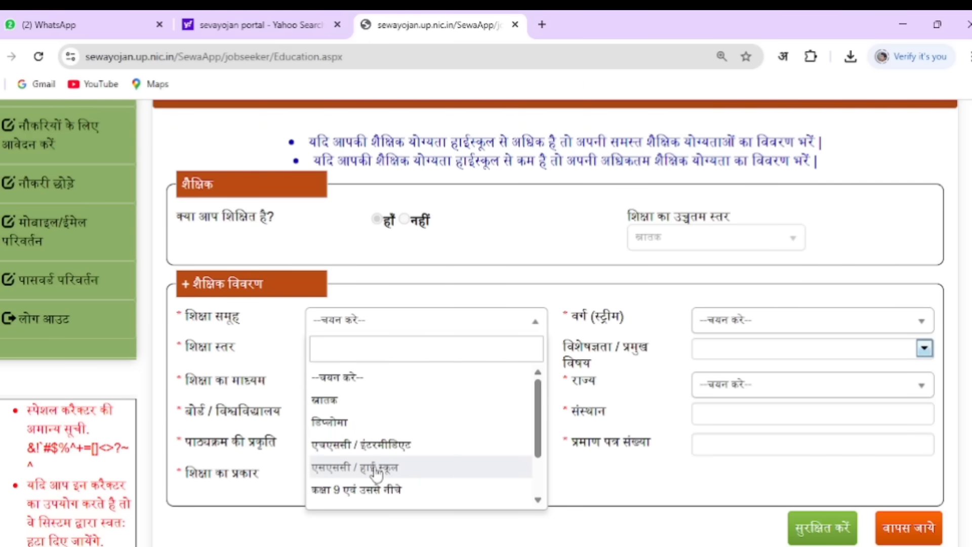
{"action": "left_click", "coordinate": [376, 470]}
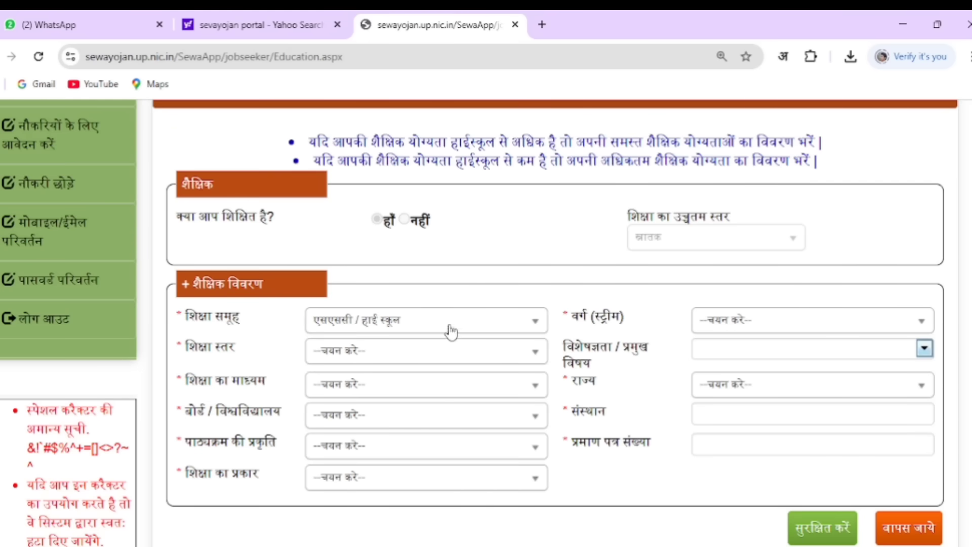
{"action": "left_click", "coordinate": [743, 322]}
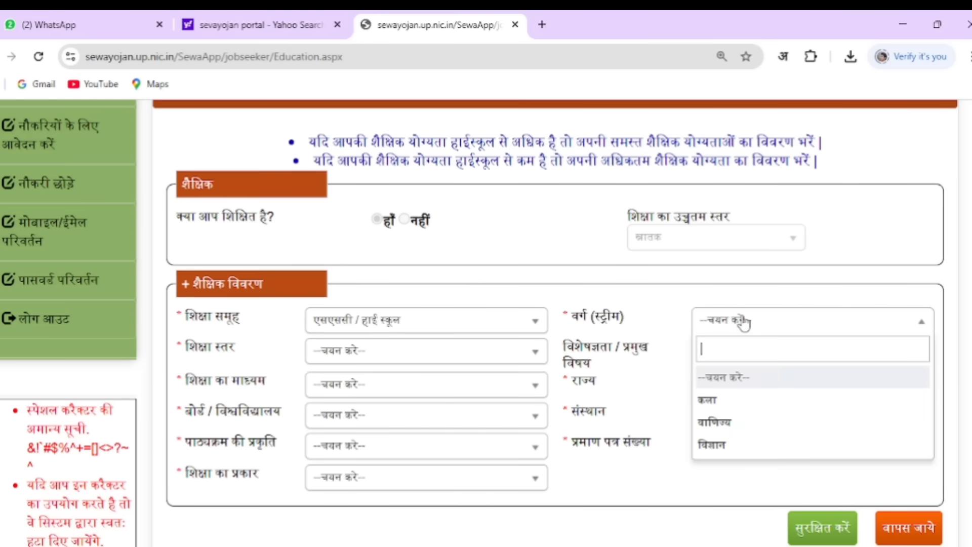
{"action": "left_click", "coordinate": [726, 407]}
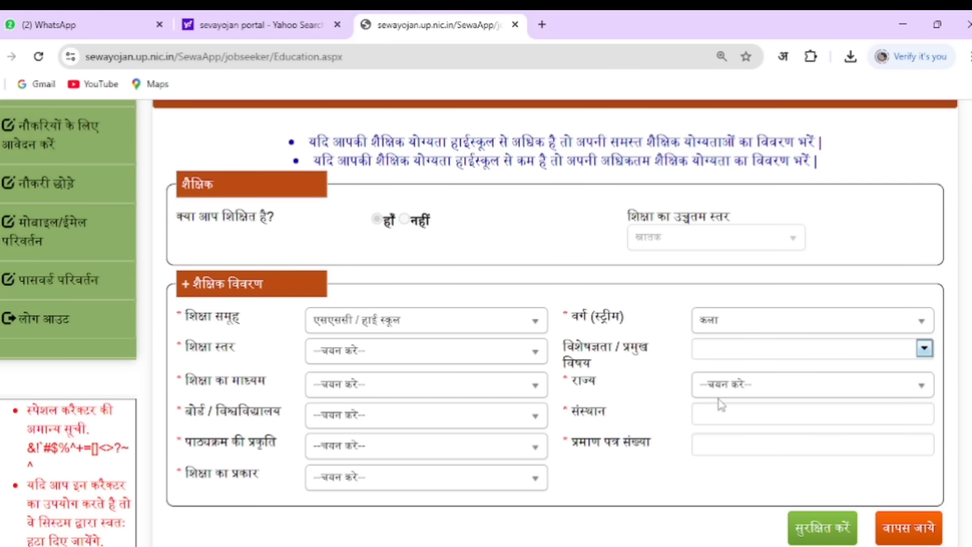
{"action": "left_click", "coordinate": [398, 354]}
{"action": "left_click", "coordinate": [353, 431]}
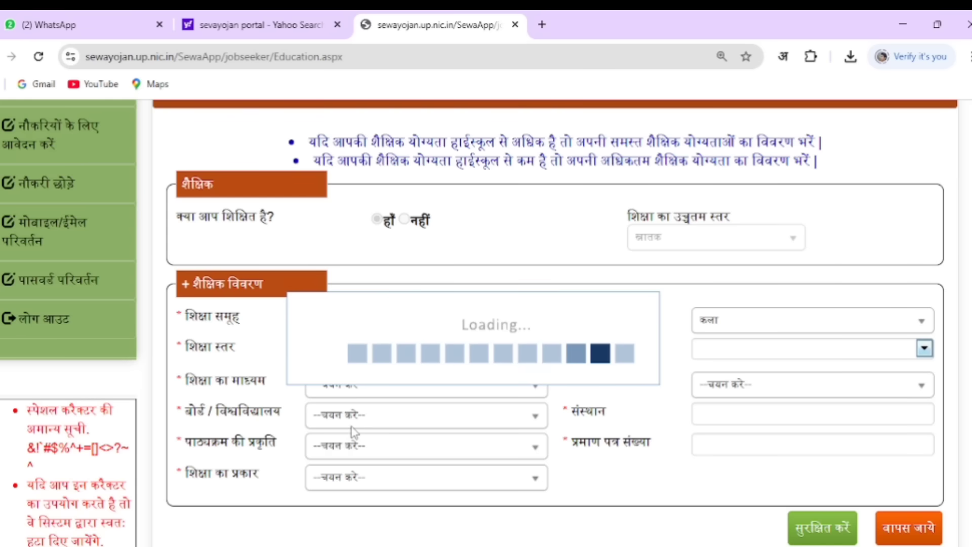
Tick हिन्दी, अंग्रेजी and विज्ञान as the main subjects
{"action": "left_click", "coordinate": [754, 357]}
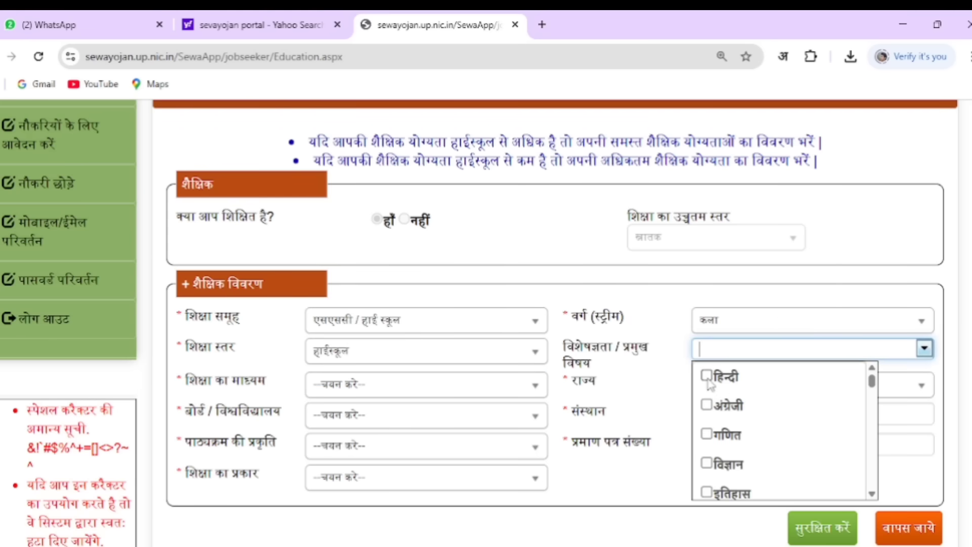
{"action": "left_click", "coordinate": [708, 380]}
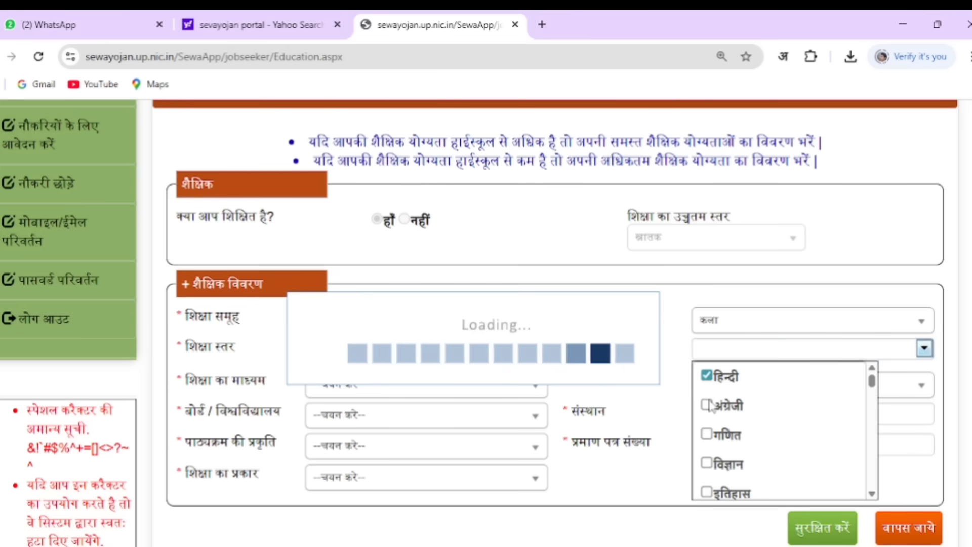
{"action": "left_click", "coordinate": [709, 406]}
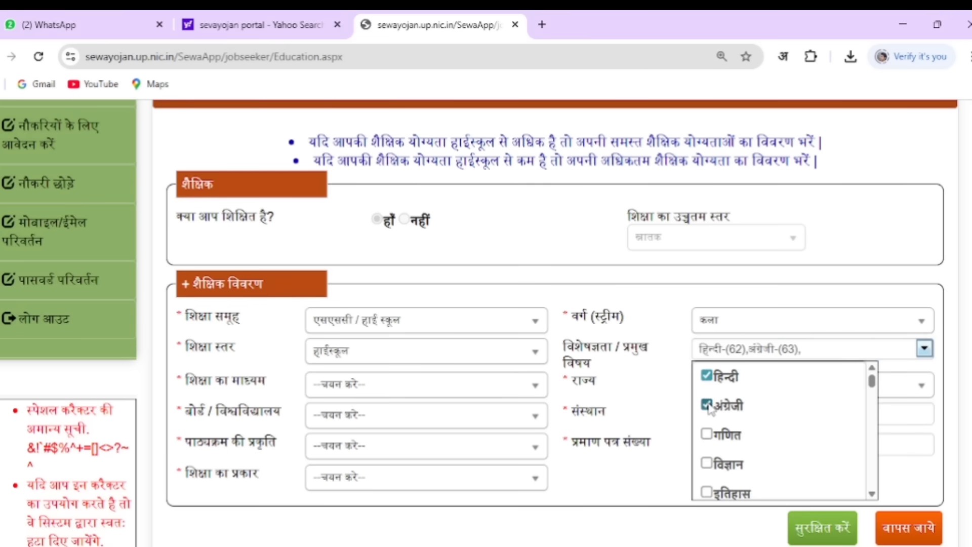
{"action": "left_click", "coordinate": [706, 463]}
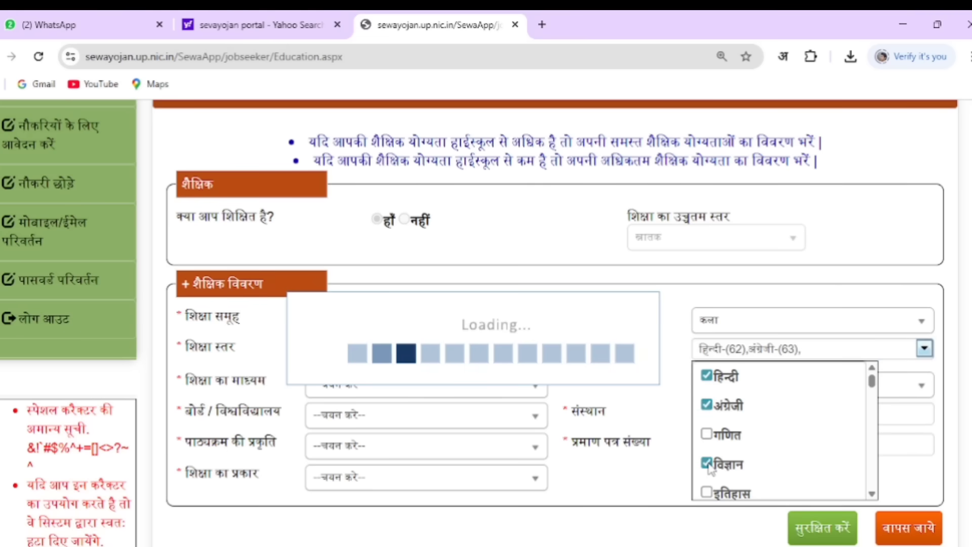
Set medium हिन्दी, state उत्तर प्रदेश and board उत्तर प्रदेश बोर्ड इलाहाबाद
{"action": "left_click", "coordinate": [356, 356]}
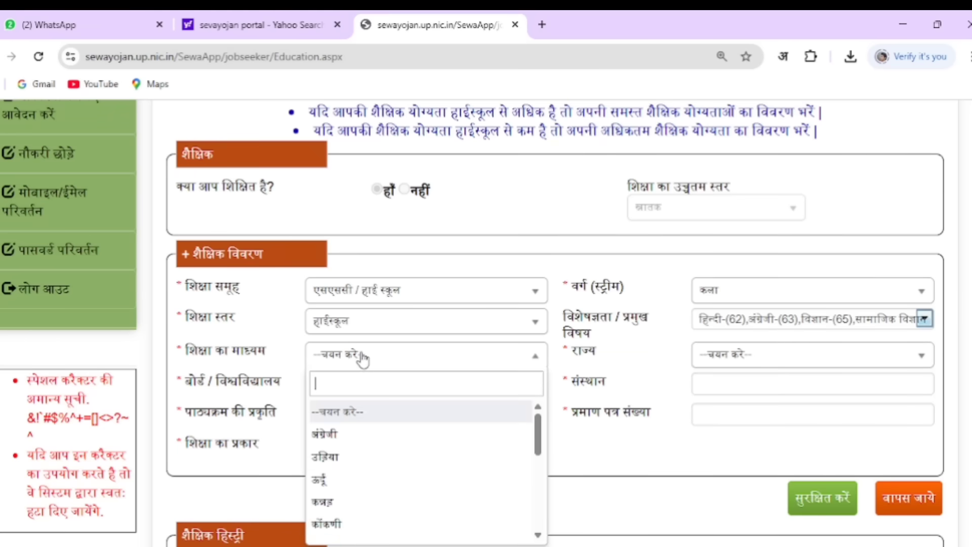
{"action": "scroll", "coordinate": [334, 508], "scroll_direction": "down", "scroll_amount": 6}
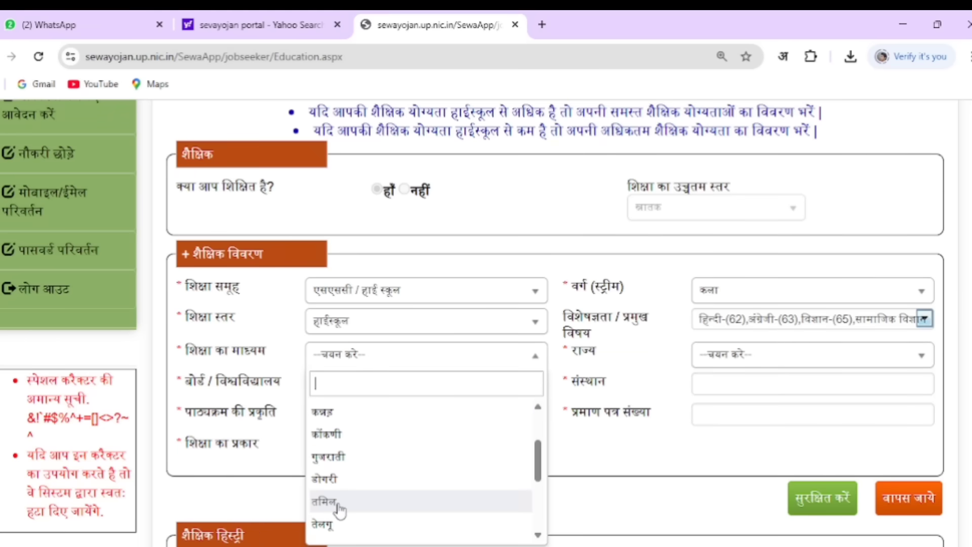
{"action": "left_click", "coordinate": [340, 529]}
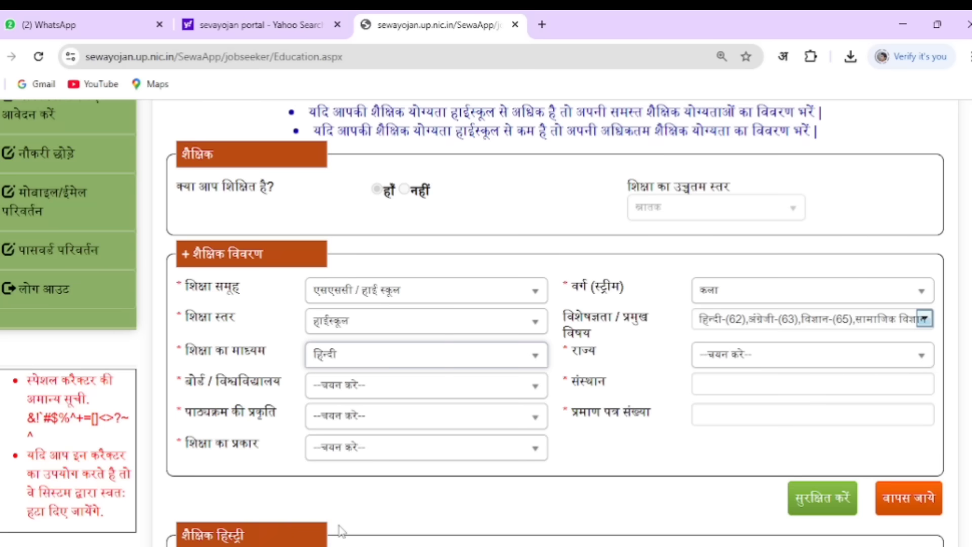
{"action": "left_click", "coordinate": [741, 359]}
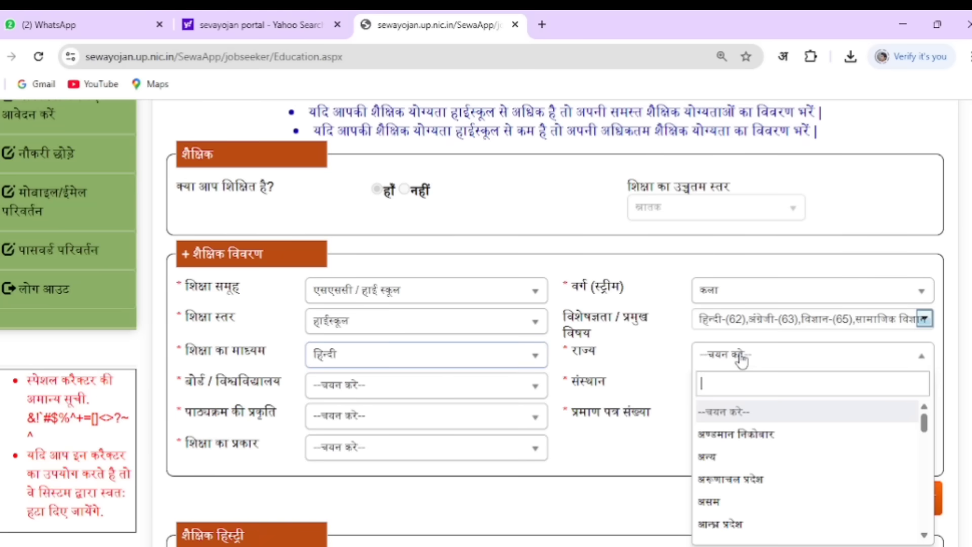
{"action": "scroll", "coordinate": [751, 501], "scroll_direction": "down", "scroll_amount": 5}
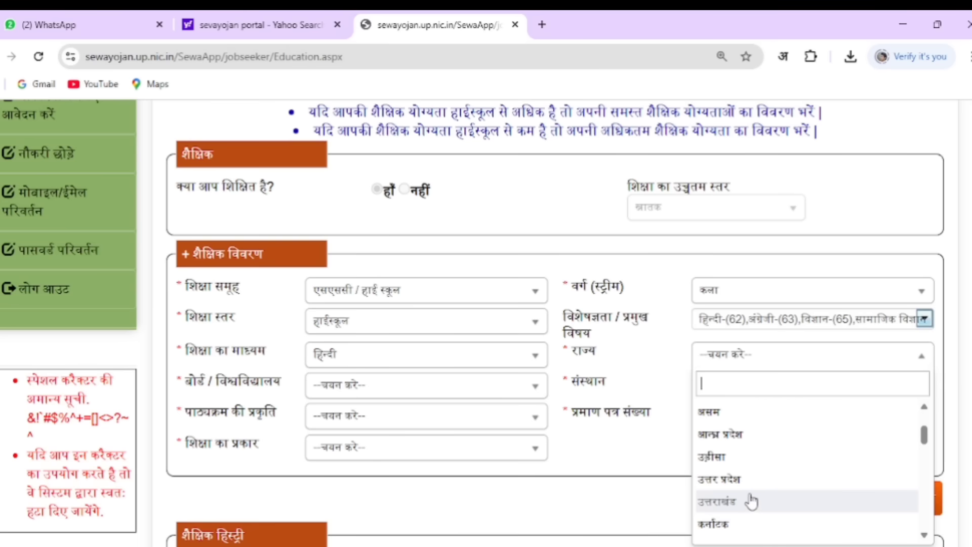
{"action": "left_click", "coordinate": [744, 485]}
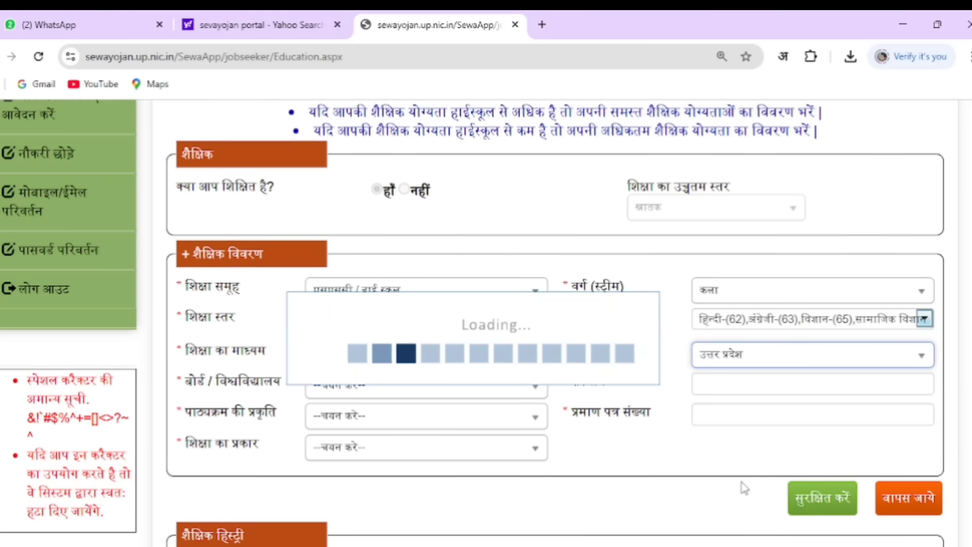
{"action": "left_click", "coordinate": [432, 385]}
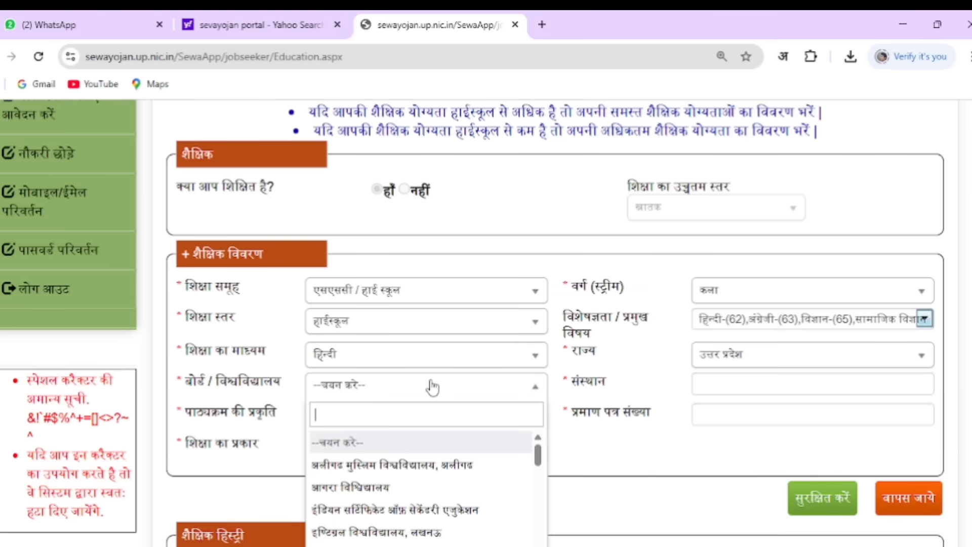
{"action": "scroll", "coordinate": [386, 486], "scroll_direction": "down", "scroll_amount": 2}
{"action": "scroll", "coordinate": [386, 486], "scroll_direction": "up", "scroll_amount": 2}
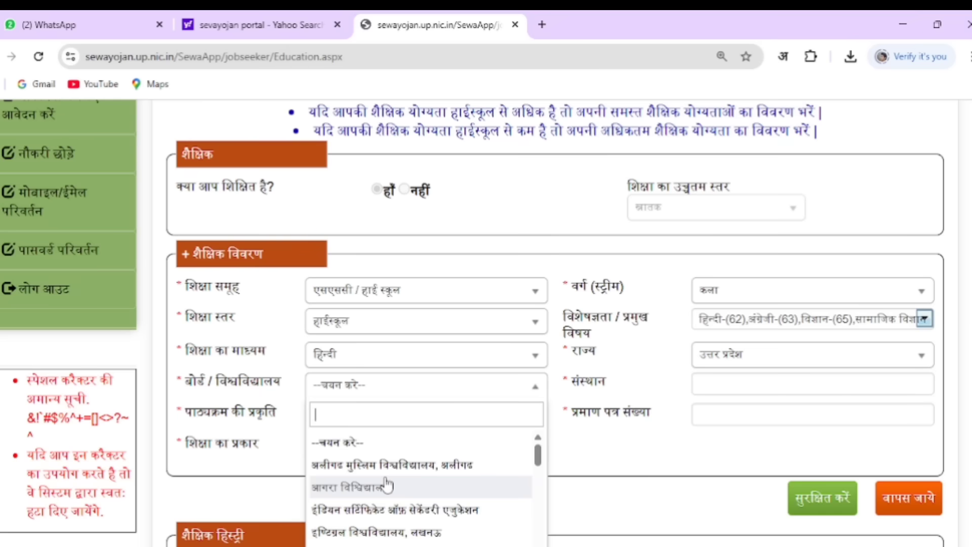
{"action": "scroll", "coordinate": [386, 487], "scroll_direction": "down", "scroll_amount": 2}
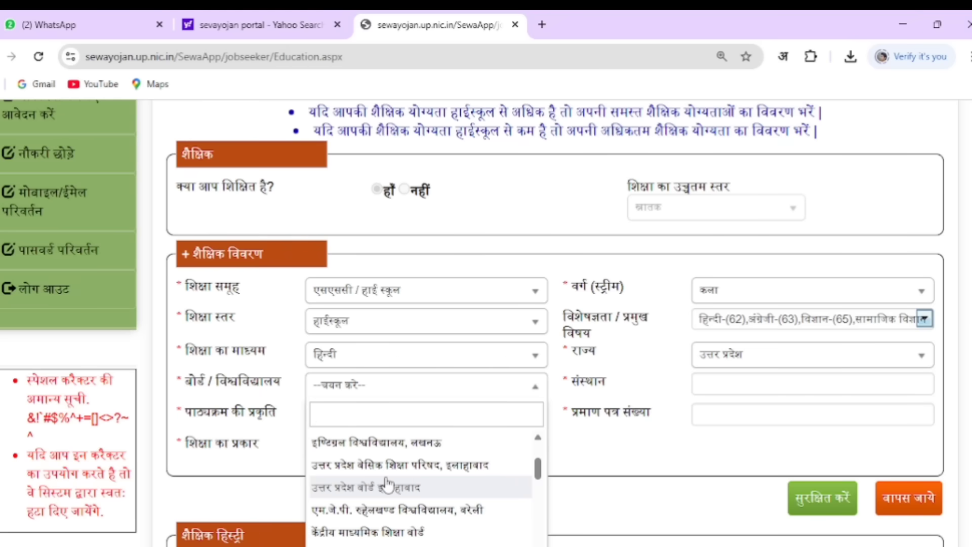
{"action": "scroll", "coordinate": [387, 485], "scroll_direction": "down", "scroll_amount": 5}
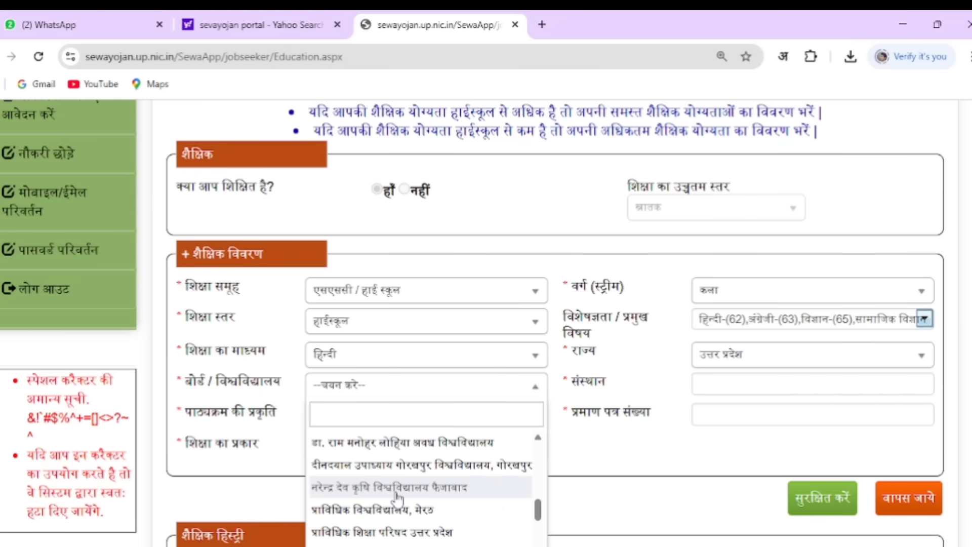
{"action": "scroll", "coordinate": [397, 498], "scroll_direction": "up", "scroll_amount": 10}
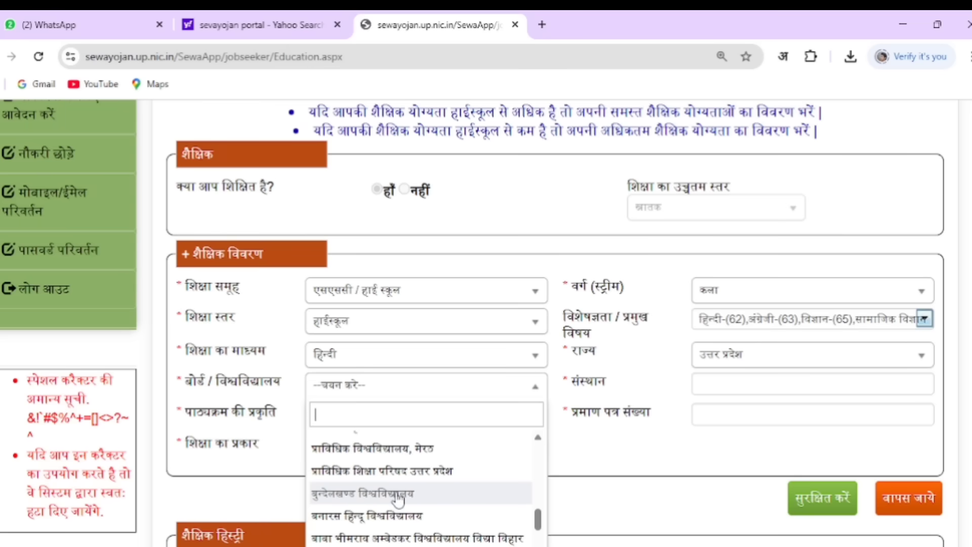
{"action": "scroll", "coordinate": [399, 494], "scroll_direction": "down", "scroll_amount": 2}
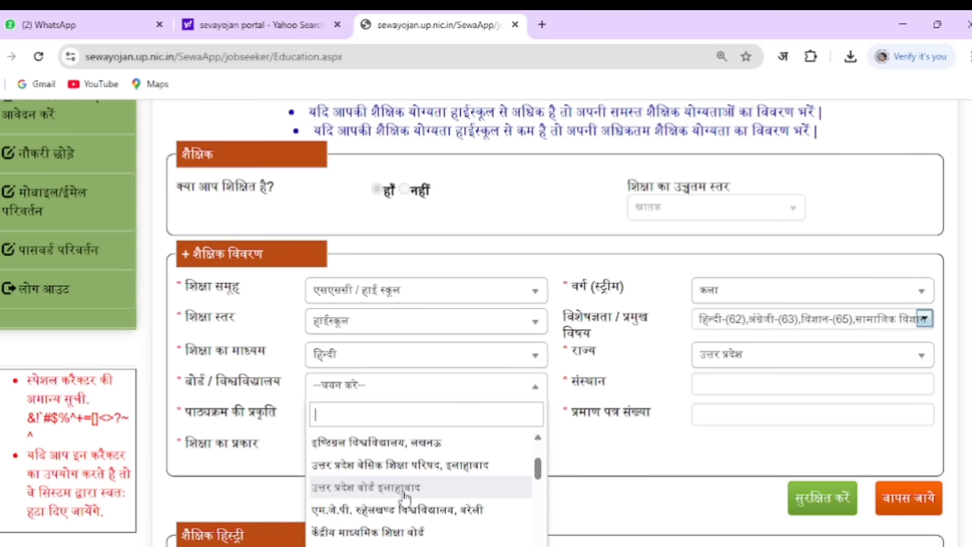
{"action": "left_click", "coordinate": [399, 489]}
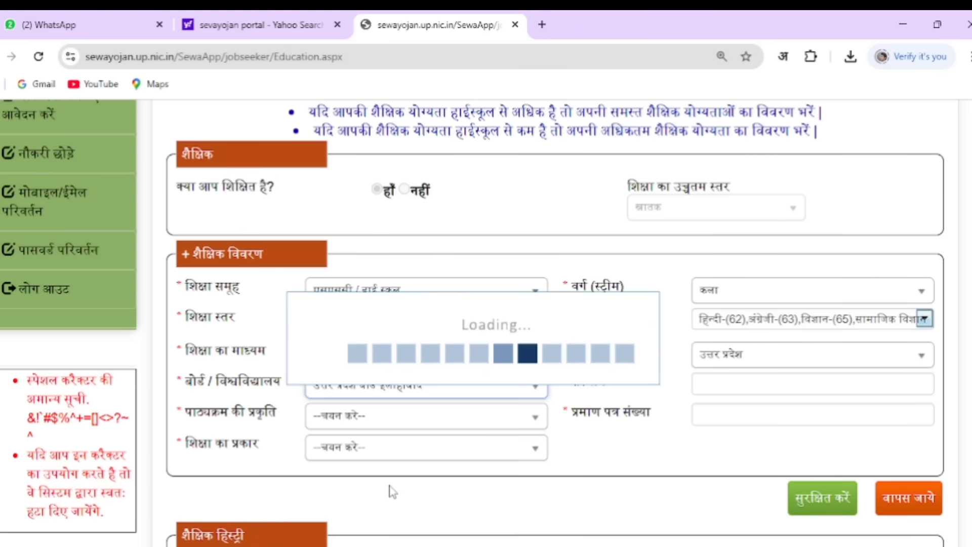
Set the course nature to फुल टाइम, enter the certificate number, and choose education type पूर्ण
{"action": "left_click", "coordinate": [740, 383]}
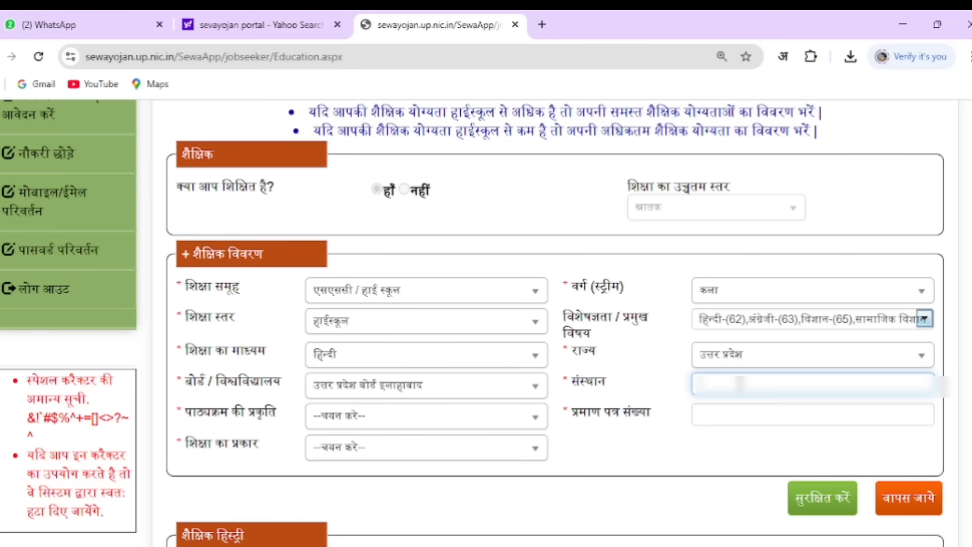
{"action": "left_click", "coordinate": [383, 416]}
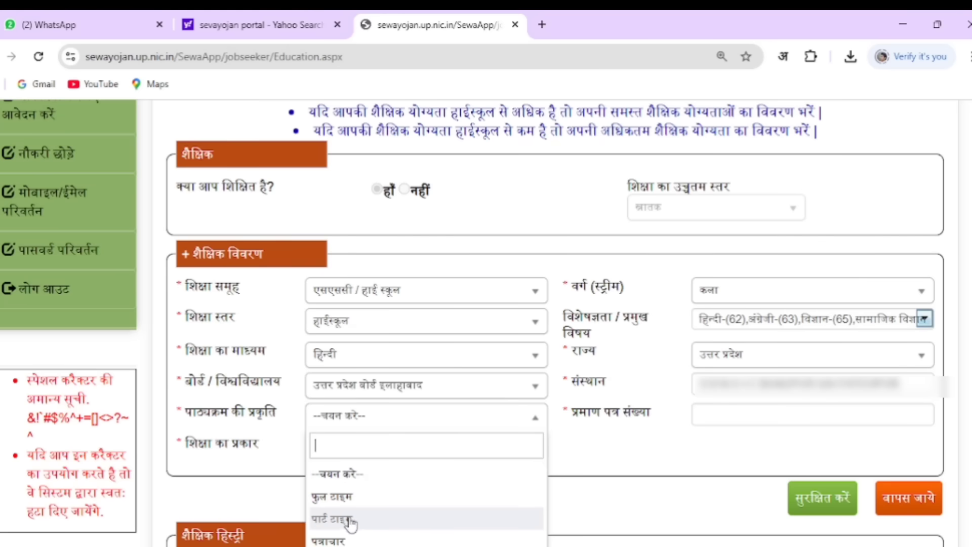
{"action": "left_click", "coordinate": [334, 497]}
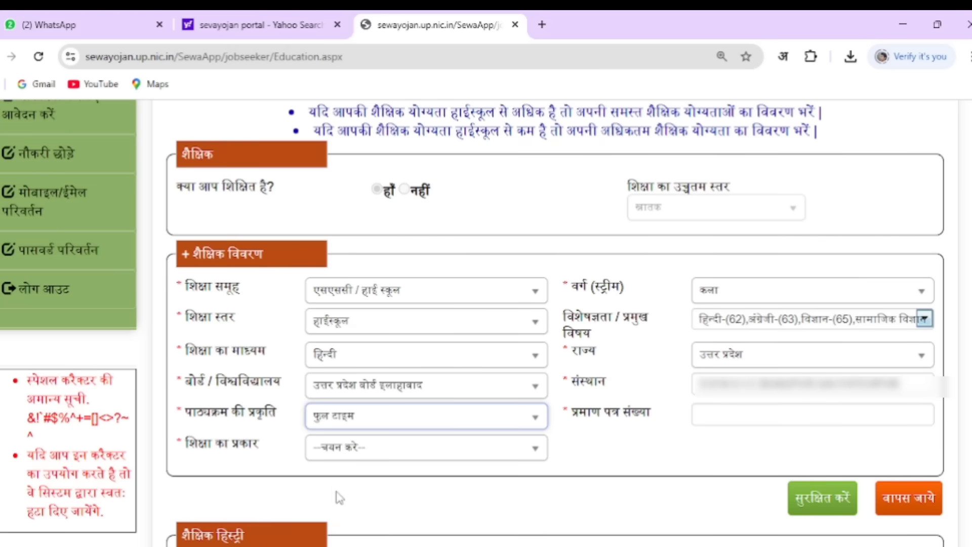
{"action": "left_click", "coordinate": [724, 416]}
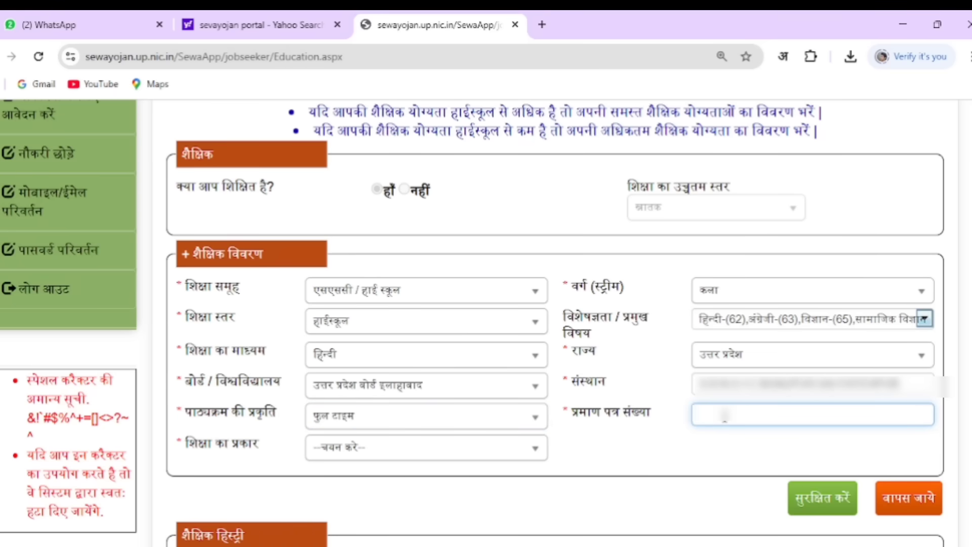
{"action": "type", "text": "00000"}
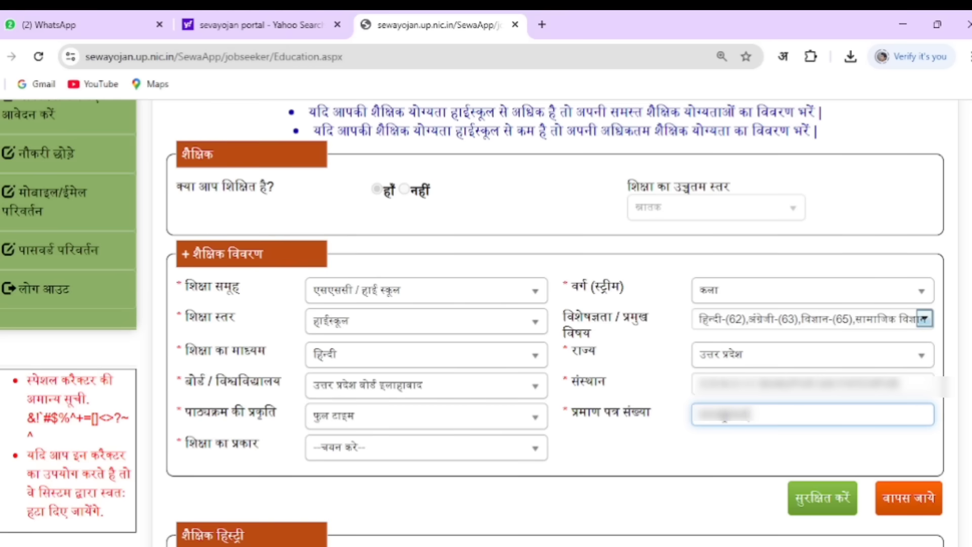
{"action": "left_click", "coordinate": [335, 446]}
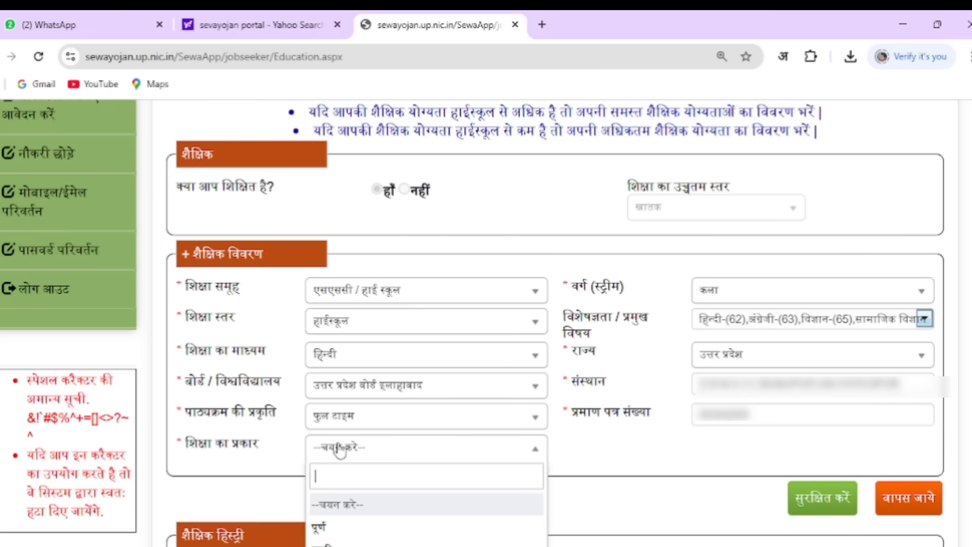
{"action": "left_click", "coordinate": [323, 526]}
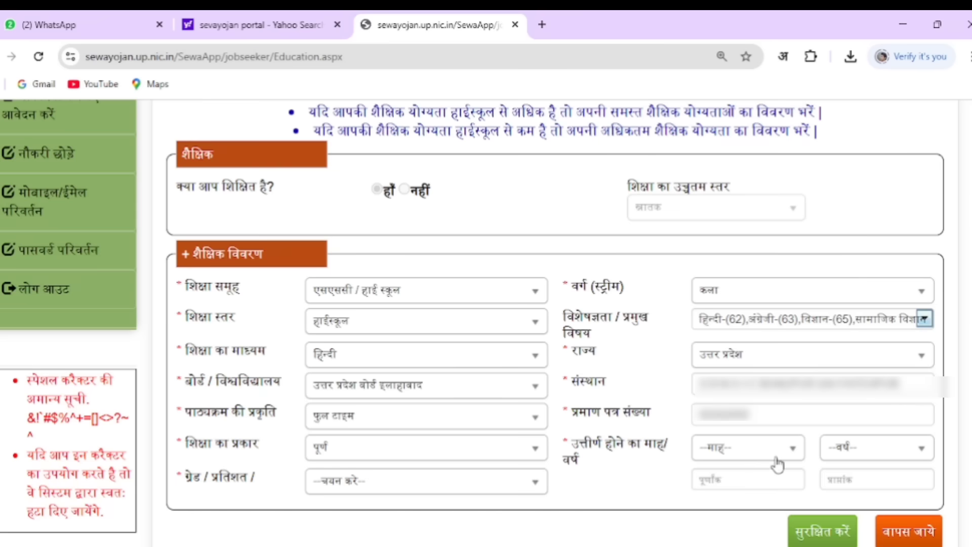
Set the passing date to May 2015 and record the result as a percentage
{"action": "left_click", "coordinate": [740, 453]}
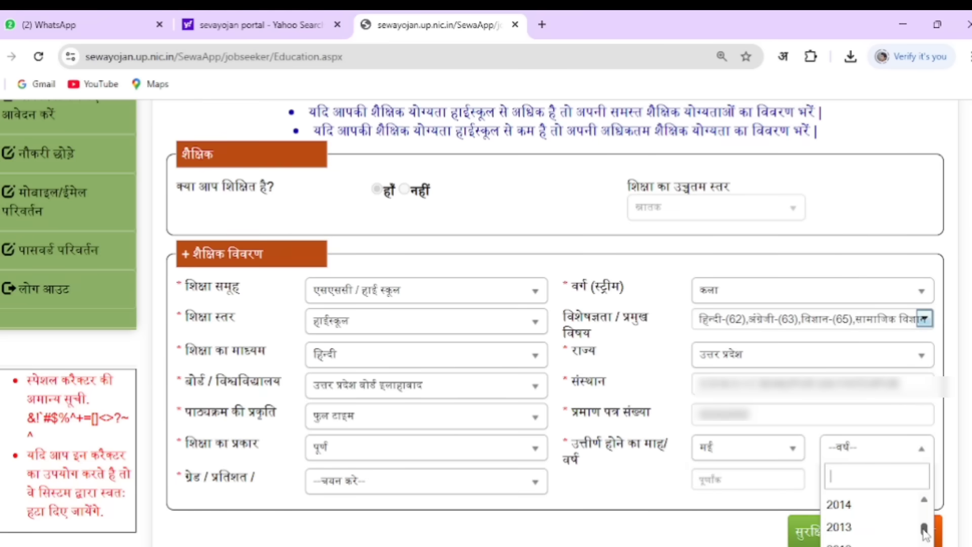
{"action": "left_click_drag", "start_coordinate": [924, 532], "coordinate": [924, 528]}
{"action": "left_click", "coordinate": [872, 541]}
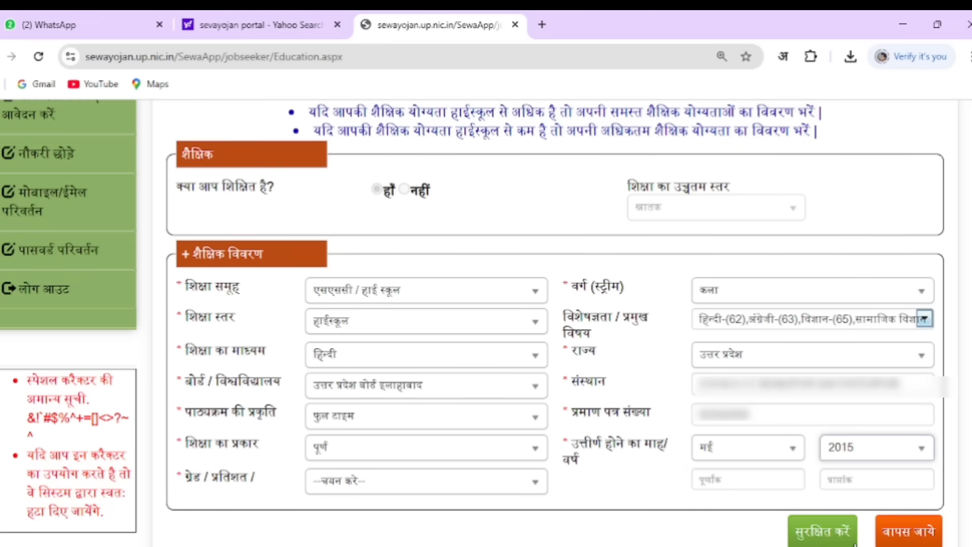
{"action": "left_click", "coordinate": [426, 481]}
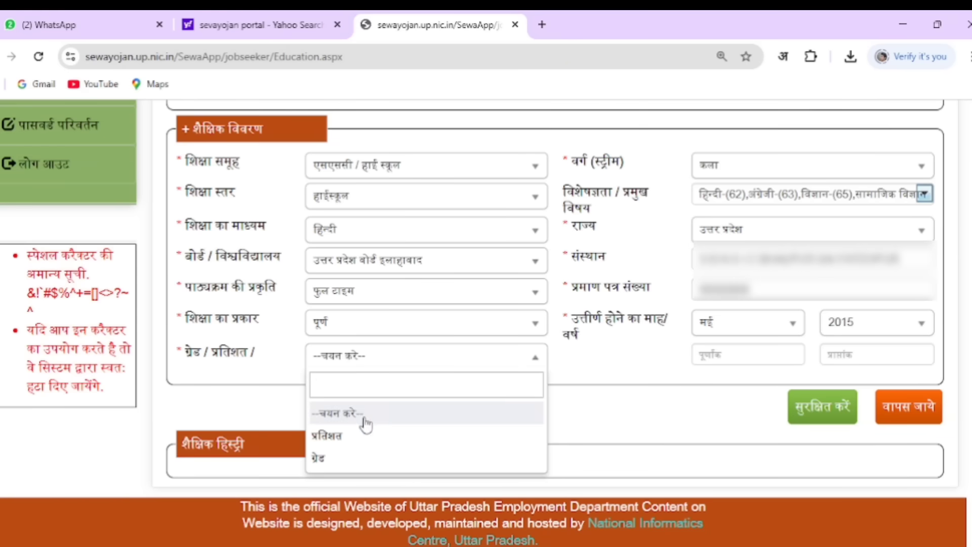
{"action": "left_click", "coordinate": [343, 439]}
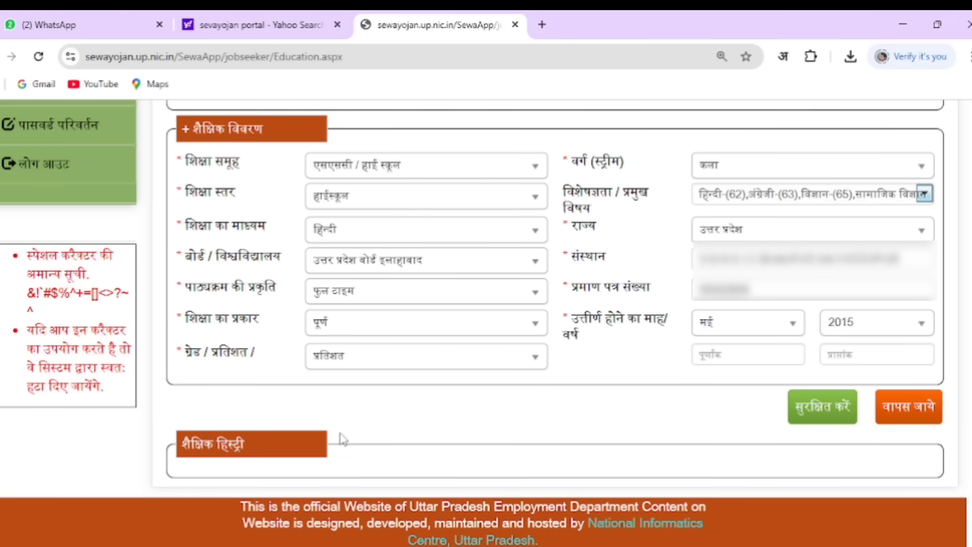
Enter total marks 600 and obtained marks 433, then save the qualification
{"action": "left_click", "coordinate": [740, 356]}
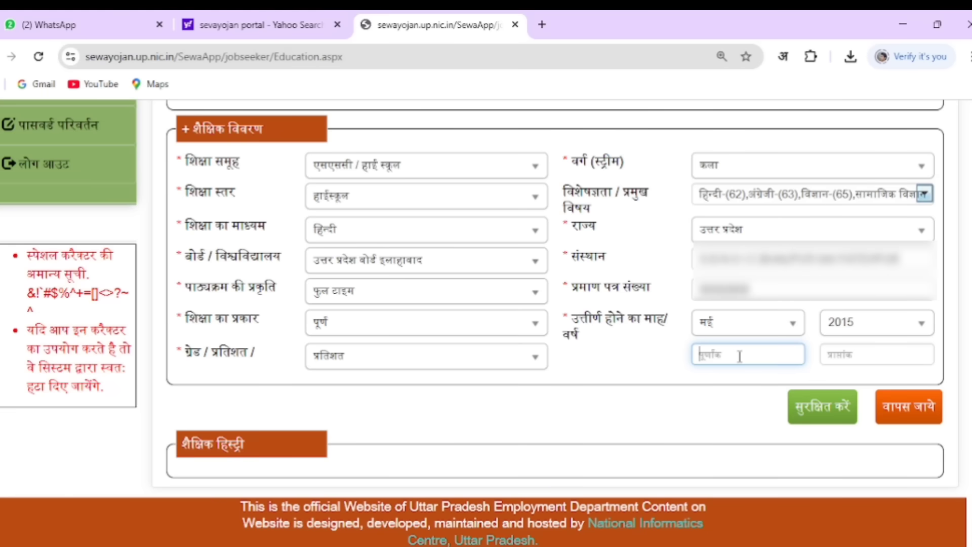
{"action": "type", "text": "600"}
{"action": "left_click", "coordinate": [832, 353]}
{"action": "type", "text": "433"}
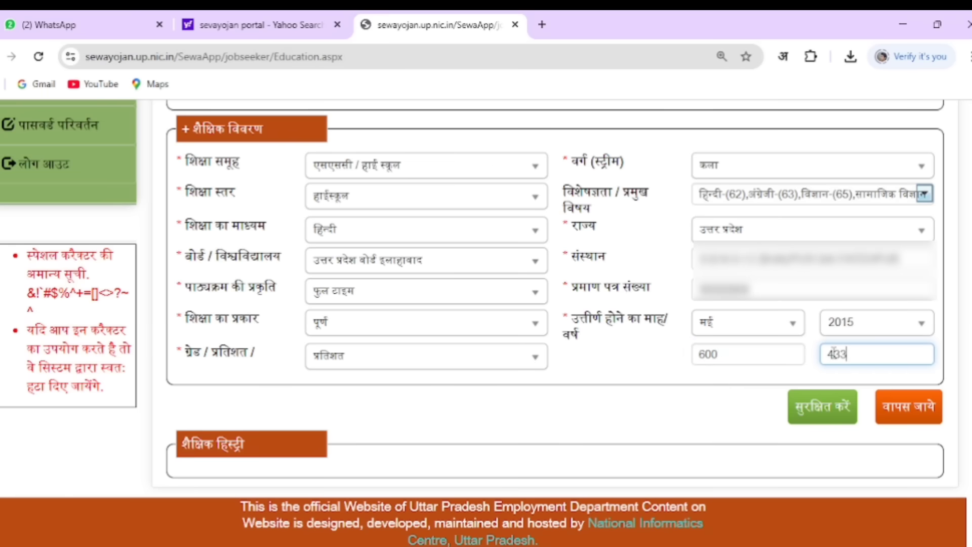
{"action": "left_click", "coordinate": [805, 414]}
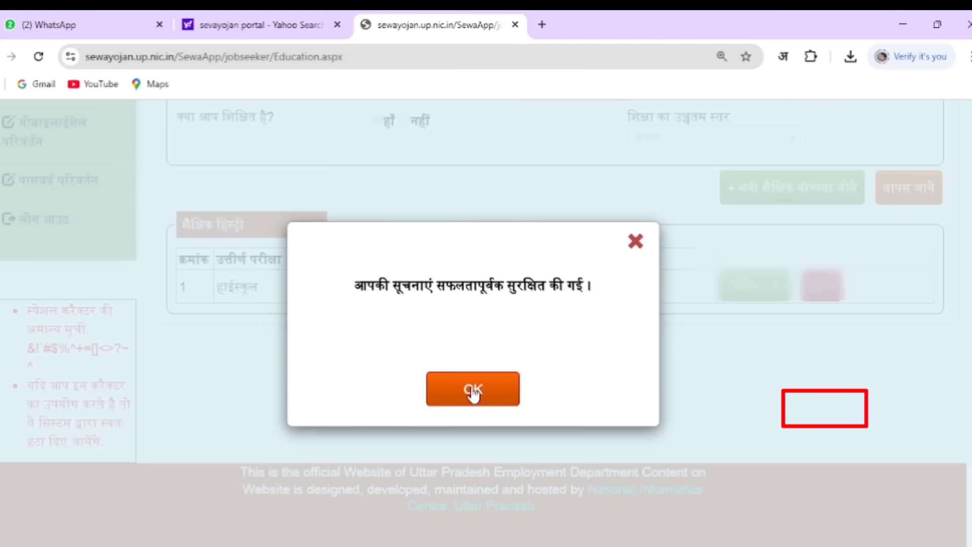
{"action": "left_click", "coordinate": [472, 390]}
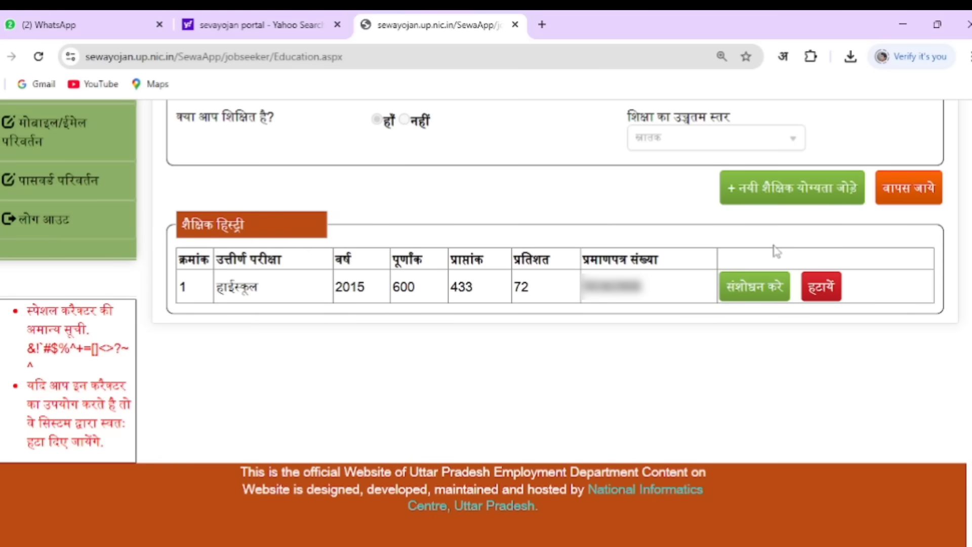
Start another qualification entry with education group एचएससी / इंटरमीडिएट
{"action": "left_click", "coordinate": [766, 199]}
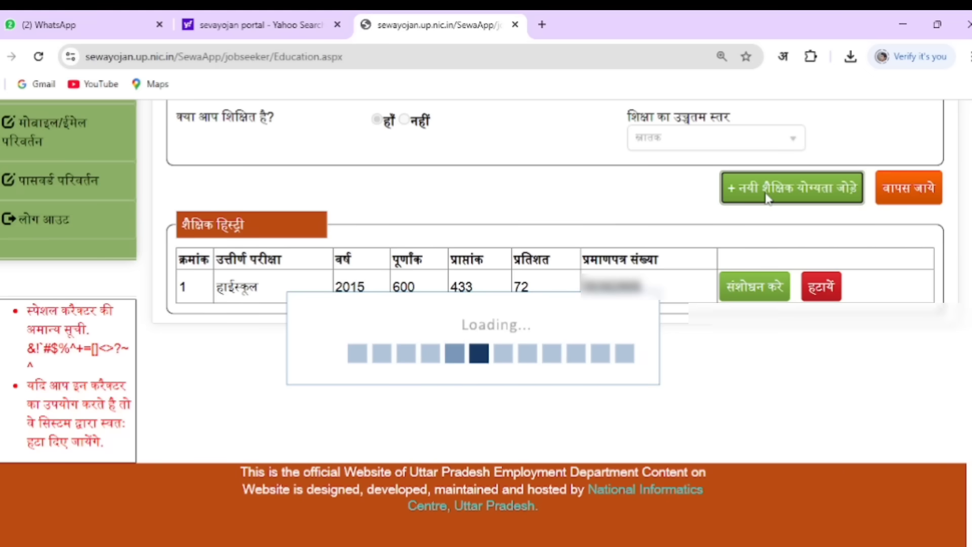
{"action": "left_click", "coordinate": [404, 228]}
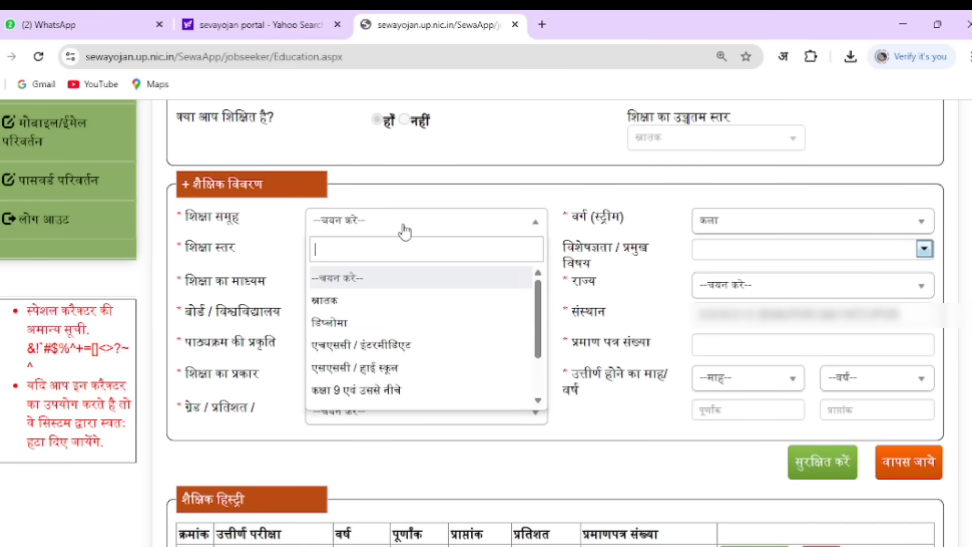
{"action": "left_click", "coordinate": [390, 349]}
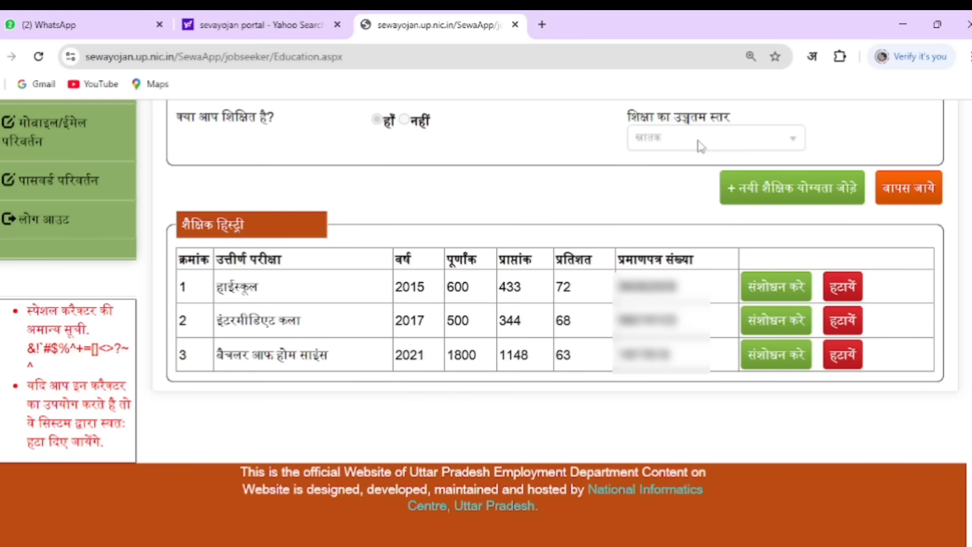
Move on to the भाषा ज्ञान language knowledge section
{"action": "left_click", "coordinate": [714, 136]}
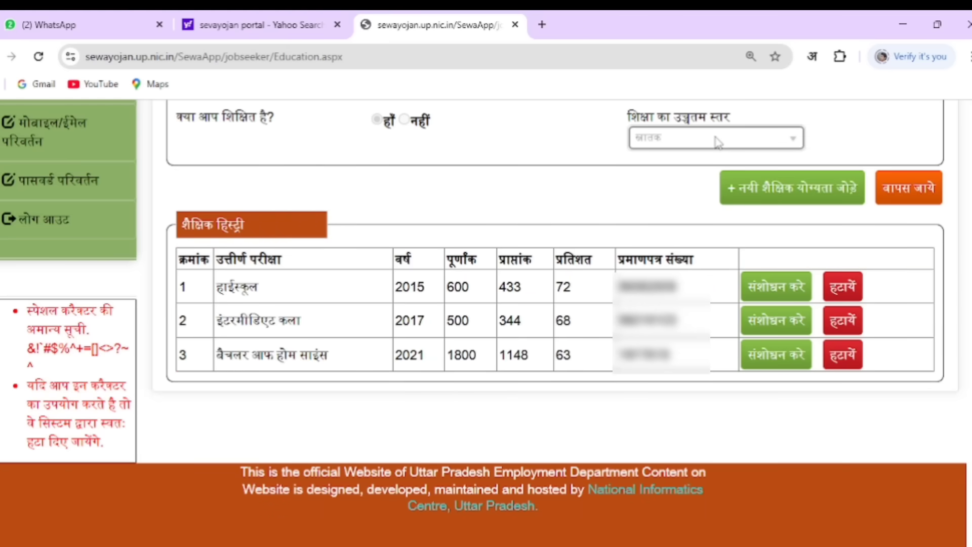
{"action": "left_click", "coordinate": [641, 195]}
{"action": "scroll", "coordinate": [641, 195], "scroll_direction": "up", "scroll_amount": 6}
{"action": "left_click", "coordinate": [491, 248]}
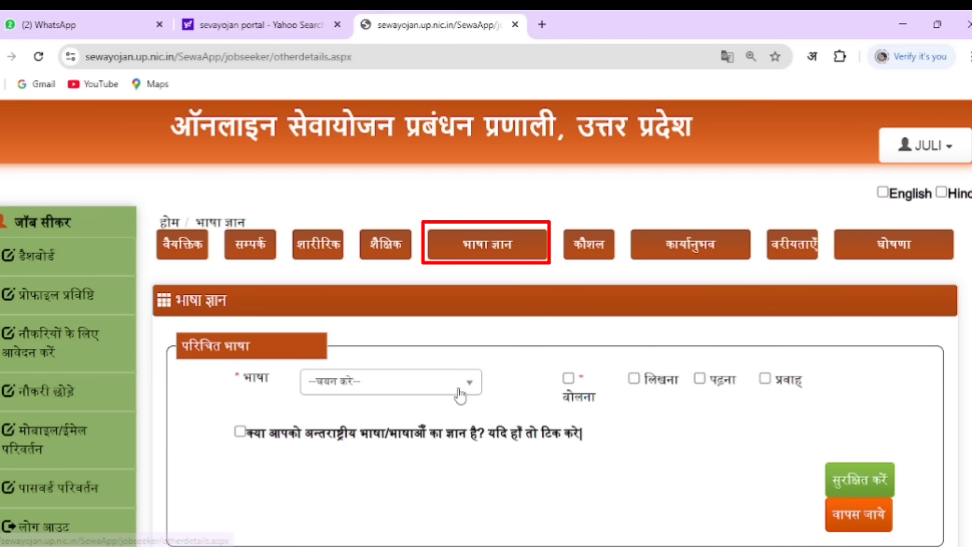
Save हिन्दी as a known language that is spoken, written, read and fluent
{"action": "left_click", "coordinate": [360, 385]}
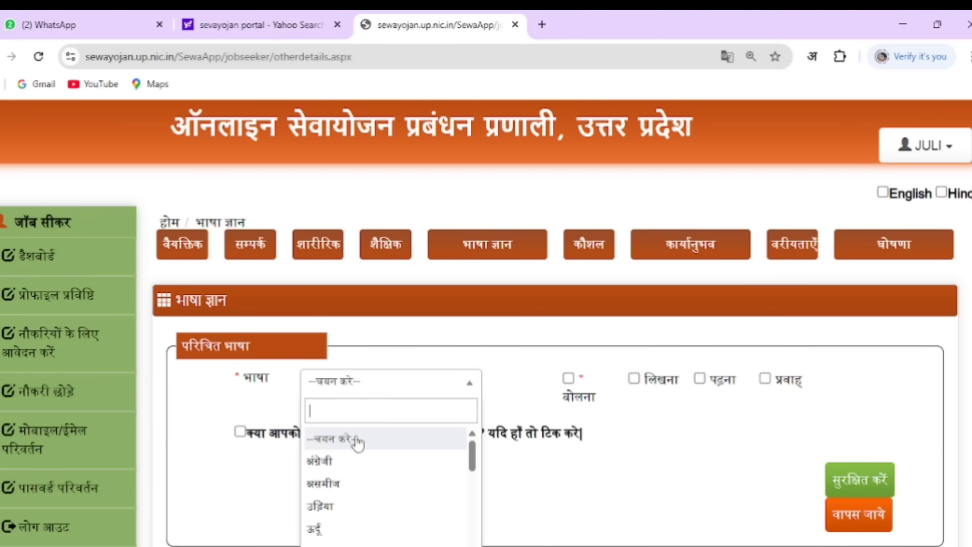
{"action": "scroll", "coordinate": [354, 440], "scroll_direction": "down", "scroll_amount": 10}
{"action": "left_click", "coordinate": [327, 510]}
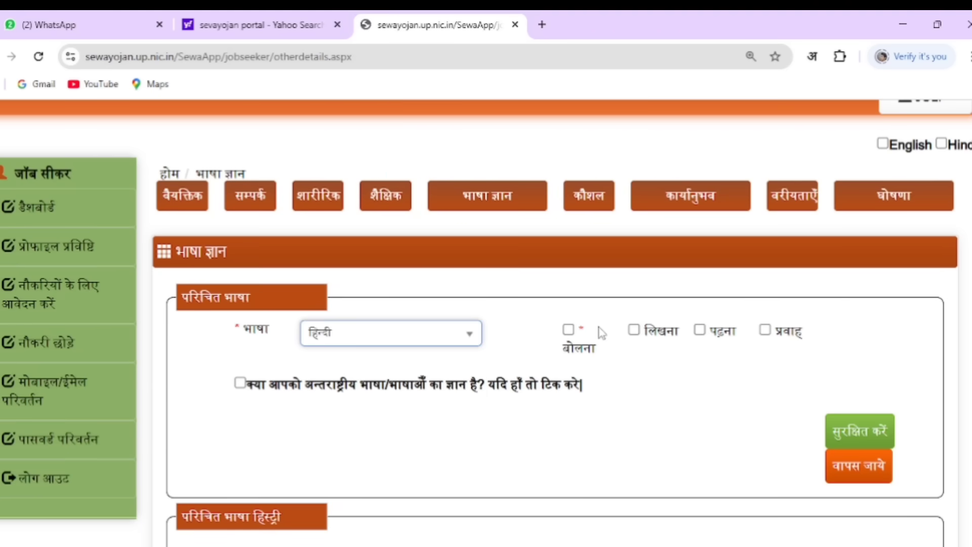
{"action": "left_click", "coordinate": [567, 330]}
{"action": "left_click", "coordinate": [656, 331]}
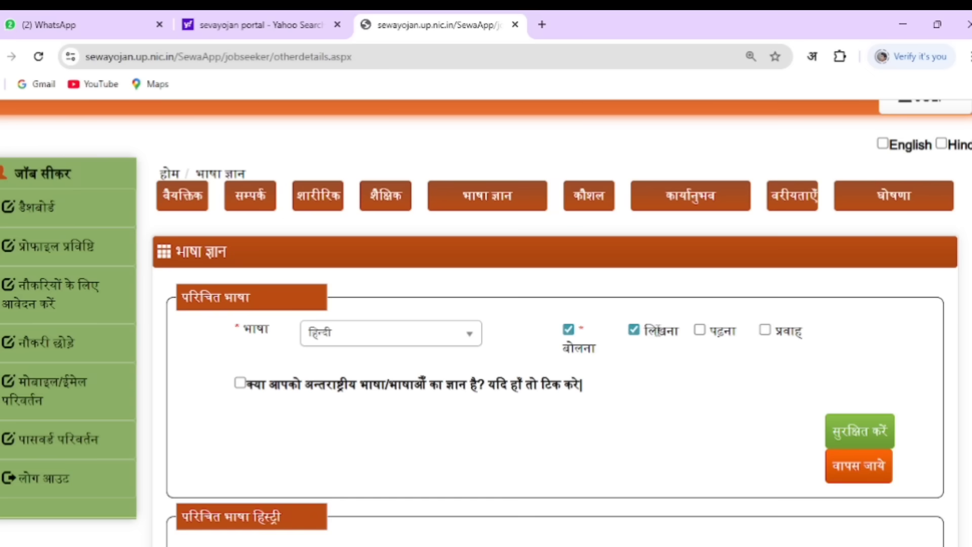
{"action": "left_click", "coordinate": [699, 330]}
{"action": "left_click", "coordinate": [765, 330]}
{"action": "left_click", "coordinate": [850, 434]}
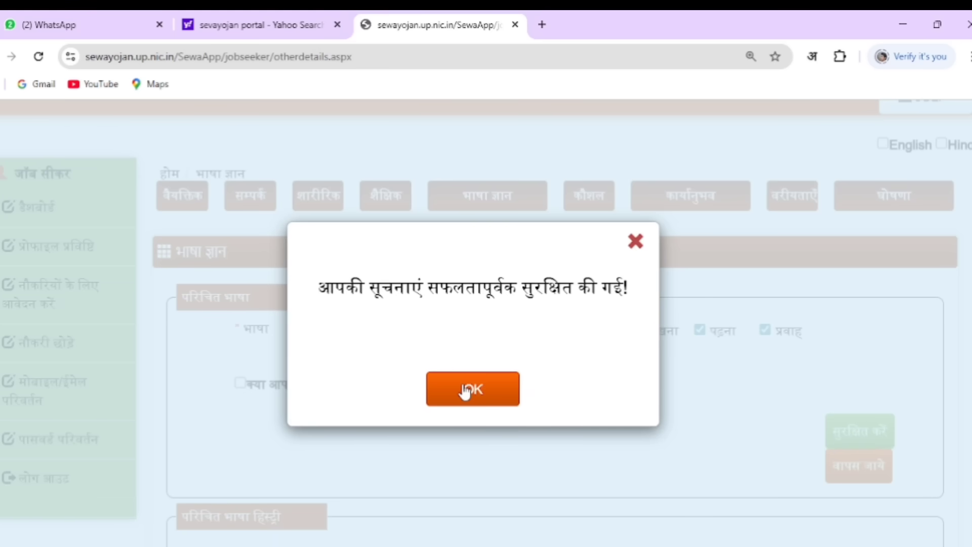
{"action": "left_click", "coordinate": [464, 389]}
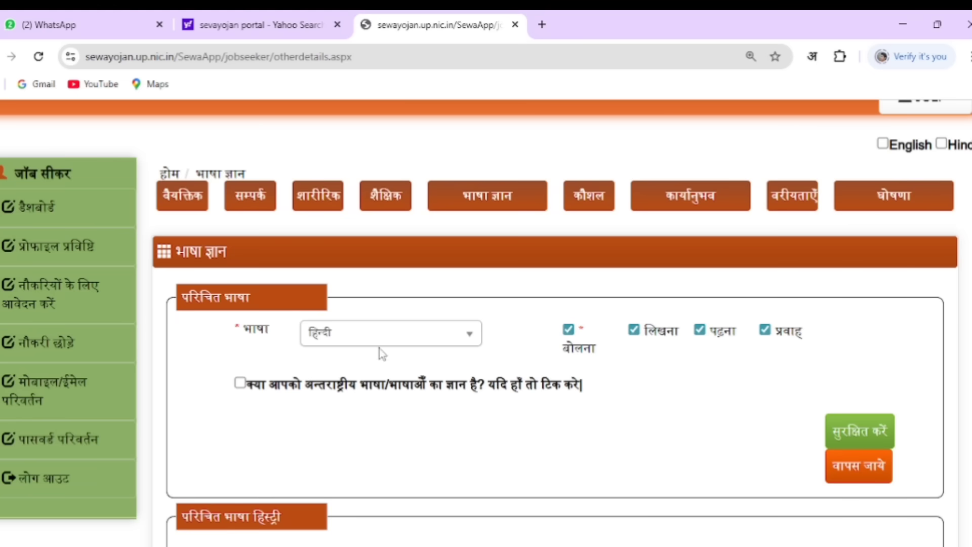
Save अंग्रेजी as a known language without the fluency mark
{"action": "left_click", "coordinate": [382, 338]}
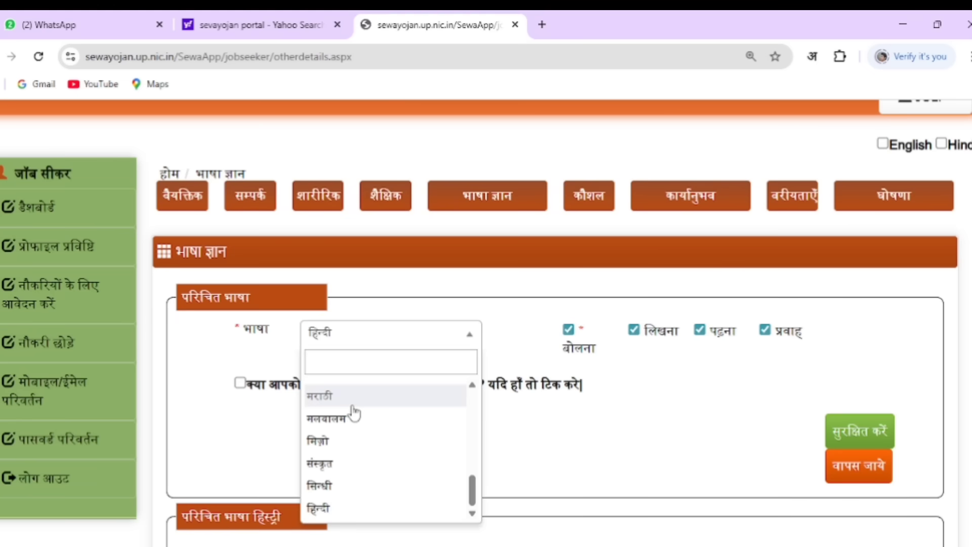
{"action": "scroll", "coordinate": [354, 413], "scroll_direction": "up", "scroll_amount": 8}
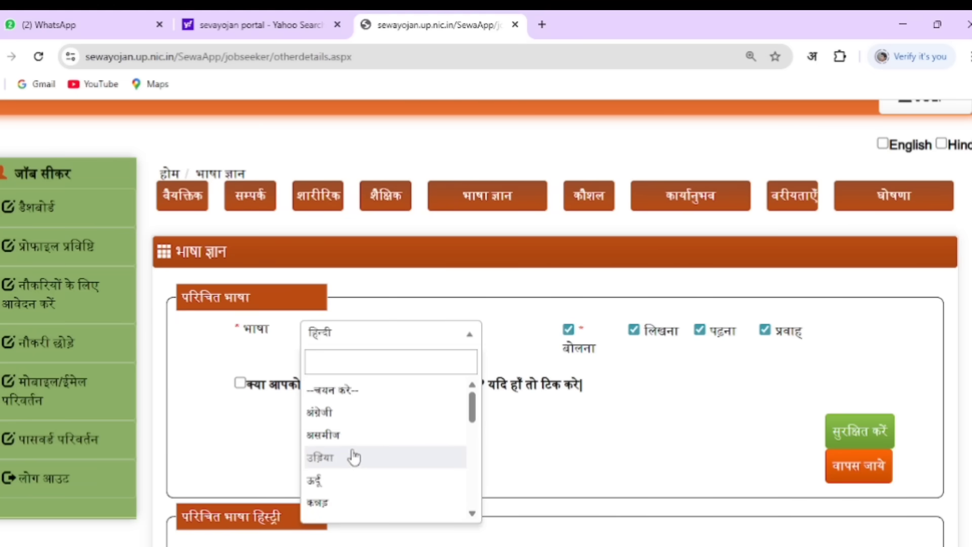
{"action": "left_click", "coordinate": [338, 412]}
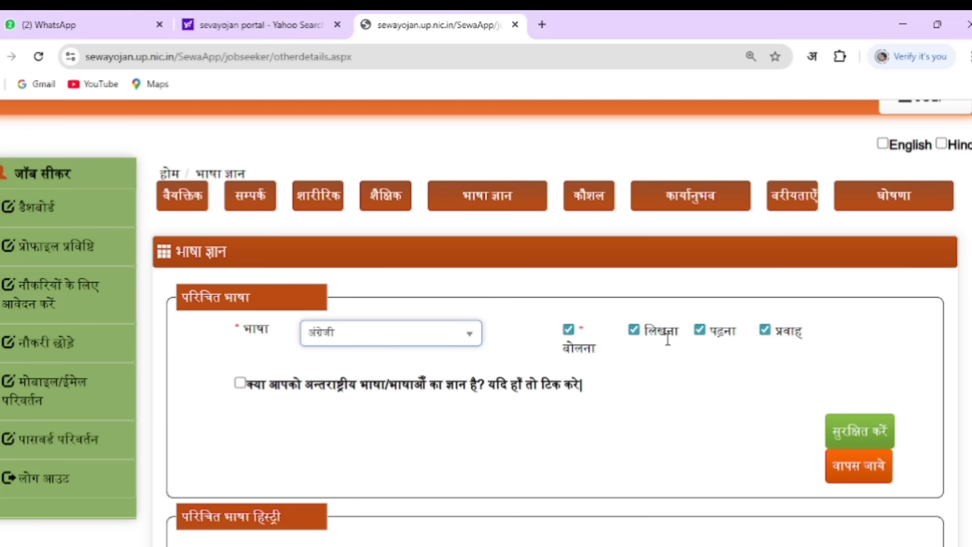
{"action": "left_click", "coordinate": [764, 331]}
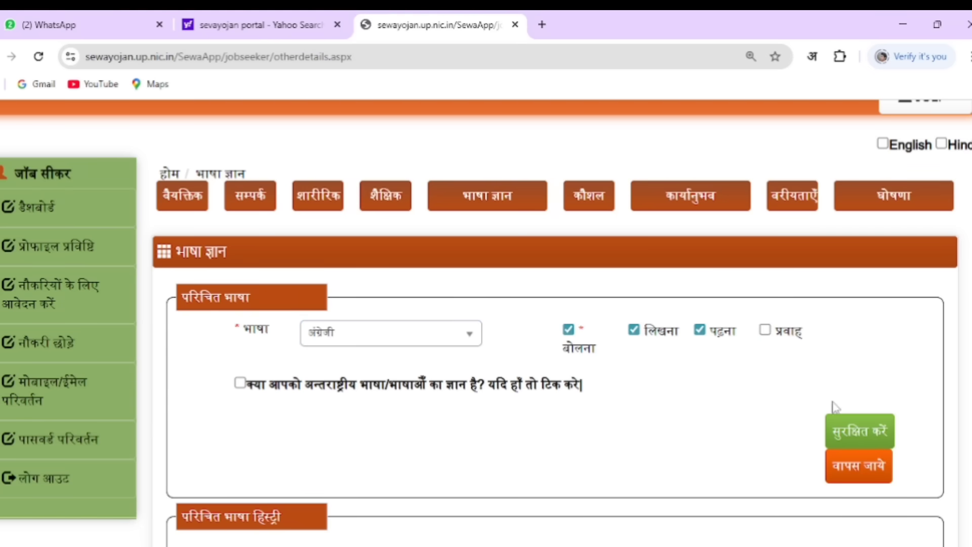
{"action": "left_click", "coordinate": [843, 427]}
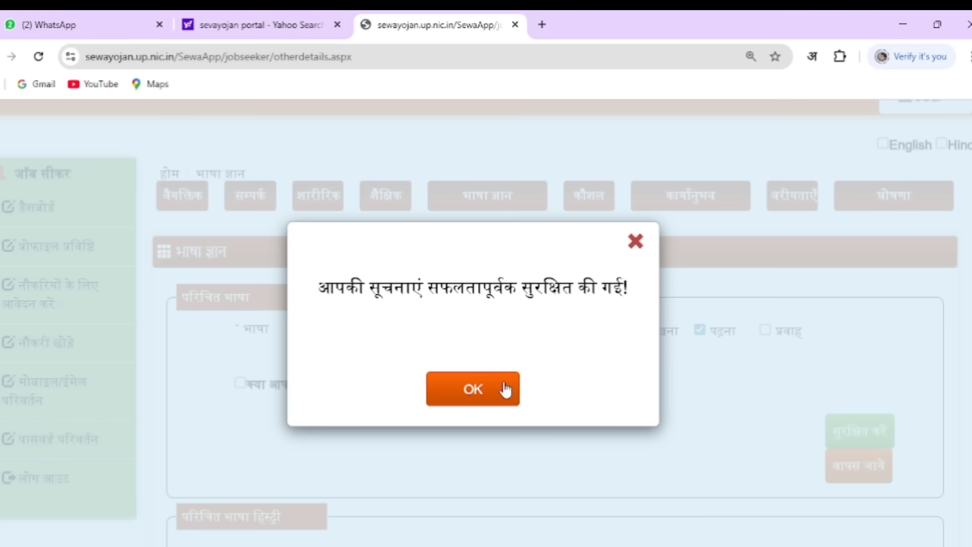
{"action": "left_click", "coordinate": [506, 388]}
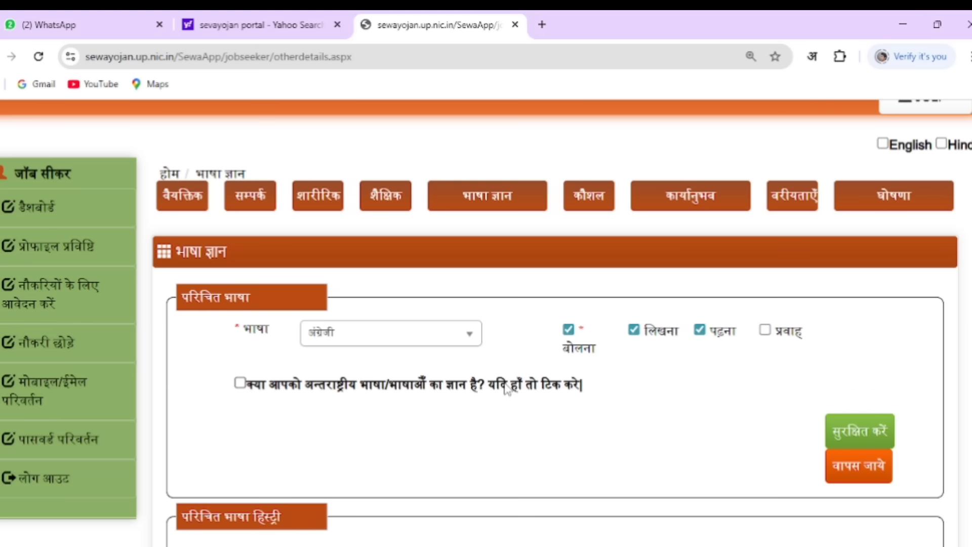
Review the language history and go to the कौशल skills section
{"action": "scroll", "coordinate": [505, 389], "scroll_direction": "down", "scroll_amount": 2}
{"action": "scroll", "coordinate": [878, 429], "scroll_direction": "down", "scroll_amount": 1}
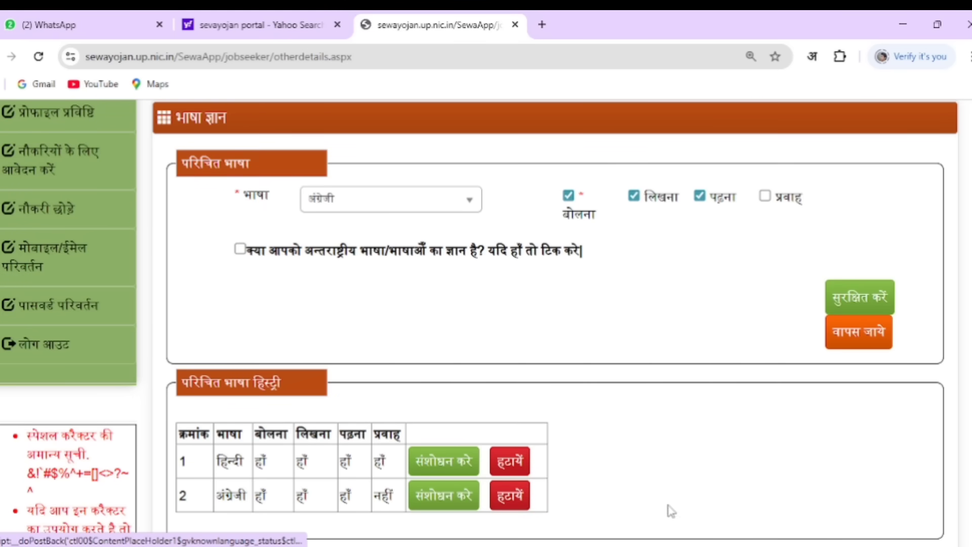
{"action": "scroll", "coordinate": [781, 472], "scroll_direction": "down", "scroll_amount": 3}
{"action": "scroll", "coordinate": [784, 474], "scroll_direction": "up", "scroll_amount": 3}
{"action": "scroll", "coordinate": [784, 475], "scroll_direction": "up", "scroll_amount": 2}
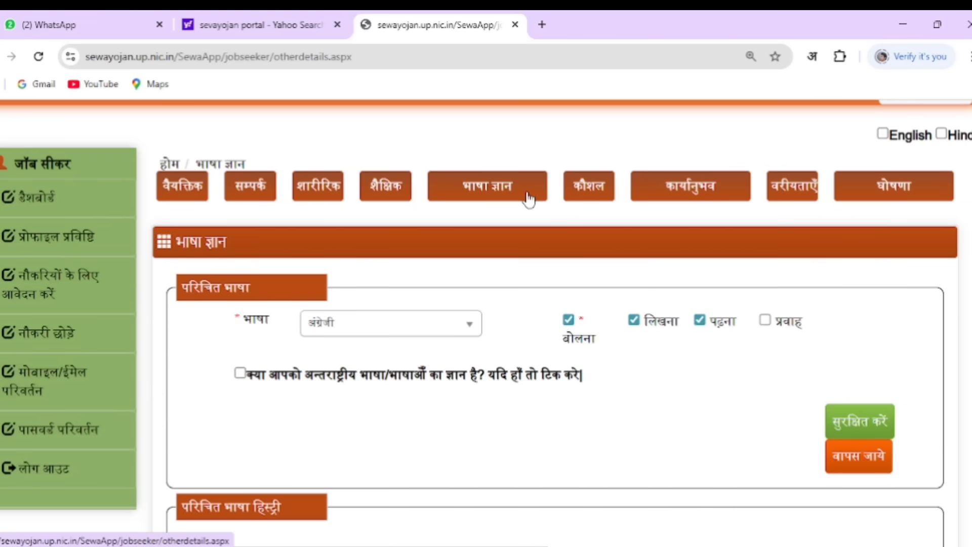
{"action": "left_click", "coordinate": [589, 194]}
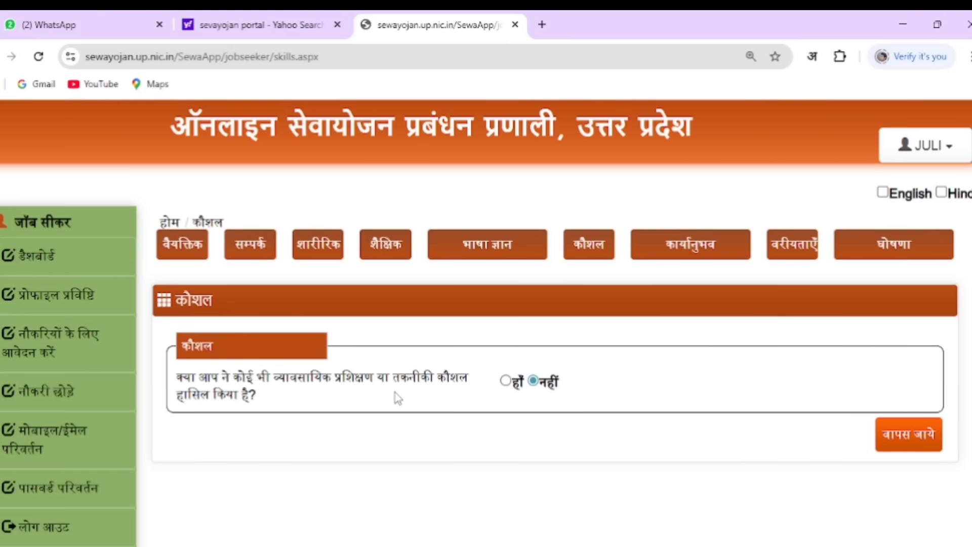
Try answering yes to vocational skills and view the skill list without choosing one
{"action": "left_click", "coordinate": [506, 381]}
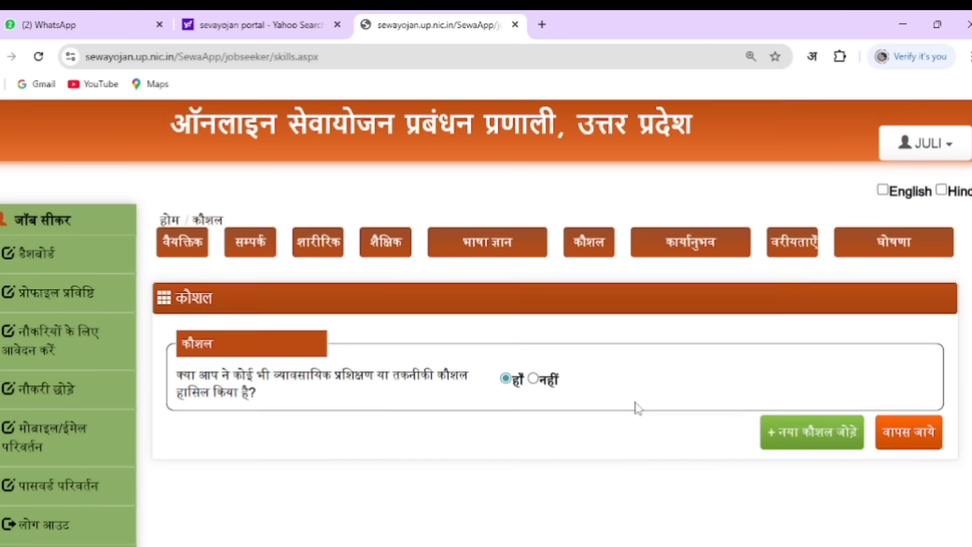
{"action": "scroll", "coordinate": [636, 405], "scroll_direction": "down", "scroll_amount": 2}
{"action": "left_click", "coordinate": [783, 324]}
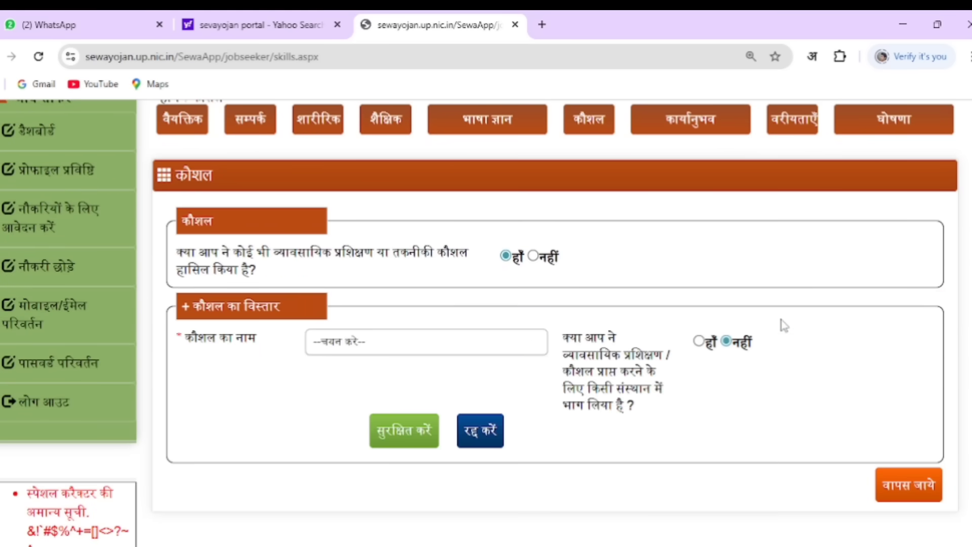
{"action": "left_click", "coordinate": [489, 345]}
{"action": "scroll", "coordinate": [443, 446], "scroll_direction": "down", "scroll_amount": 6}
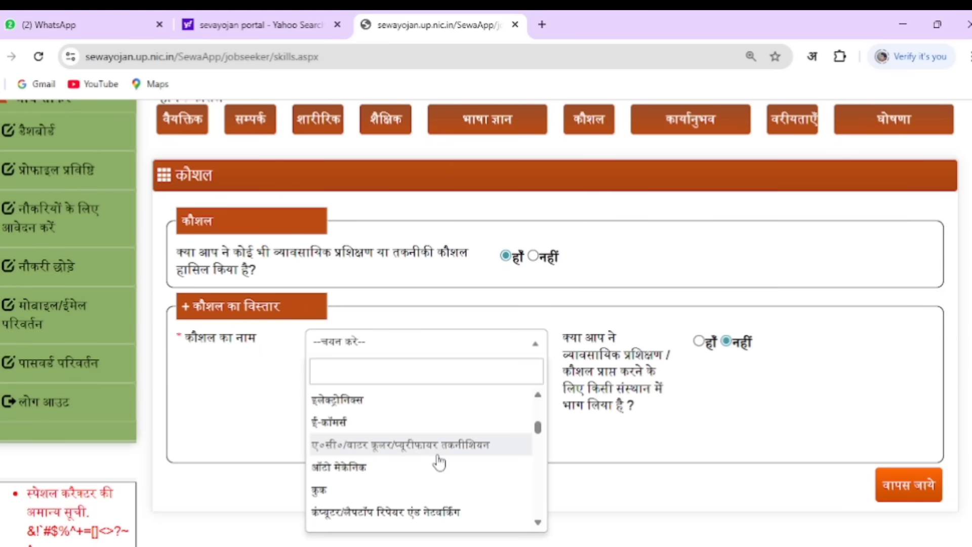
{"action": "scroll", "coordinate": [433, 478], "scroll_direction": "up", "scroll_amount": 6}
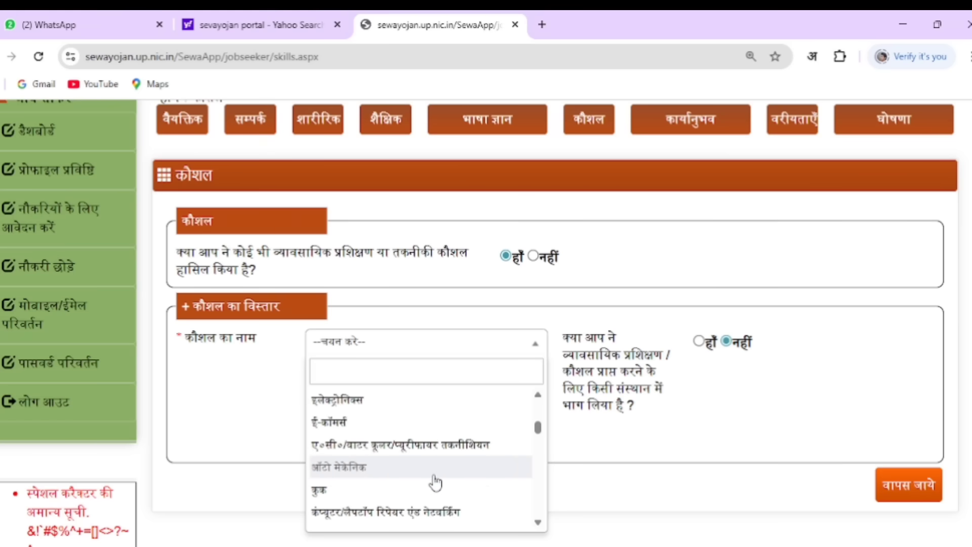
{"action": "left_click", "coordinate": [652, 440]}
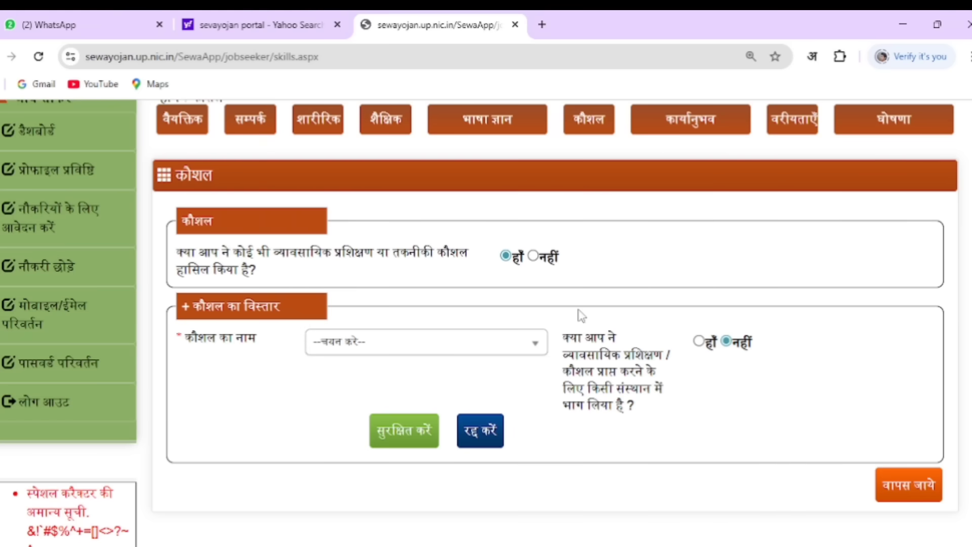
Answer नहीं to vocational skills and go to the work experience section
{"action": "left_click", "coordinate": [534, 257]}
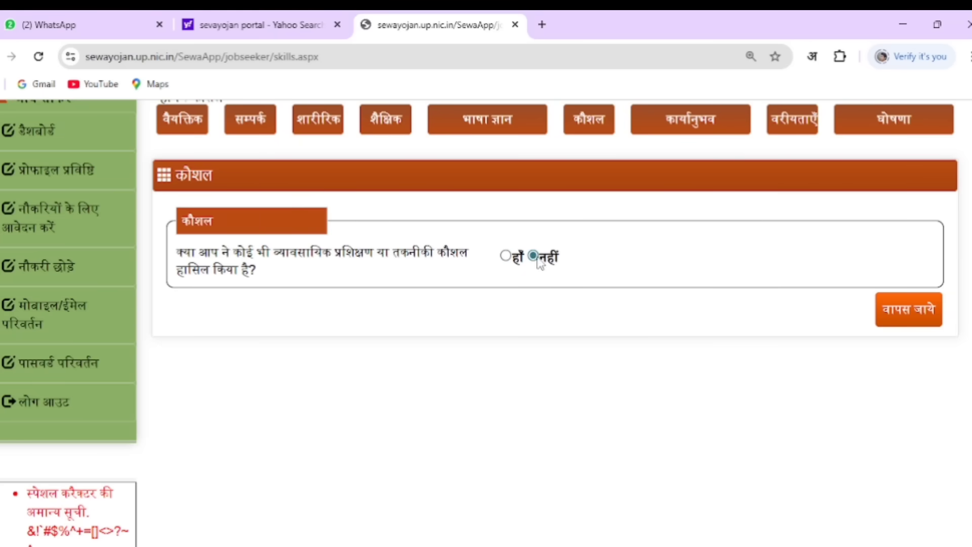
{"action": "scroll", "coordinate": [722, 339], "scroll_direction": "up", "scroll_amount": 3}
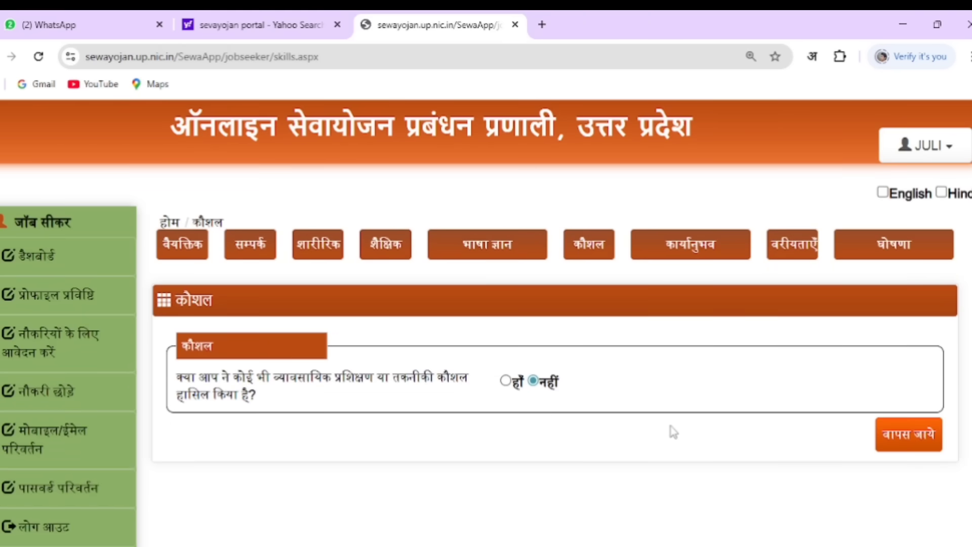
{"action": "left_click", "coordinate": [678, 256]}
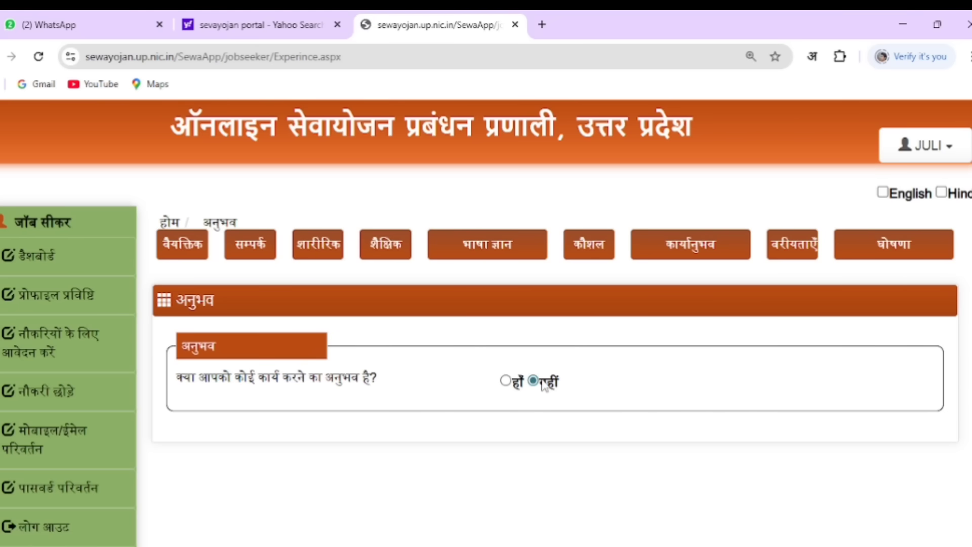
Answer नहीं to prior work experience, then bring up the वरीयताएं preferred-sector list
{"action": "left_click", "coordinate": [505, 379]}
{"action": "scroll", "coordinate": [572, 461], "scroll_direction": "down", "scroll_amount": 1}
{"action": "scroll", "coordinate": [572, 461], "scroll_direction": "down", "scroll_amount": 5}
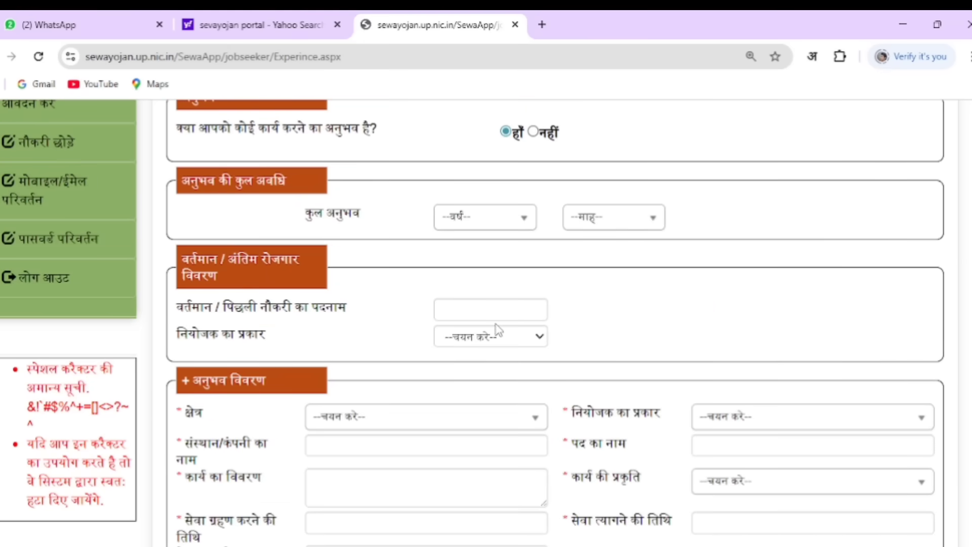
{"action": "scroll", "coordinate": [530, 357], "scroll_direction": "down", "scroll_amount": 2}
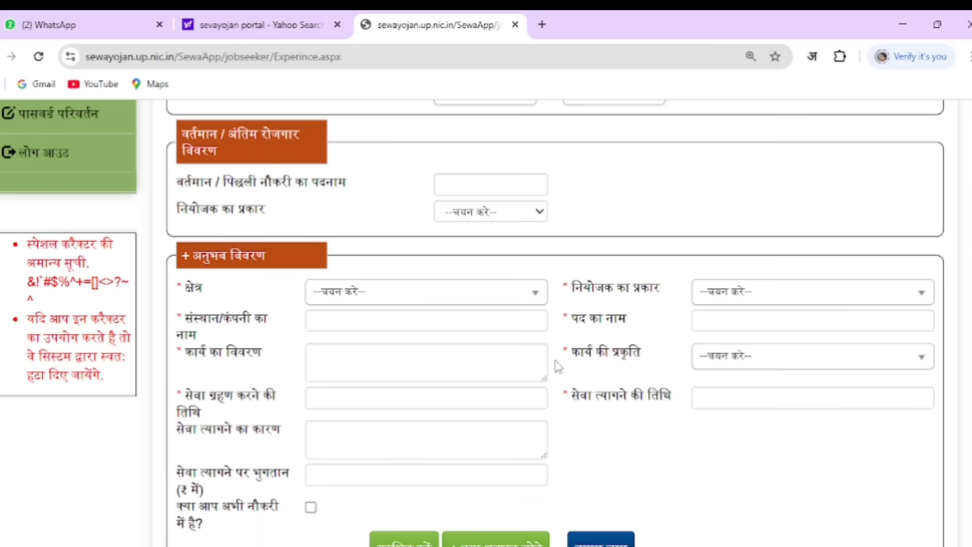
{"action": "scroll", "coordinate": [560, 365], "scroll_direction": "down", "scroll_amount": 2}
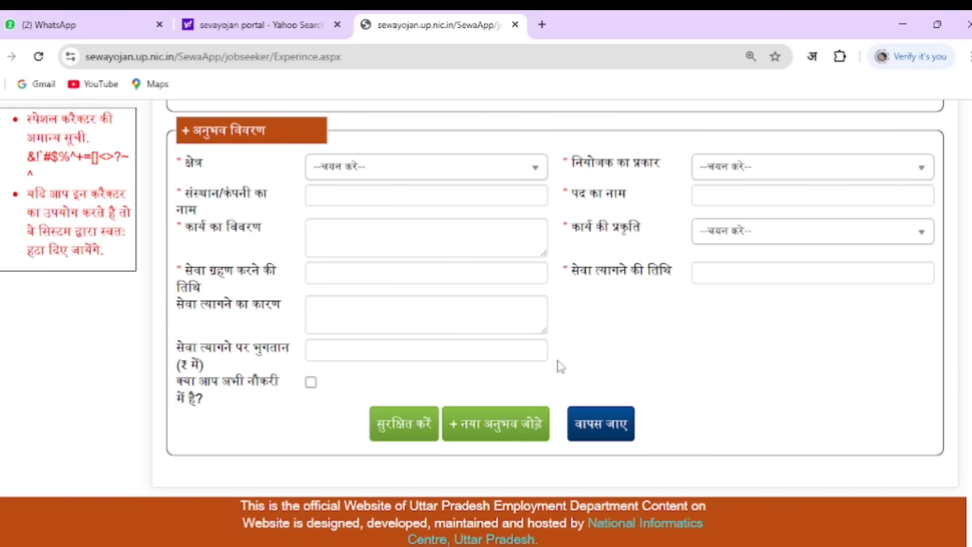
{"action": "scroll", "coordinate": [561, 365], "scroll_direction": "up", "scroll_amount": 8}
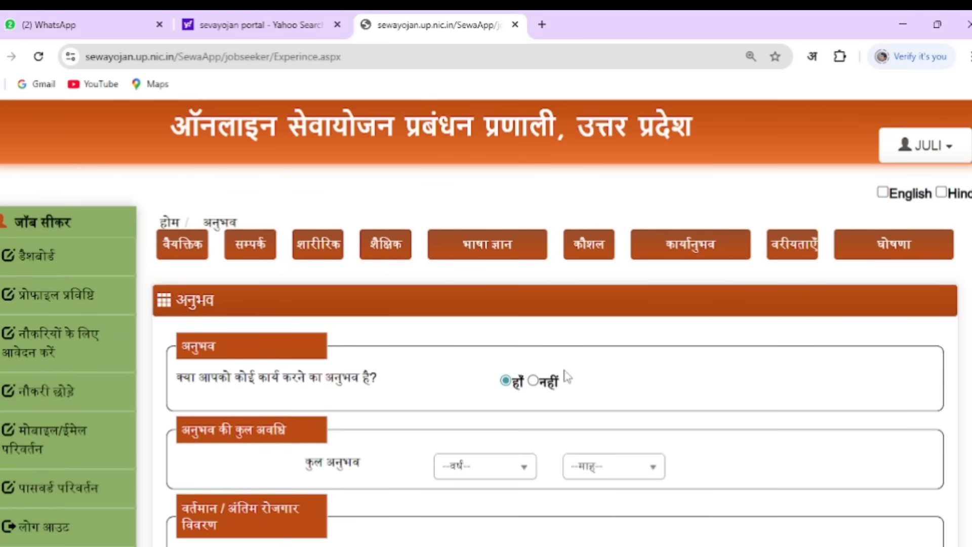
{"action": "left_click", "coordinate": [536, 382]}
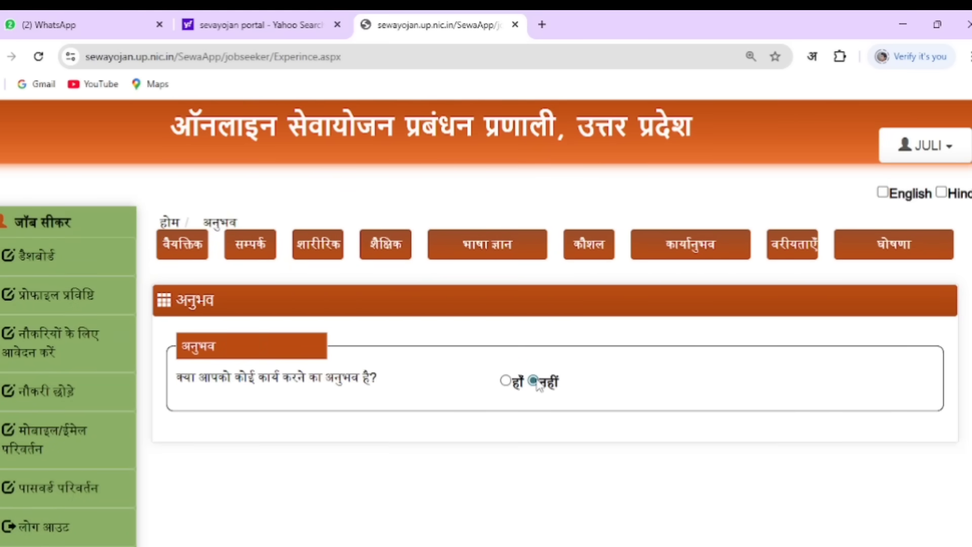
{"action": "left_click", "coordinate": [785, 254]}
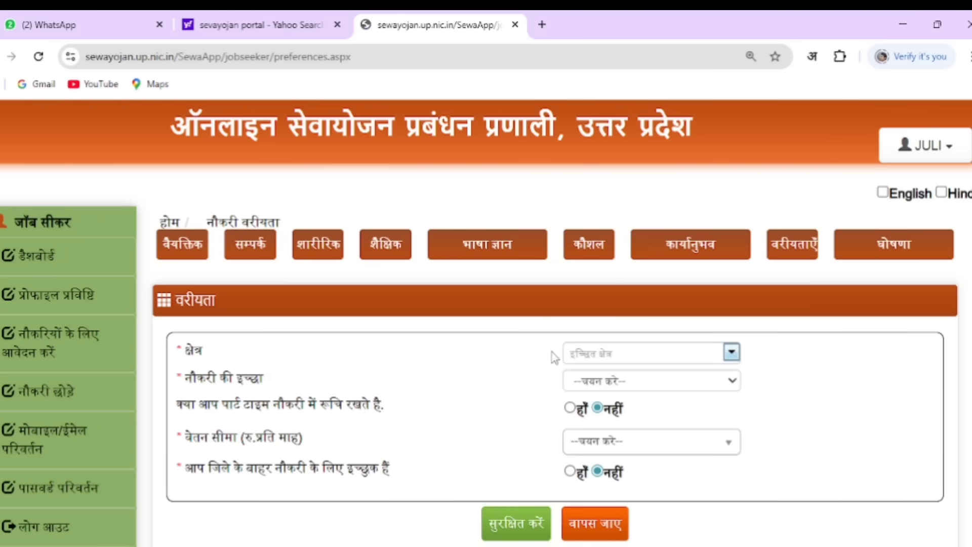
{"action": "left_click", "coordinate": [732, 352]}
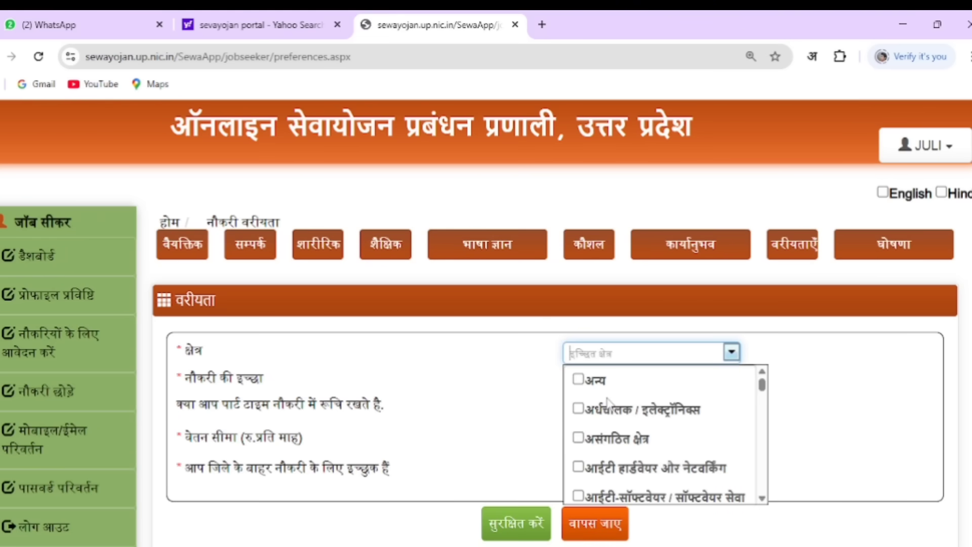
Tick अर्धचालक / इलेक्ट्रॉनिक्स and असंगठित क्षेत्र in the preferred sector list
{"action": "scroll", "coordinate": [634, 404], "scroll_direction": "down", "scroll_amount": 3}
{"action": "scroll", "coordinate": [637, 411], "scroll_direction": "down", "scroll_amount": 3}
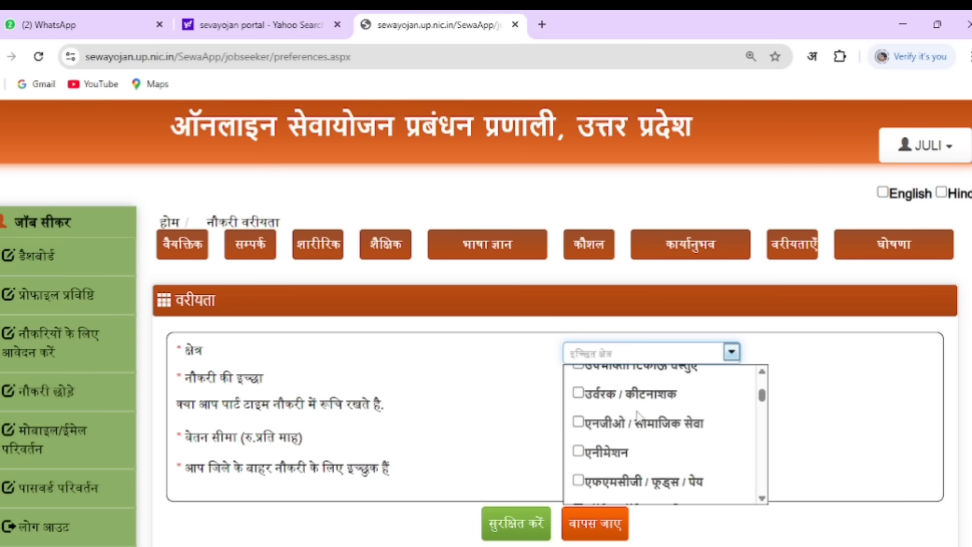
{"action": "scroll", "coordinate": [637, 414], "scroll_direction": "down", "scroll_amount": 8}
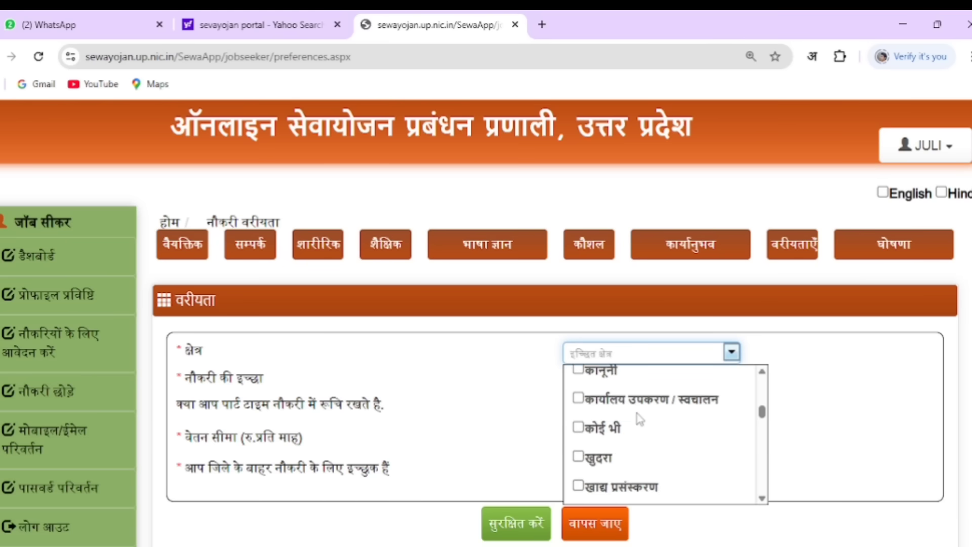
{"action": "scroll", "coordinate": [639, 418], "scroll_direction": "down", "scroll_amount": 10}
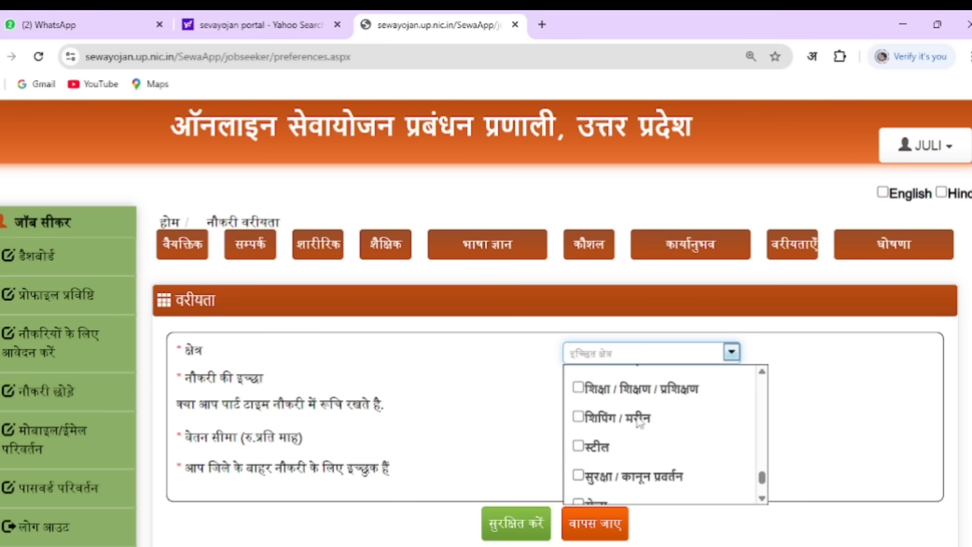
{"action": "scroll", "coordinate": [638, 423], "scroll_direction": "down", "scroll_amount": 6}
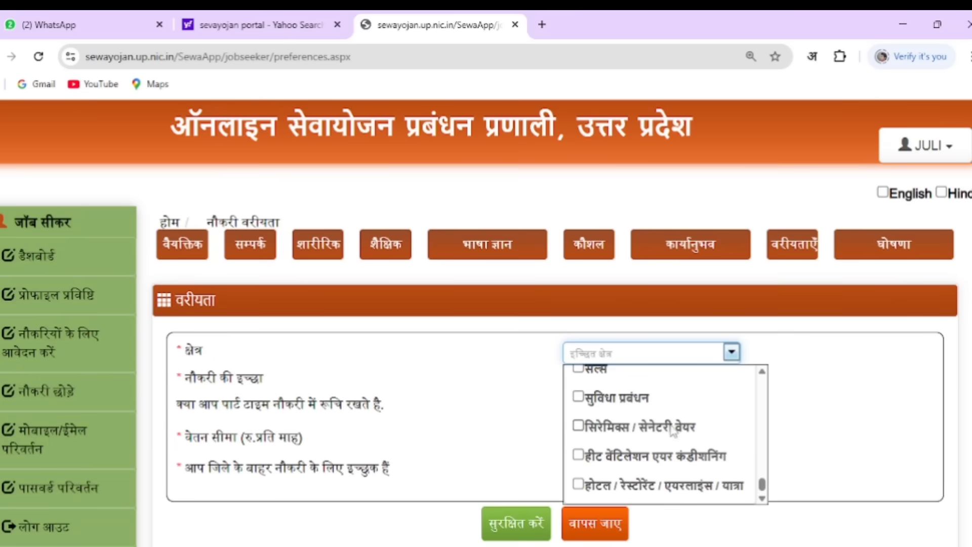
{"action": "scroll", "coordinate": [656, 450], "scroll_direction": "up", "scroll_amount": 3}
{"action": "scroll", "coordinate": [657, 450], "scroll_direction": "down", "scroll_amount": 3}
{"action": "scroll", "coordinate": [638, 455], "scroll_direction": "up", "scroll_amount": 6}
{"action": "scroll", "coordinate": [633, 455], "scroll_direction": "up", "scroll_amount": 10}
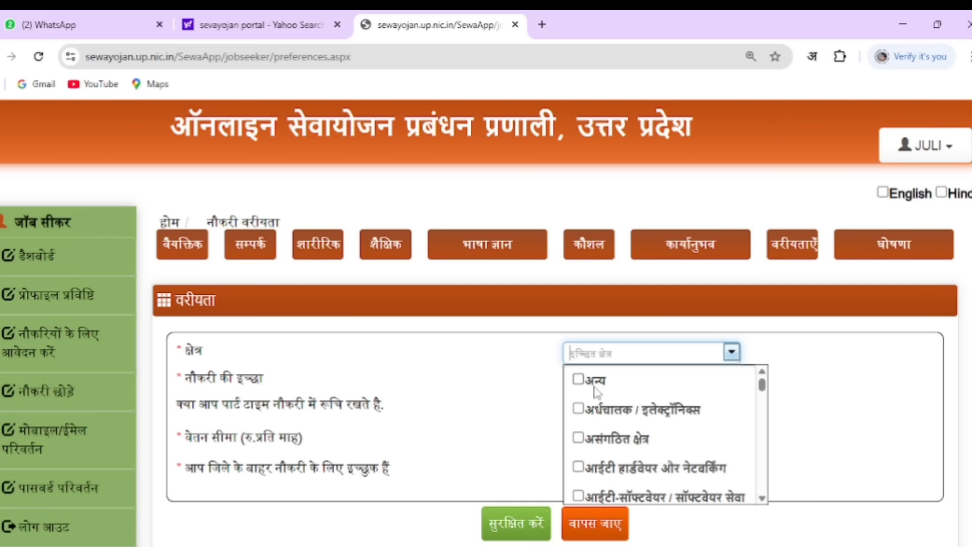
{"action": "left_click", "coordinate": [578, 409]}
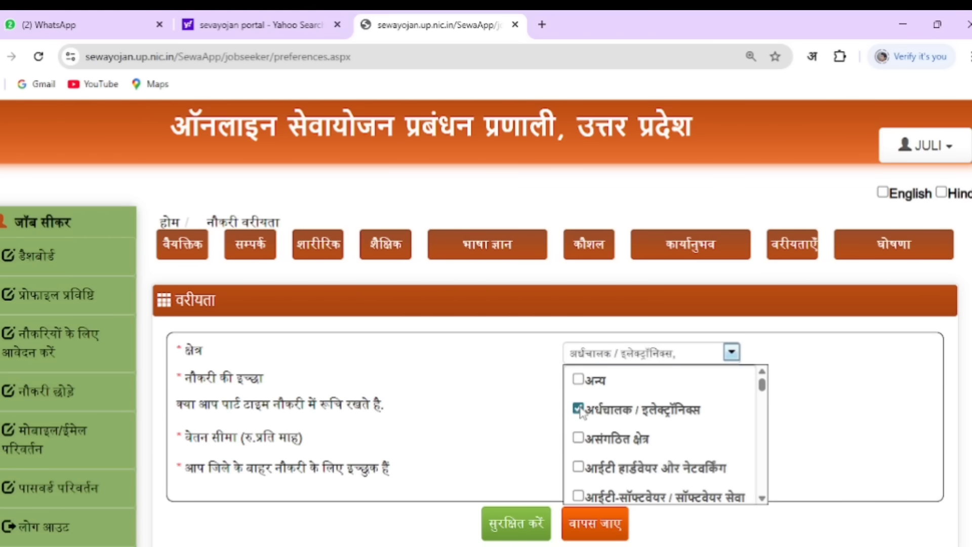
{"action": "left_click", "coordinate": [578, 437]}
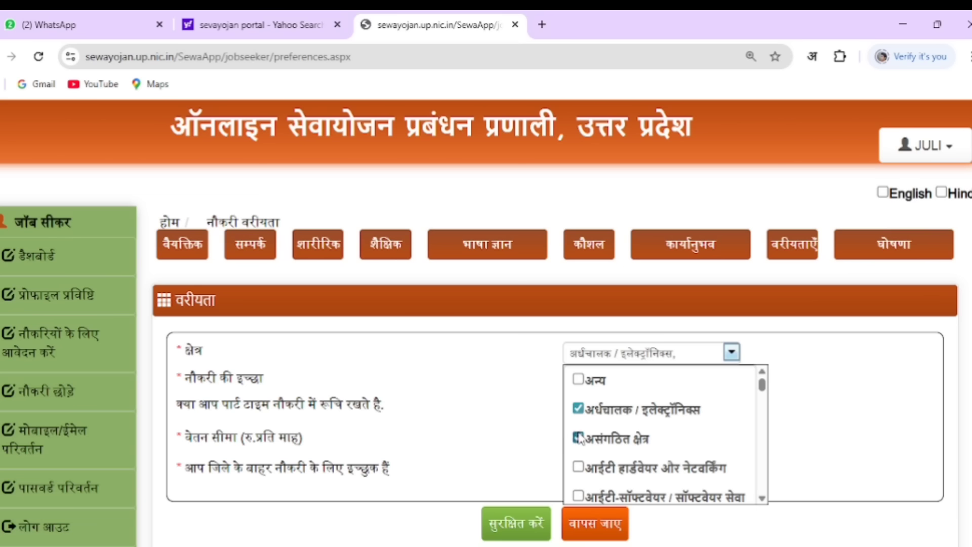
{"action": "left_click", "coordinate": [578, 466]}
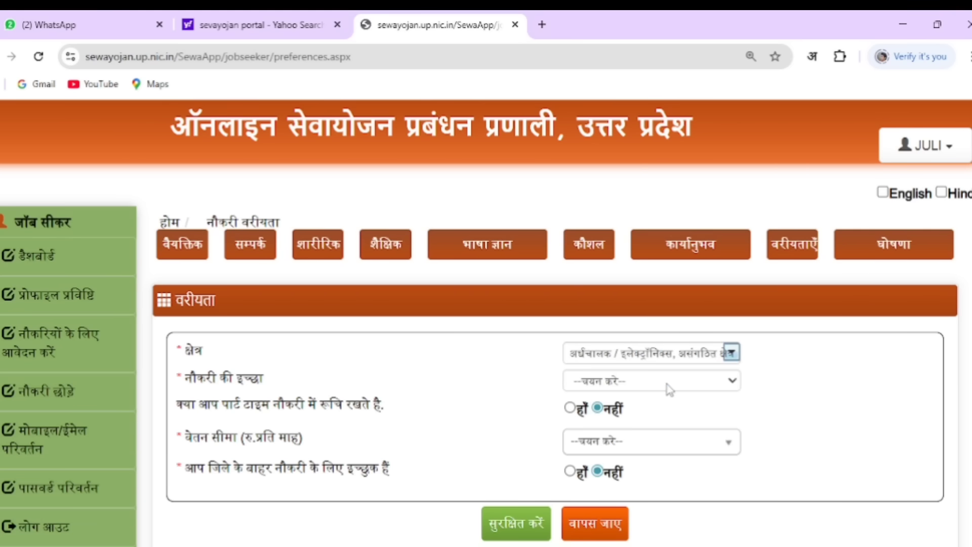
{"action": "left_click", "coordinate": [667, 387]}
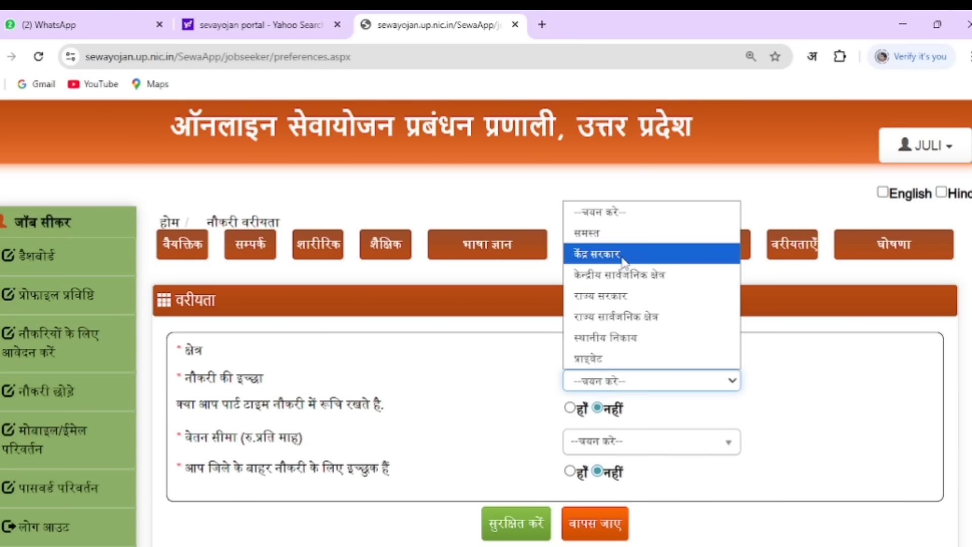
Set desired job type to समस्त, part-time interest to yes, and salary range 10001 - 20000
{"action": "left_click", "coordinate": [609, 238]}
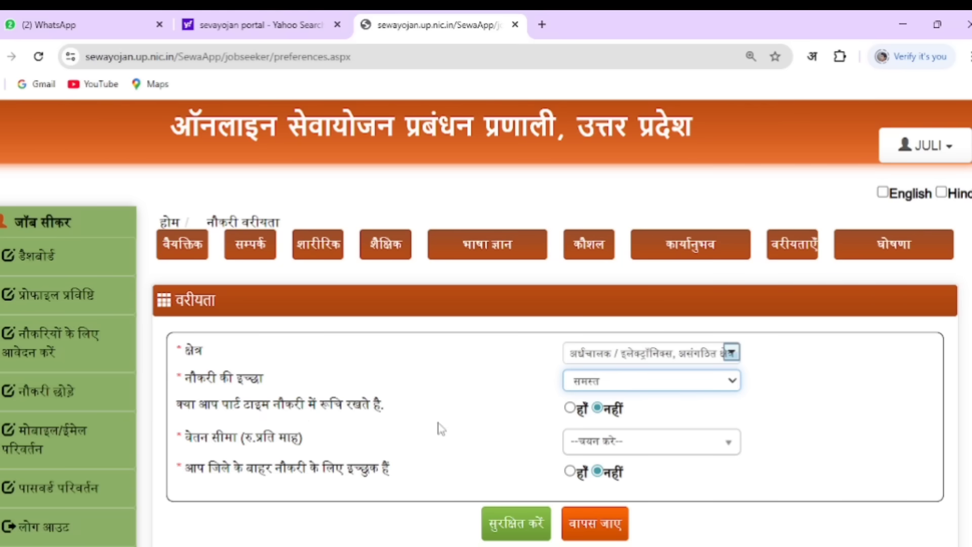
{"action": "left_click", "coordinate": [570, 408]}
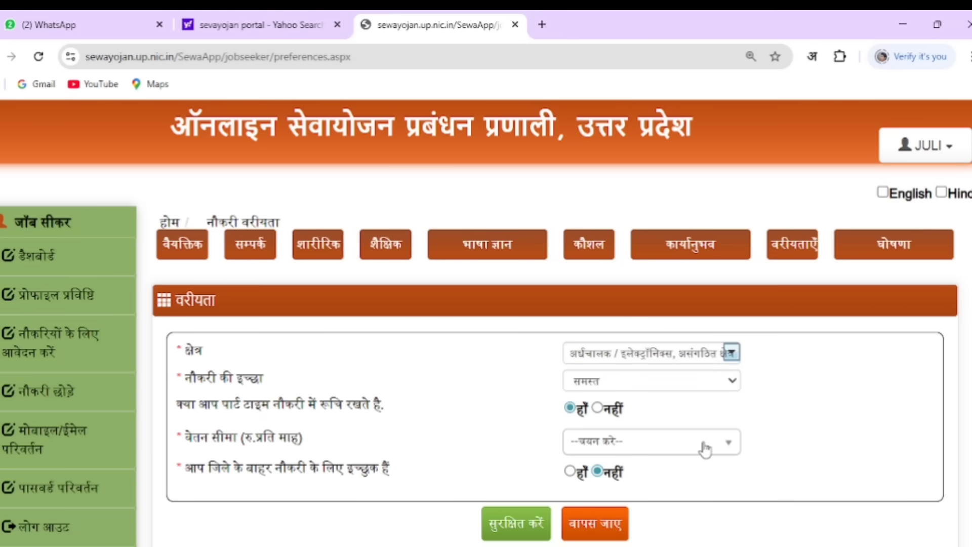
{"action": "left_click", "coordinate": [661, 449]}
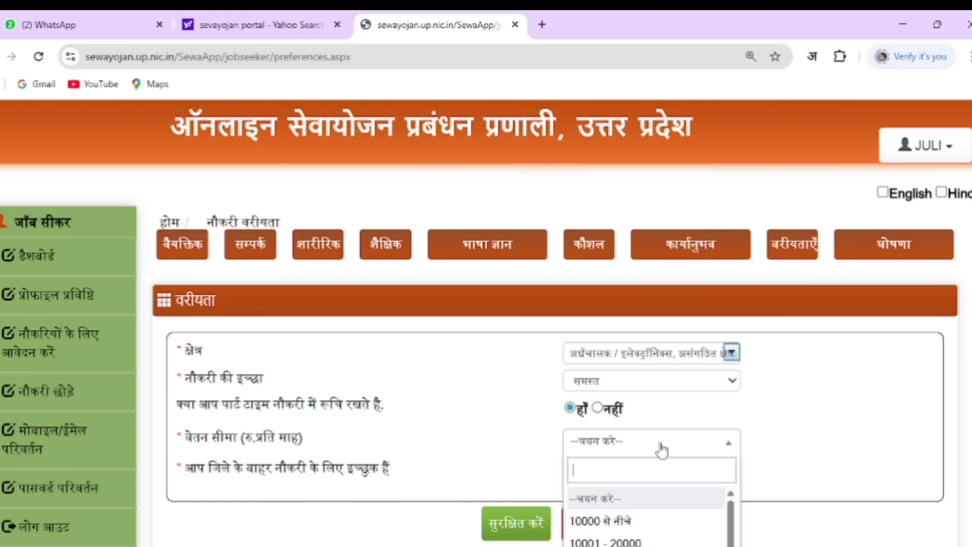
{"action": "scroll", "coordinate": [486, 323], "scroll_direction": "down", "scroll_amount": 2}
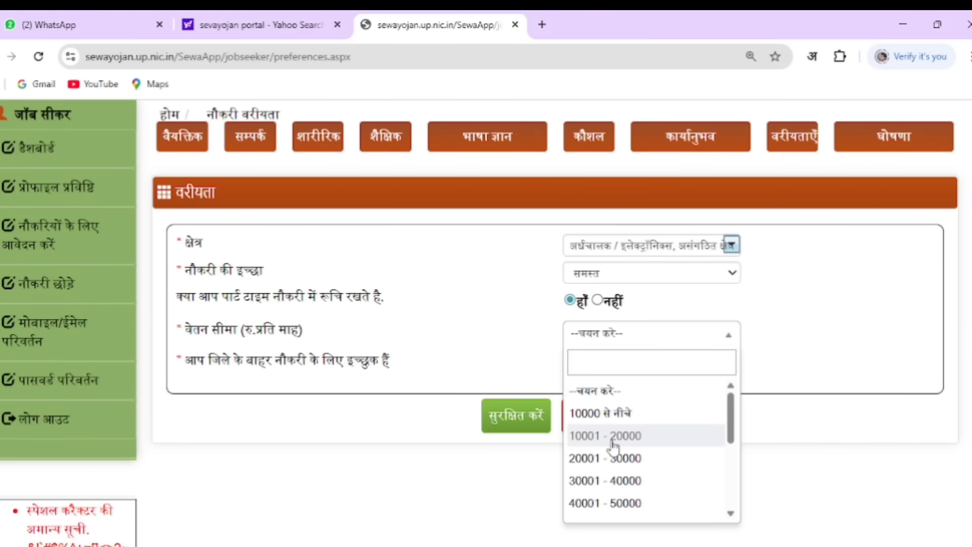
{"action": "left_click", "coordinate": [612, 437]}
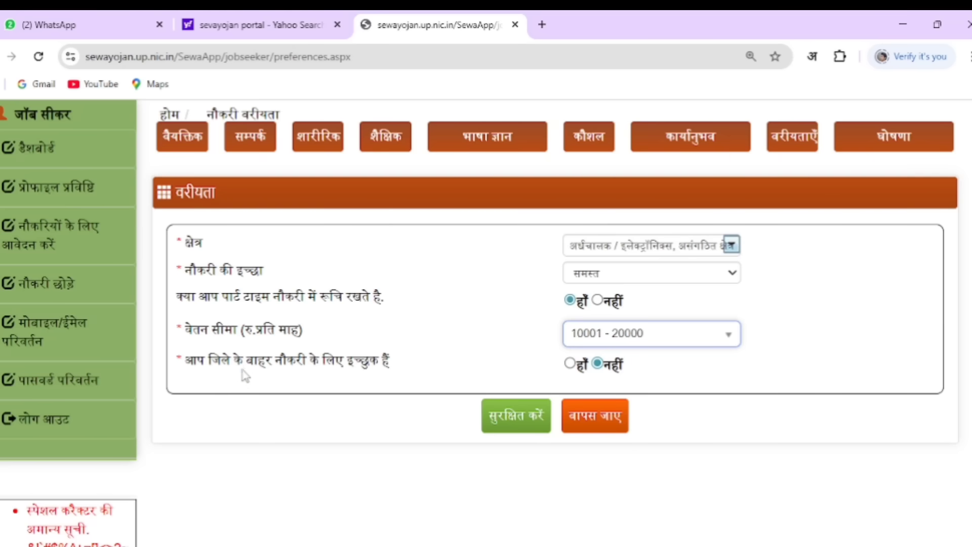
Choose yes for outside-district work, location अपने जनपद में, and save the preferences
{"action": "left_click", "coordinate": [570, 363]}
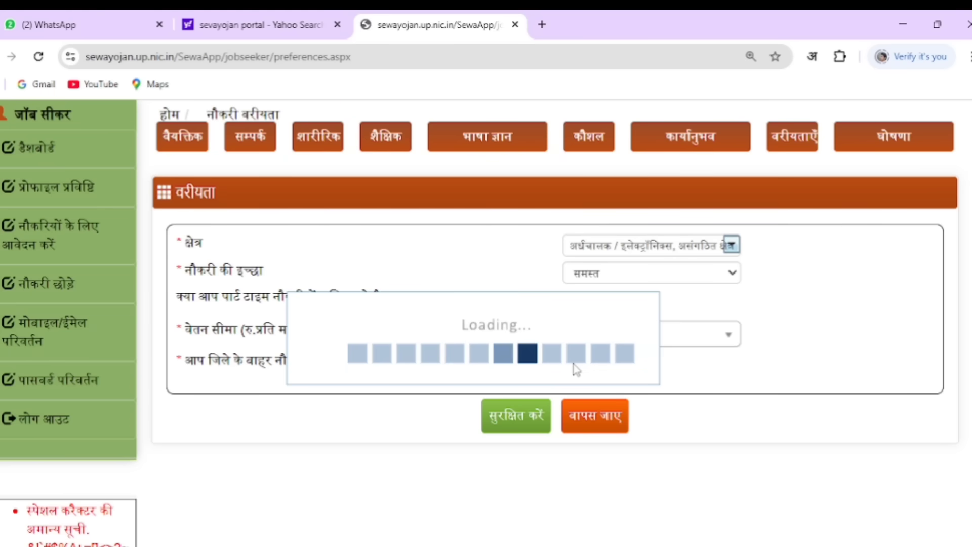
{"action": "left_click", "coordinate": [618, 405]}
{"action": "left_click", "coordinate": [633, 264]}
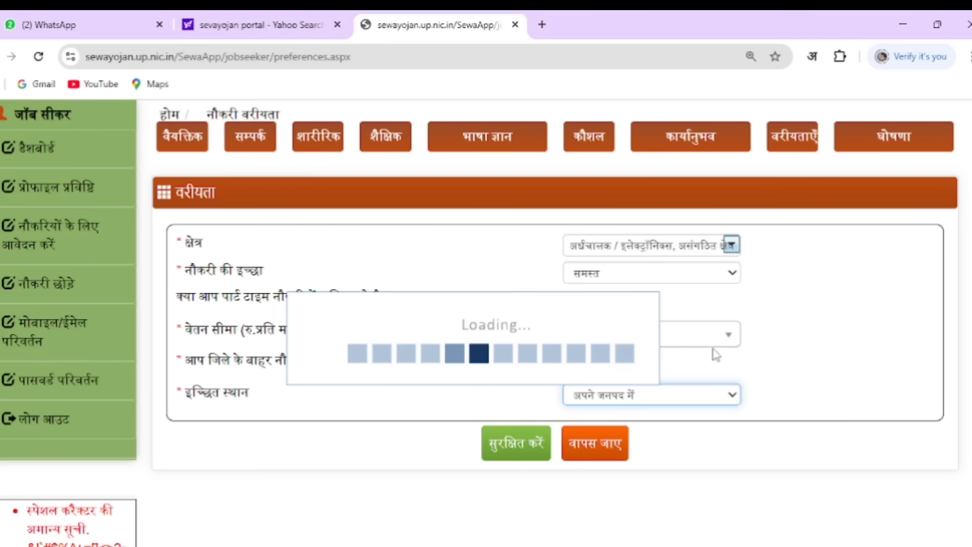
{"action": "left_click", "coordinate": [520, 456]}
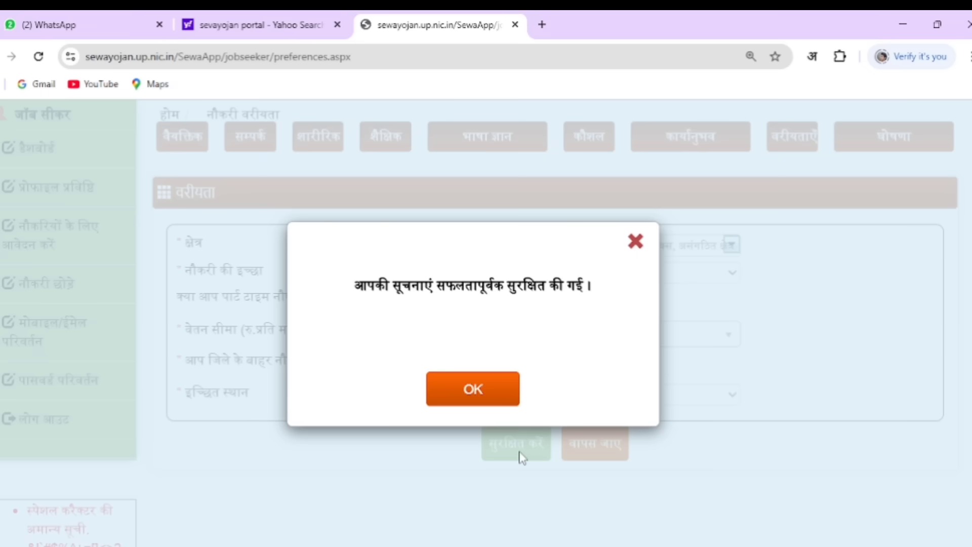
{"action": "left_click", "coordinate": [489, 400]}
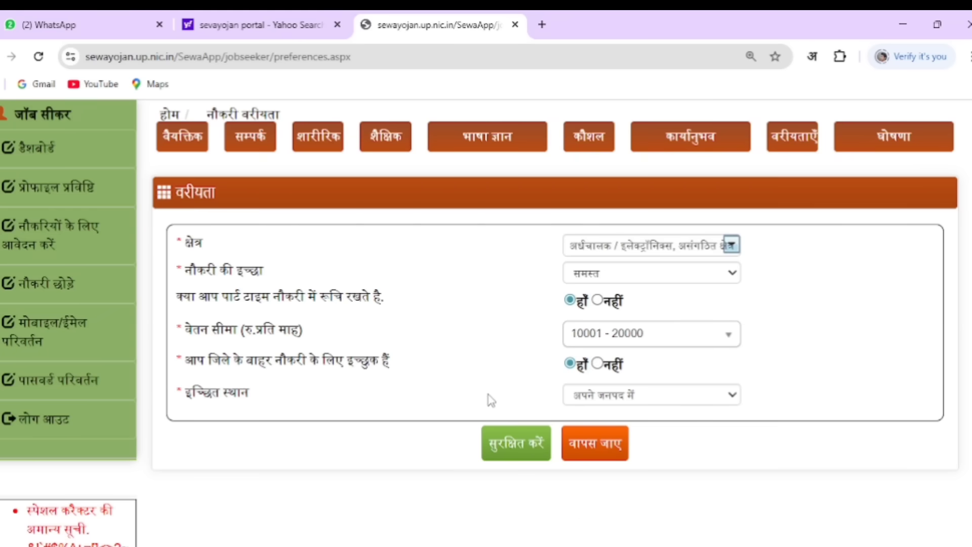
Accept the मैं सहमत हूँ declaration on the घोषणा page and save it
{"action": "left_click", "coordinate": [891, 147]}
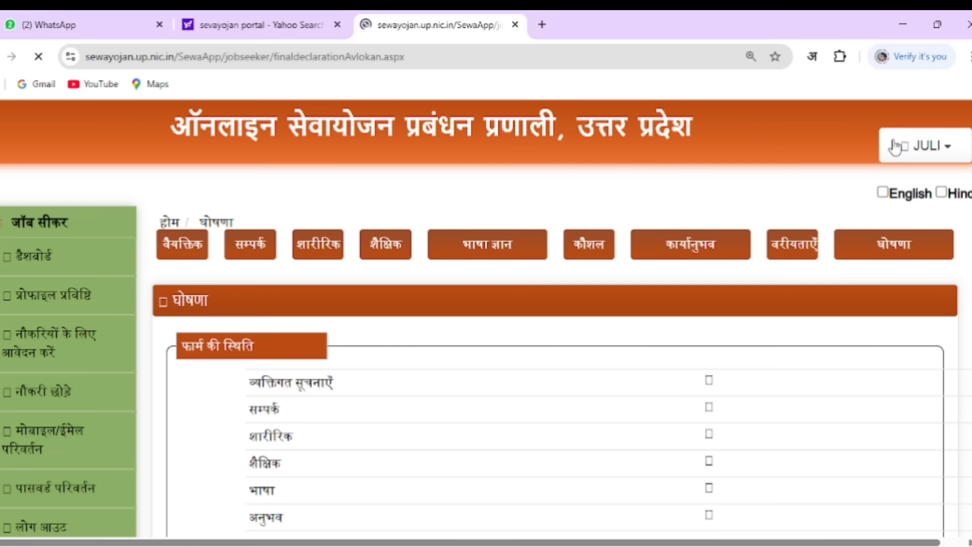
{"action": "scroll", "coordinate": [816, 334], "scroll_direction": "down", "scroll_amount": 2}
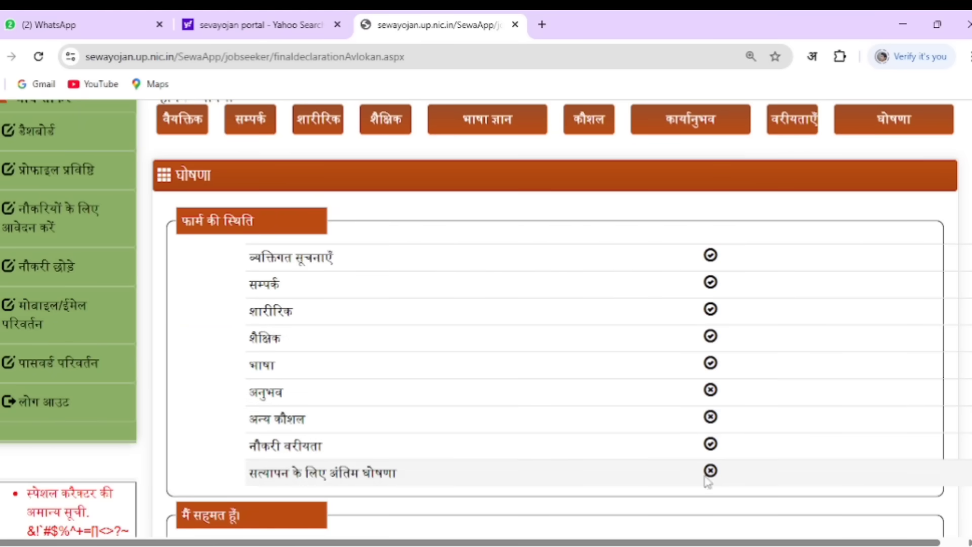
{"action": "scroll", "coordinate": [420, 456], "scroll_direction": "down", "scroll_amount": 2}
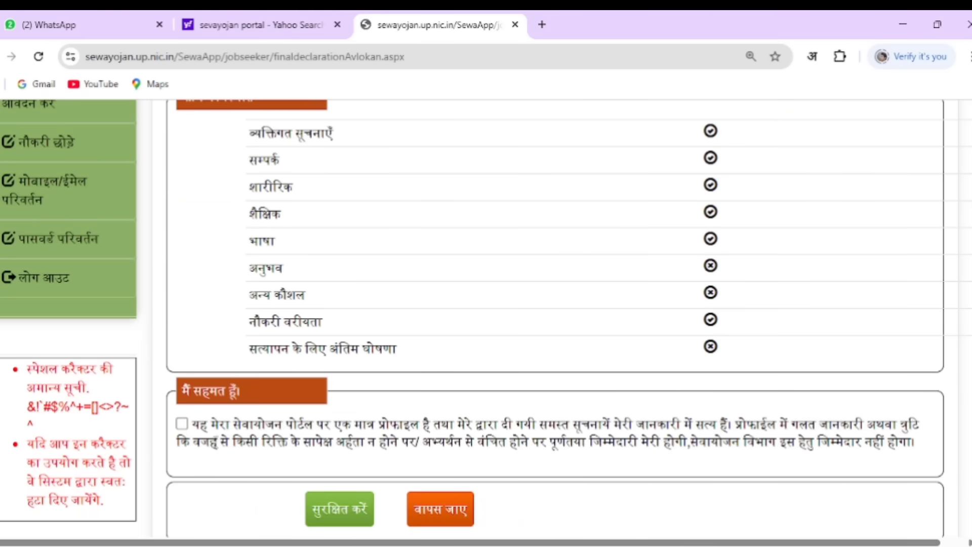
{"action": "scroll", "coordinate": [181, 318], "scroll_direction": "down", "scroll_amount": 2}
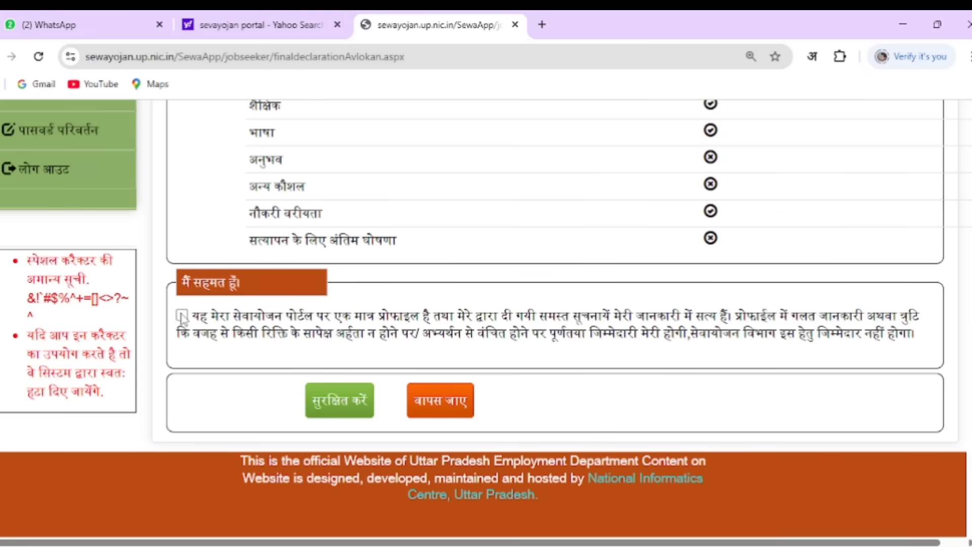
{"action": "left_click", "coordinate": [182, 316]}
{"action": "left_click", "coordinate": [333, 408]}
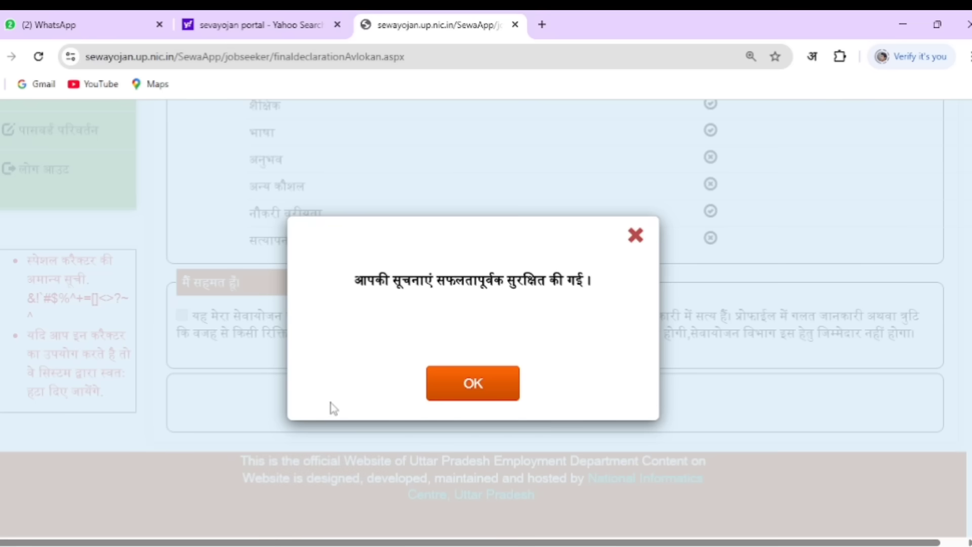
{"action": "left_click", "coordinate": [463, 392]}
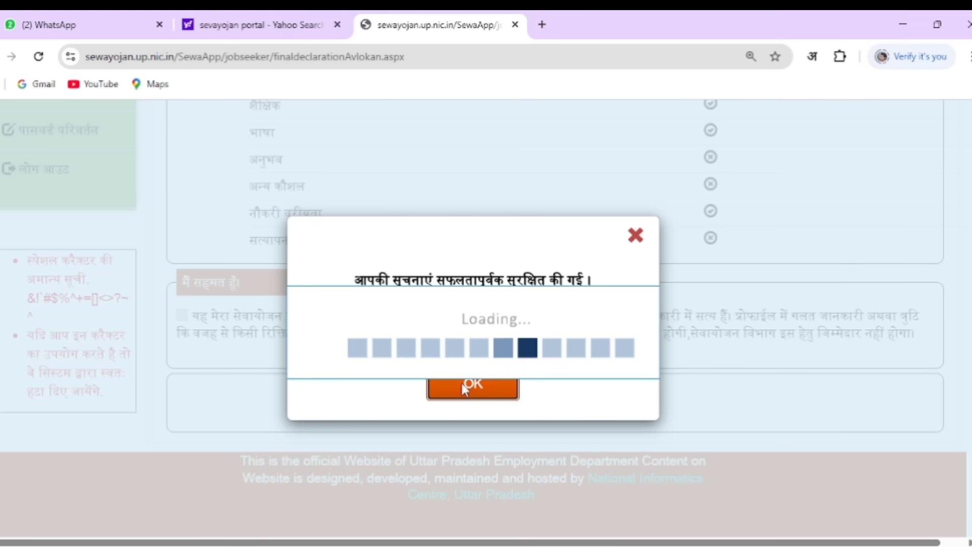
{"action": "scroll", "coordinate": [481, 375], "scroll_direction": "up", "scroll_amount": 5}
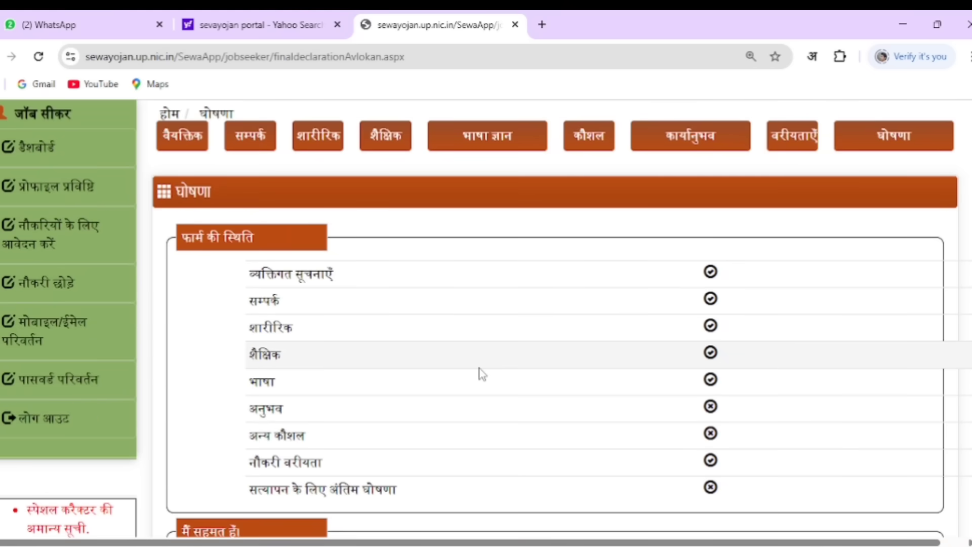
{"action": "left_click", "coordinate": [53, 155]}
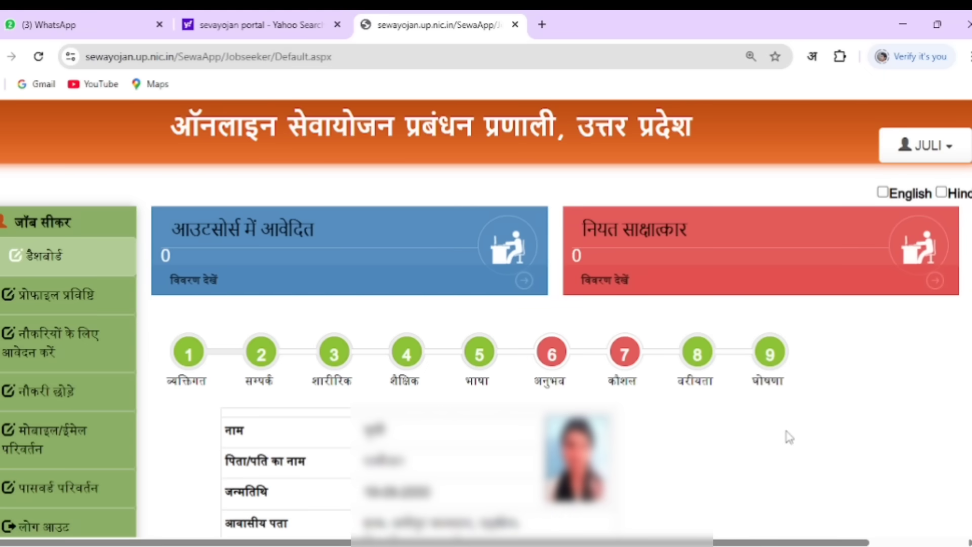
Open the नौकरियों के लिए आवेदन करें job search page from the dashboard
{"action": "left_click", "coordinate": [59, 358]}
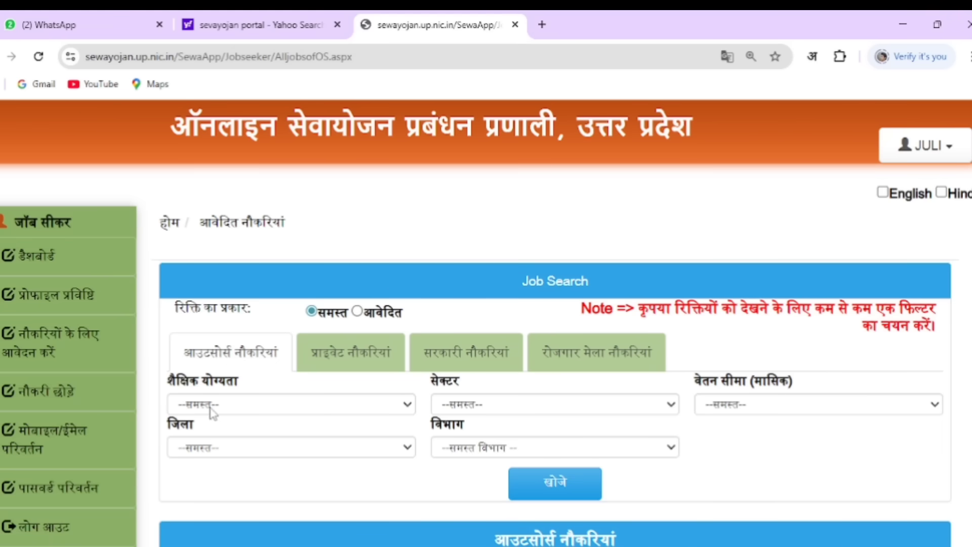
Search outsourced jobs for स्नातक, leaving sector, salary, district and department at समस्त
{"action": "left_click", "coordinate": [247, 405]}
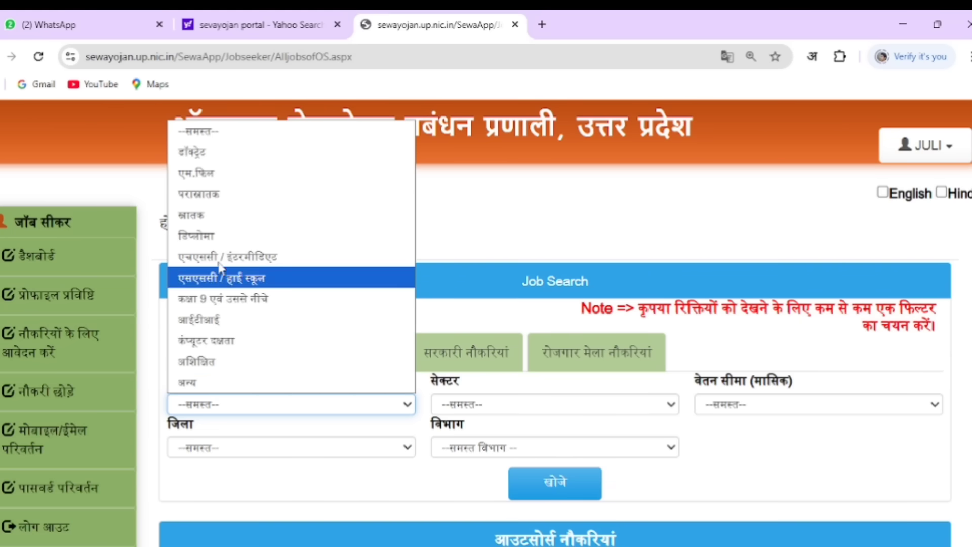
{"action": "left_click", "coordinate": [224, 216]}
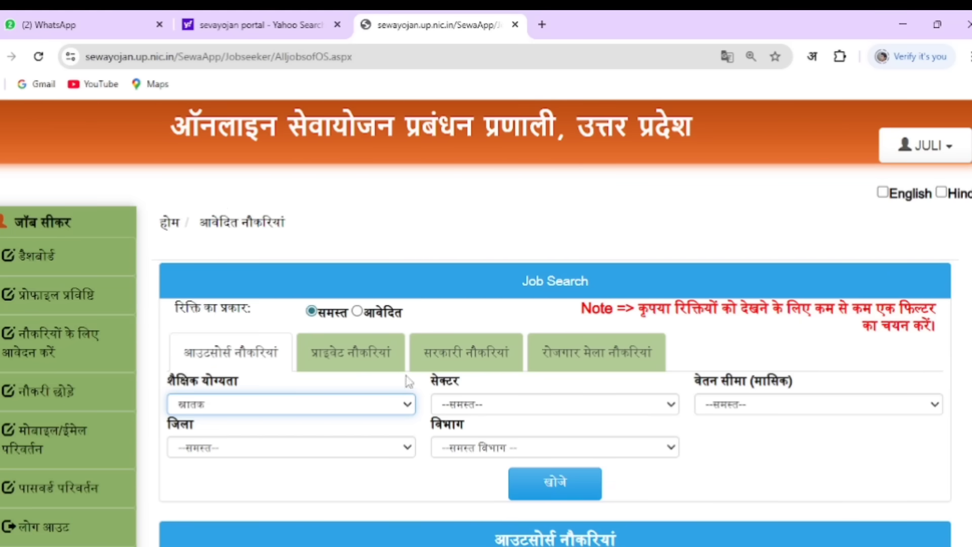
{"action": "left_click", "coordinate": [483, 405]}
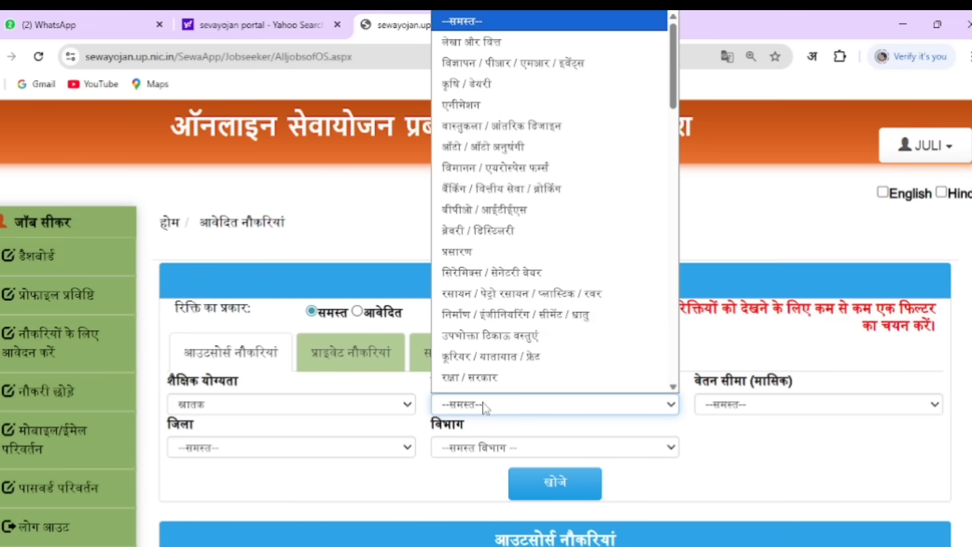
{"action": "left_click", "coordinate": [725, 439]}
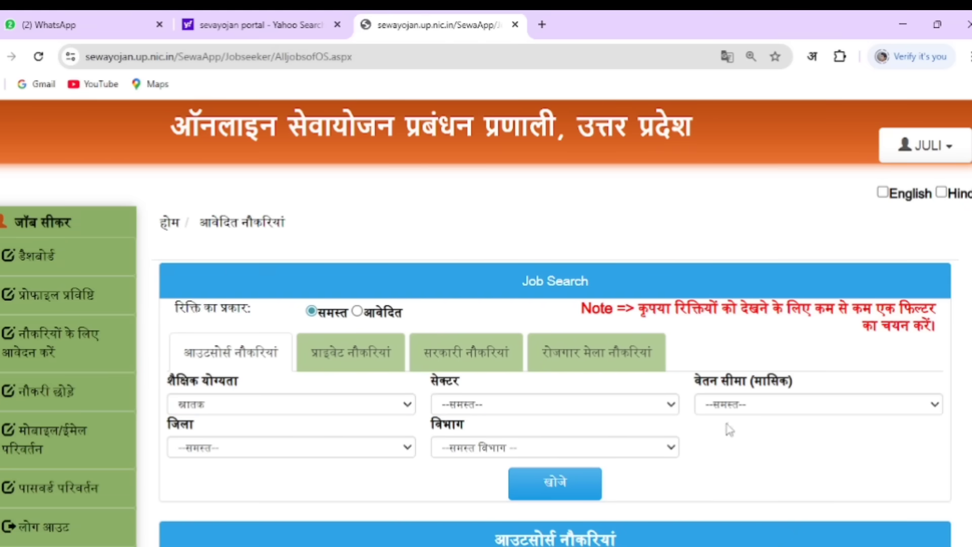
{"action": "left_click", "coordinate": [730, 412]}
{"action": "left_click", "coordinate": [734, 445]}
{"action": "left_click", "coordinate": [221, 450]}
{"action": "left_click", "coordinate": [238, 484]}
{"action": "left_click", "coordinate": [456, 455]}
{"action": "left_click", "coordinate": [445, 483]}
{"action": "left_click", "coordinate": [555, 486]}
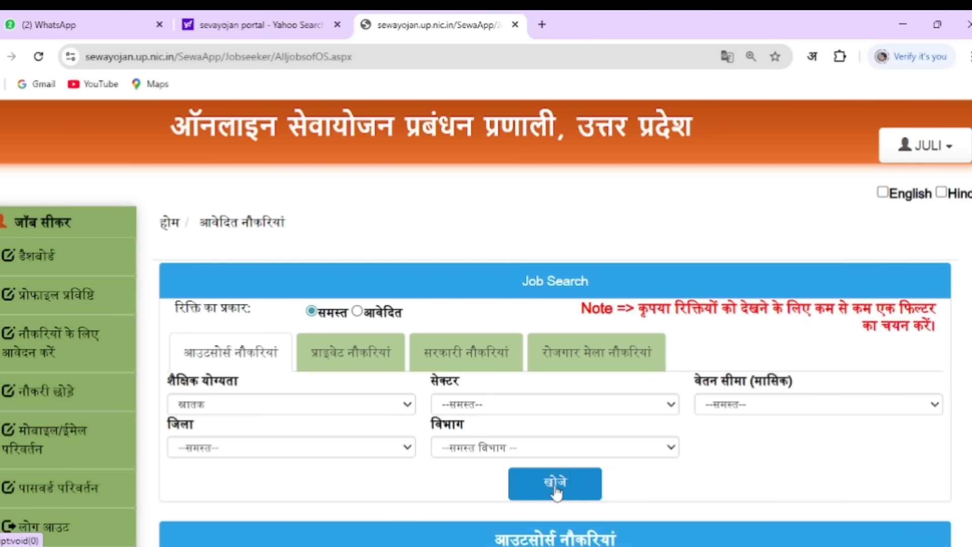
Point out job 3, Kashi Supporting India ECCE Educator: its title, district प्रतापगढ़ and deadline
{"action": "scroll", "coordinate": [858, 347], "scroll_direction": "down", "scroll_amount": 5}
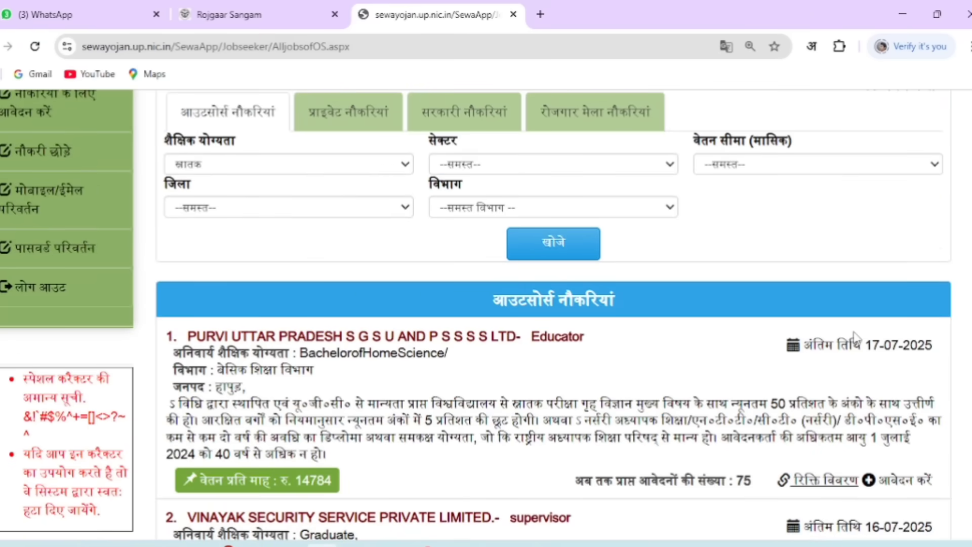
{"action": "scroll", "coordinate": [856, 336], "scroll_direction": "down", "scroll_amount": 3}
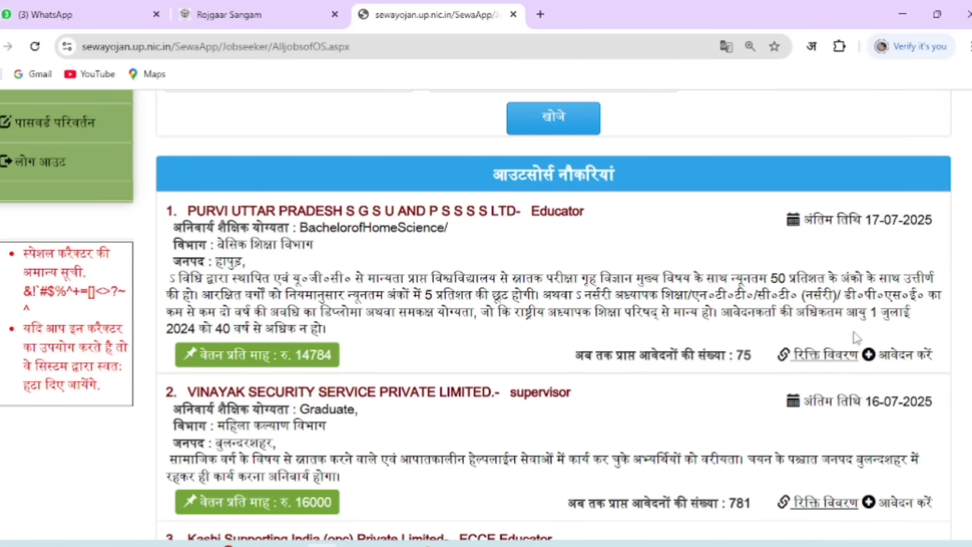
{"action": "scroll", "coordinate": [855, 337], "scroll_direction": "down", "scroll_amount": 3}
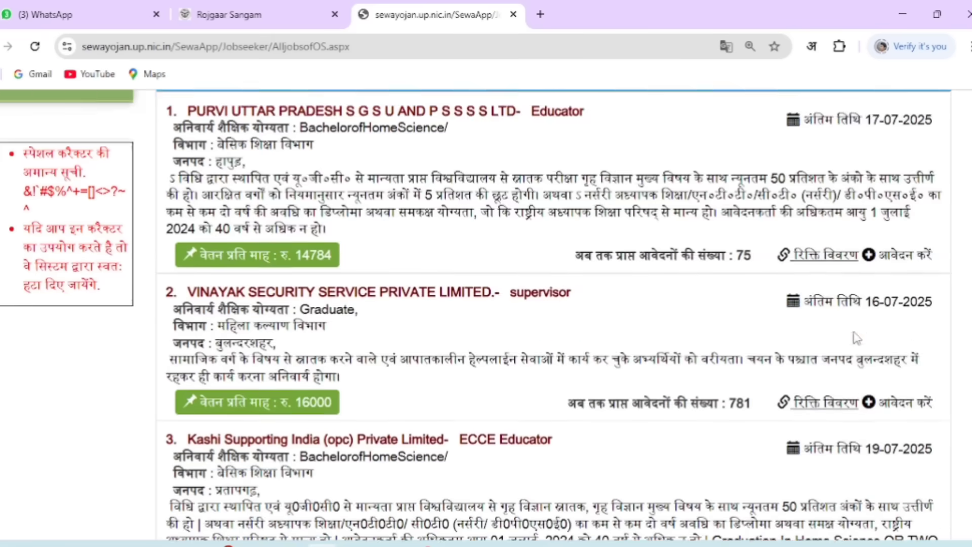
{"action": "scroll", "coordinate": [855, 334], "scroll_direction": "down", "scroll_amount": 6}
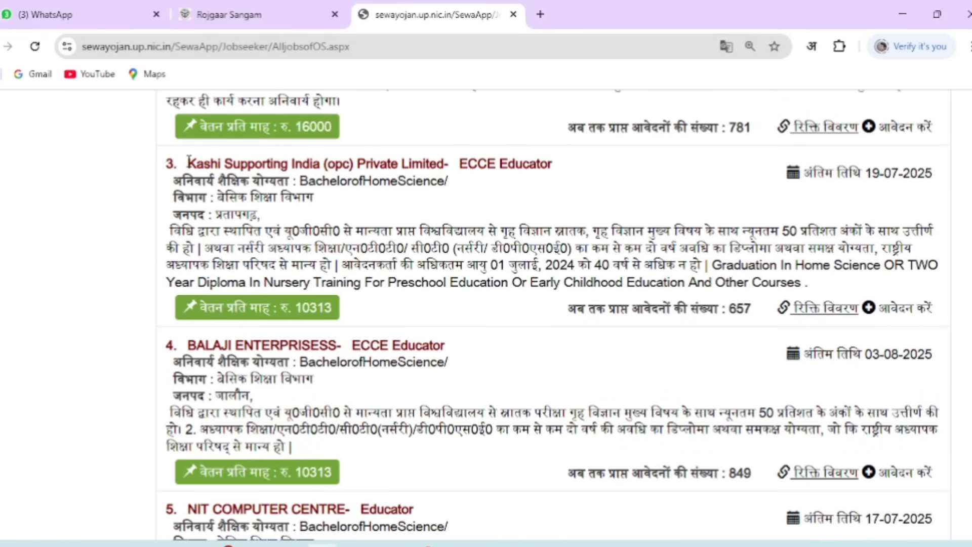
{"action": "left_click_drag", "start_coordinate": [188, 163], "coordinate": [557, 175]}
{"action": "left_click", "coordinate": [578, 171]}
{"action": "left_click_drag", "start_coordinate": [173, 212], "coordinate": [261, 215]}
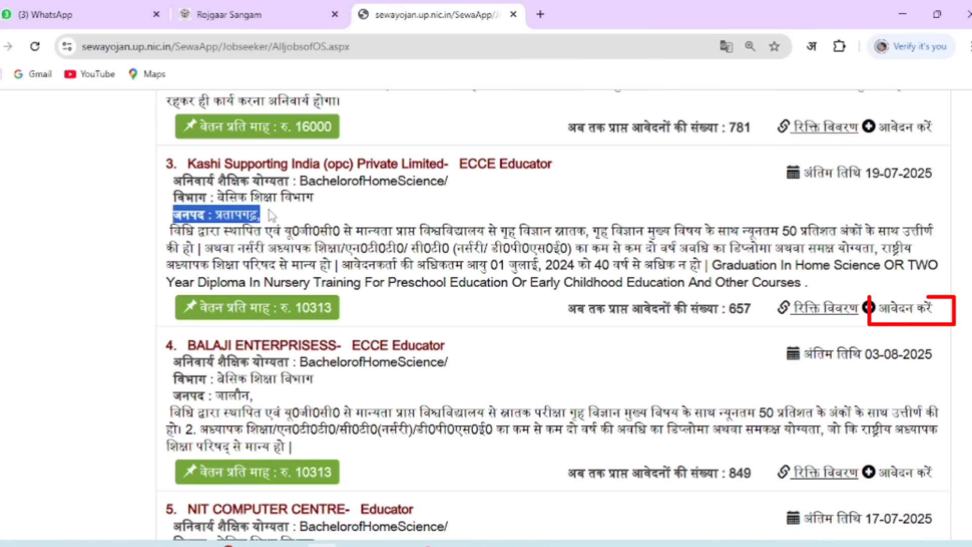
{"action": "left_click", "coordinate": [273, 216]}
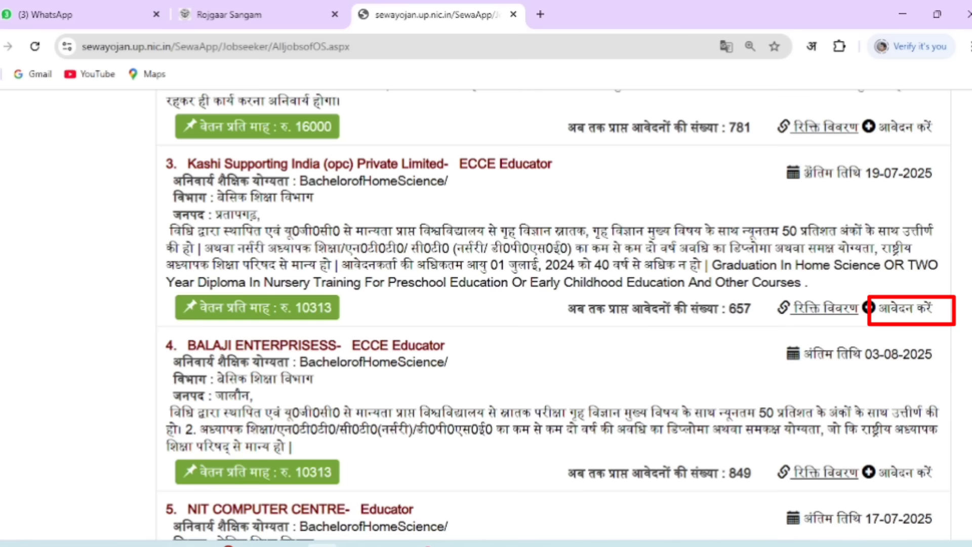
{"action": "left_click_drag", "start_coordinate": [804, 172], "coordinate": [929, 174]}
{"action": "left_click", "coordinate": [873, 207]}
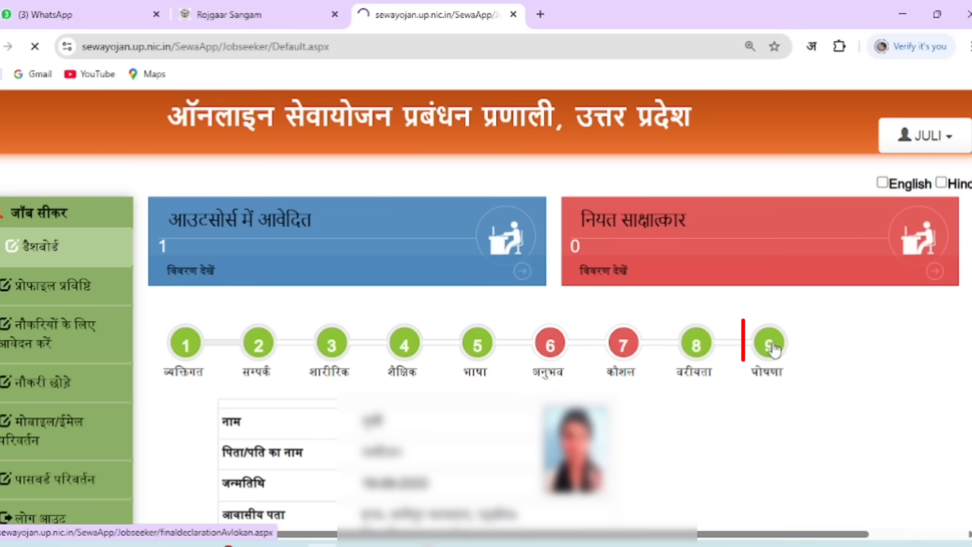
{"action": "left_click", "coordinate": [774, 346]}
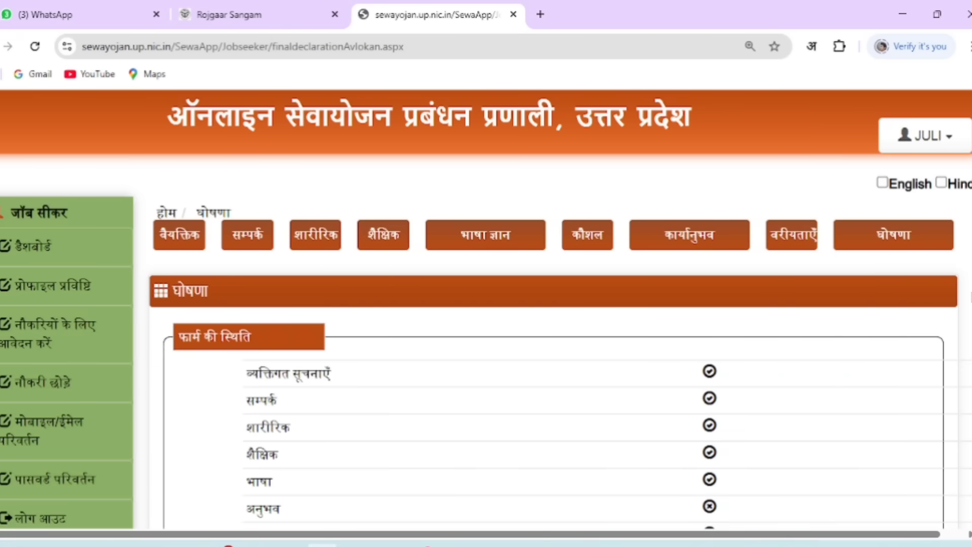
Print the S-10 report from the accepted घोषणा page
{"action": "scroll", "coordinate": [552, 308], "scroll_direction": "down", "scroll_amount": 6}
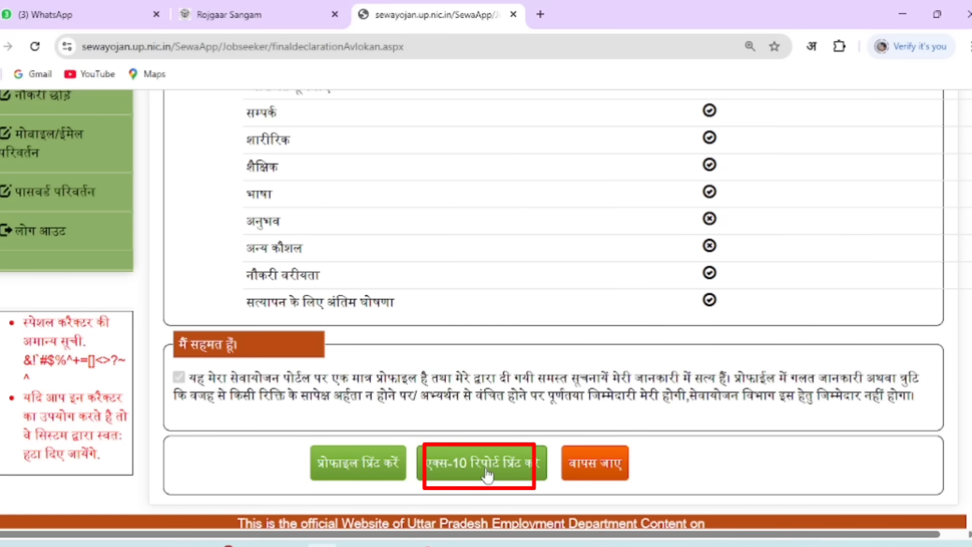
{"action": "left_click", "coordinate": [486, 475]}
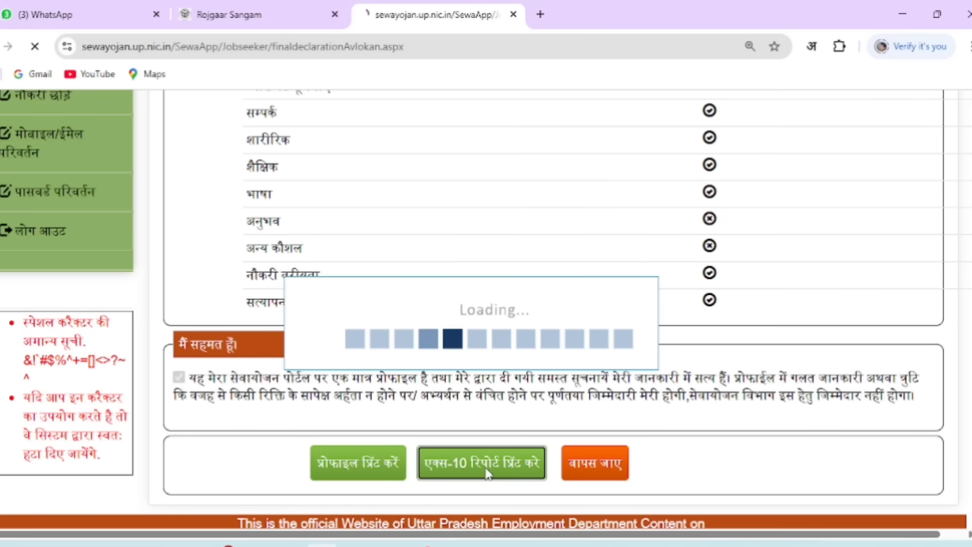